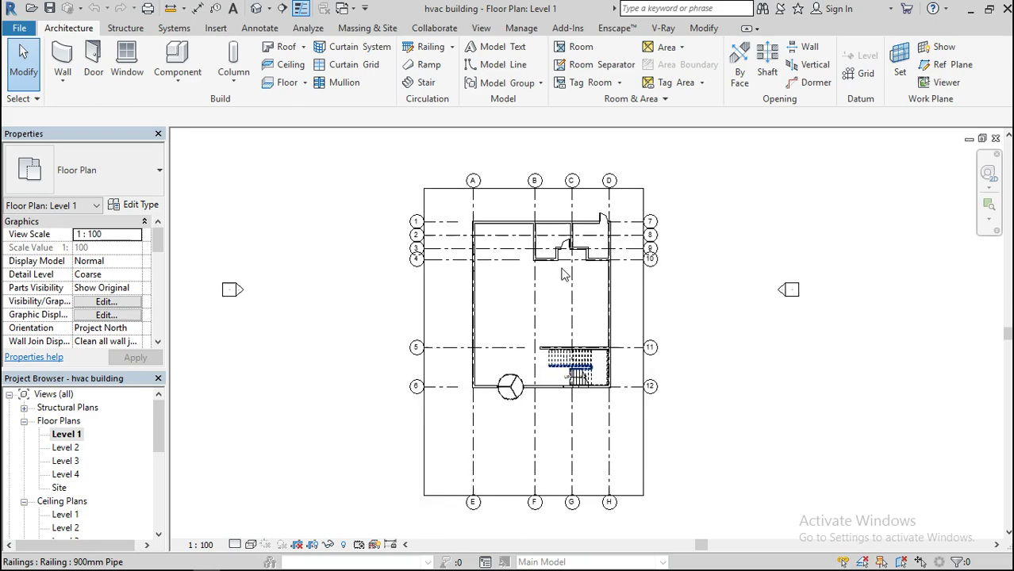
{"action": "scroll", "coordinate": [555, 187], "scroll_direction": "up", "scroll_amount": 5}
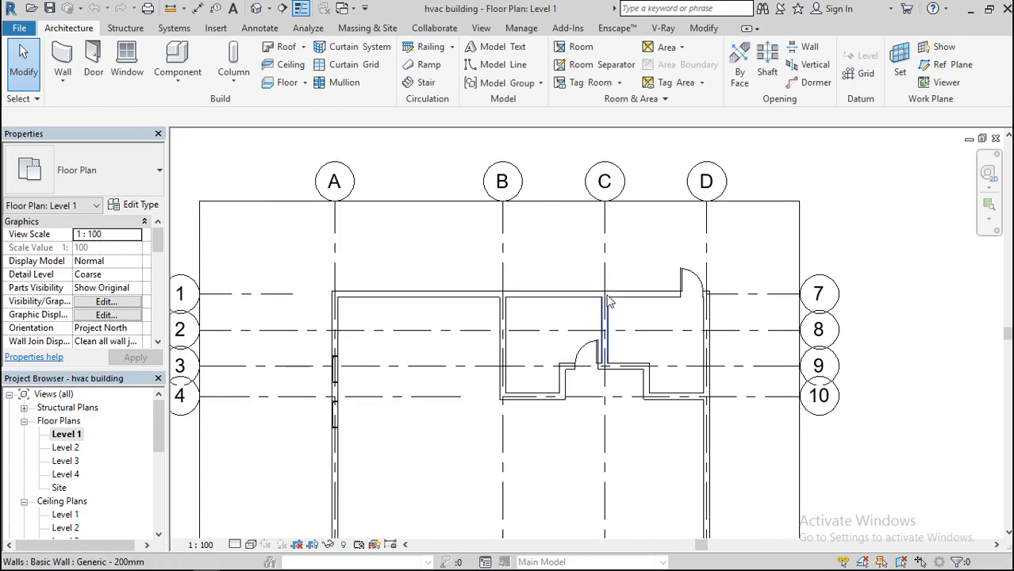
Step: Open the Level 2 floor plan and zoom around to inspect it
{"action": "scroll", "coordinate": [639, 256], "scroll_direction": "down", "scroll_amount": 1}
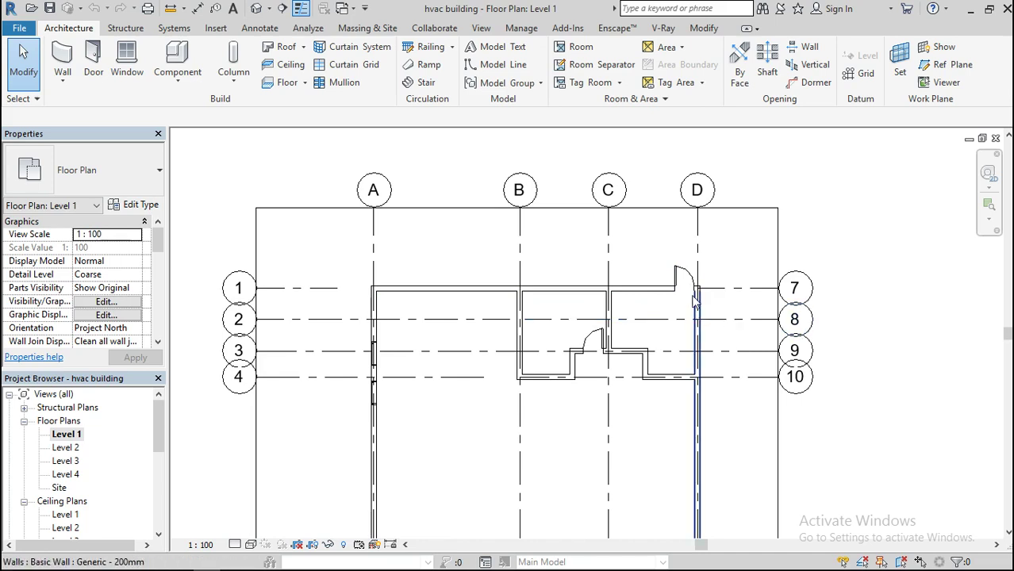
{"action": "scroll", "coordinate": [708, 276], "scroll_direction": "up", "scroll_amount": 4}
{"action": "scroll", "coordinate": [708, 275], "scroll_direction": "down", "scroll_amount": 3}
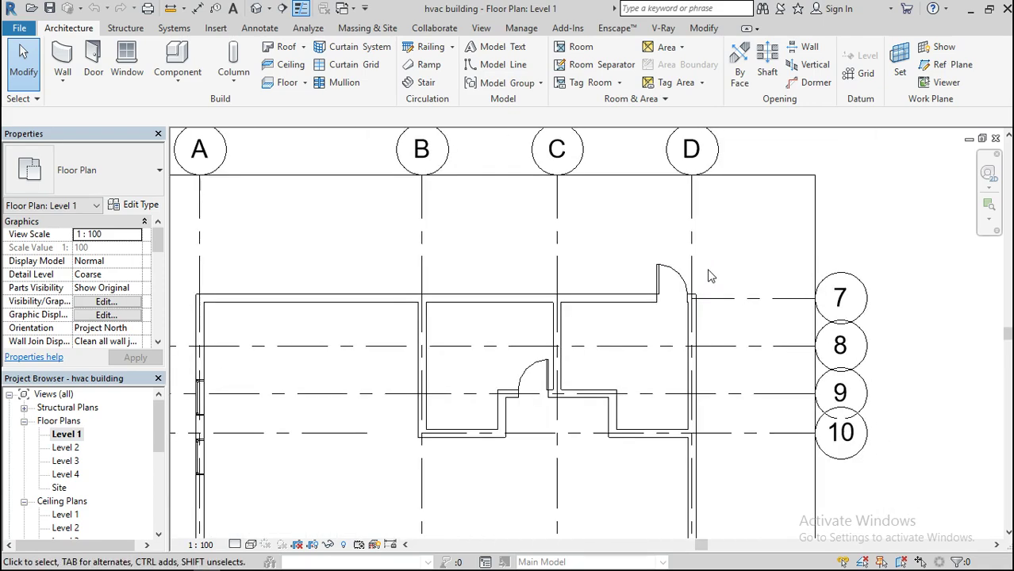
{"action": "double_click", "coordinate": [66, 448]}
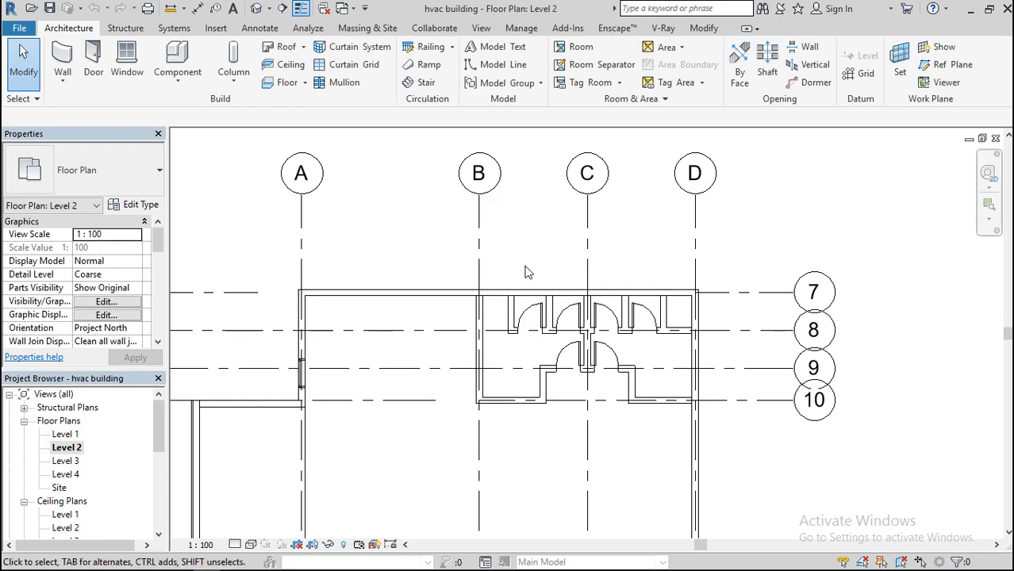
{"action": "scroll", "coordinate": [524, 272], "scroll_direction": "down", "scroll_amount": 5}
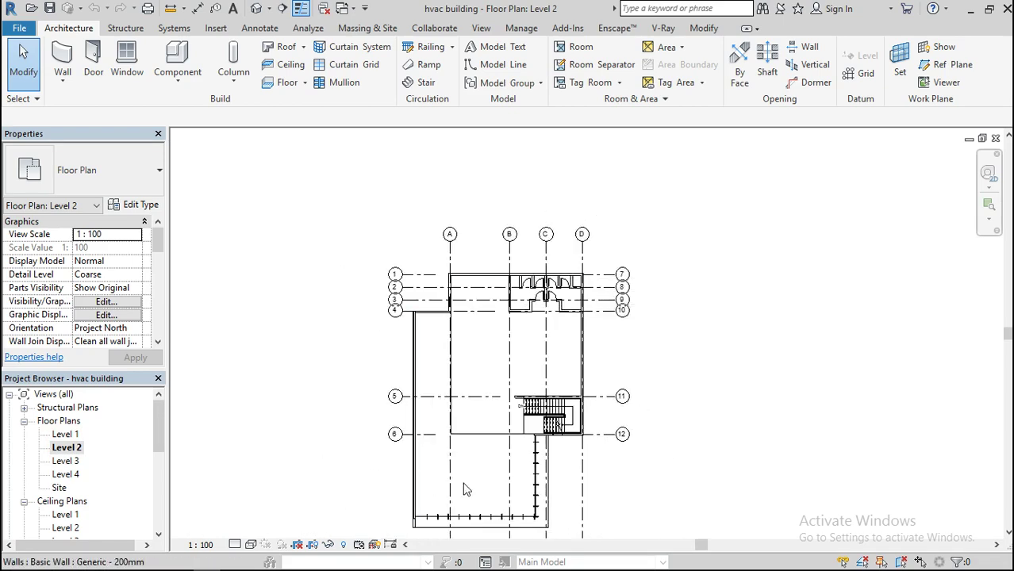
{"action": "scroll", "coordinate": [545, 276], "scroll_direction": "up", "scroll_amount": 4}
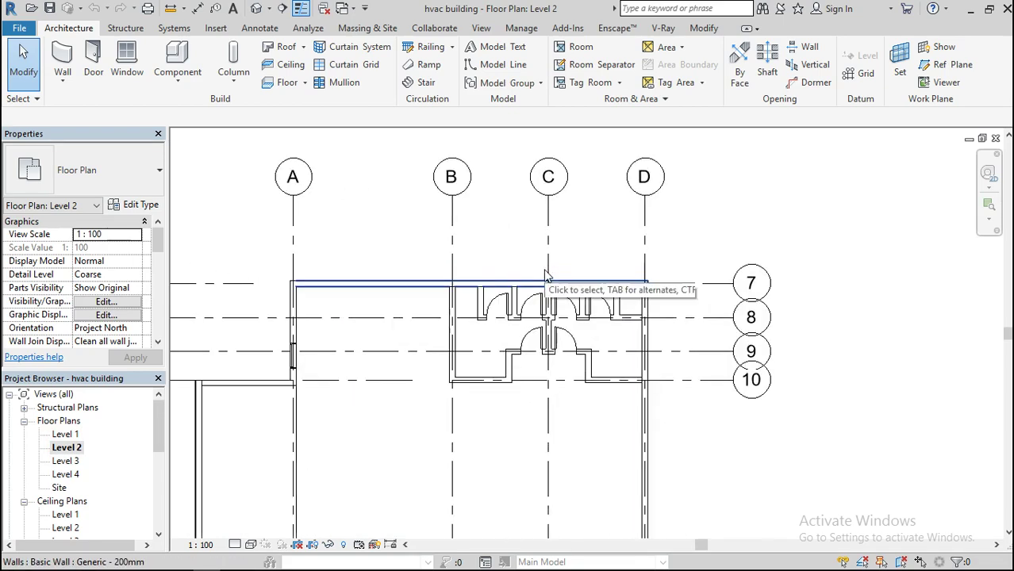
Step: Open the Level 3 floor plan and zoom to inspect its gridlines, walls and stairs
{"action": "double_click", "coordinate": [69, 463]}
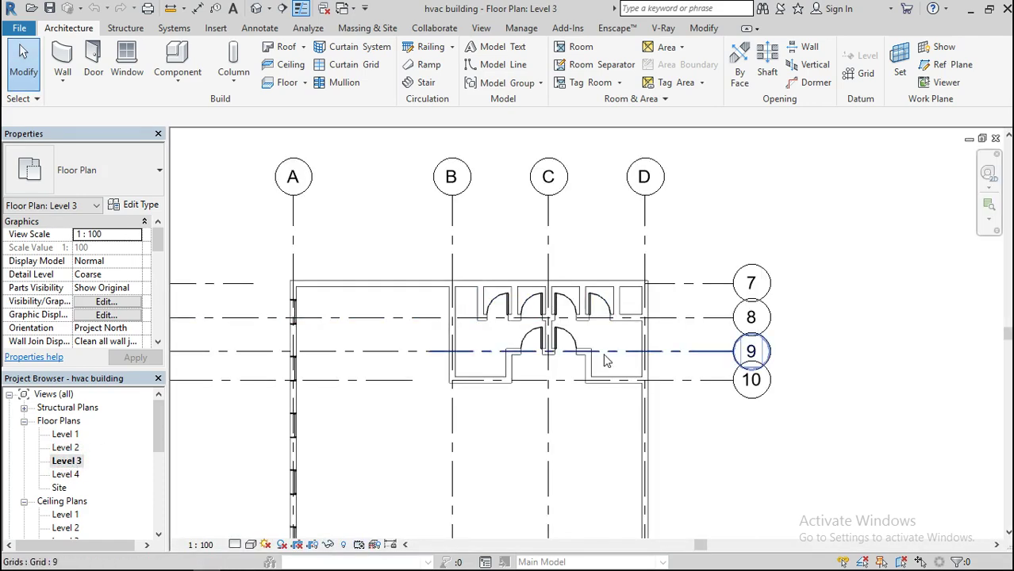
{"action": "scroll", "coordinate": [604, 361], "scroll_direction": "up", "scroll_amount": 4}
{"action": "scroll", "coordinate": [686, 281], "scroll_direction": "down", "scroll_amount": 4}
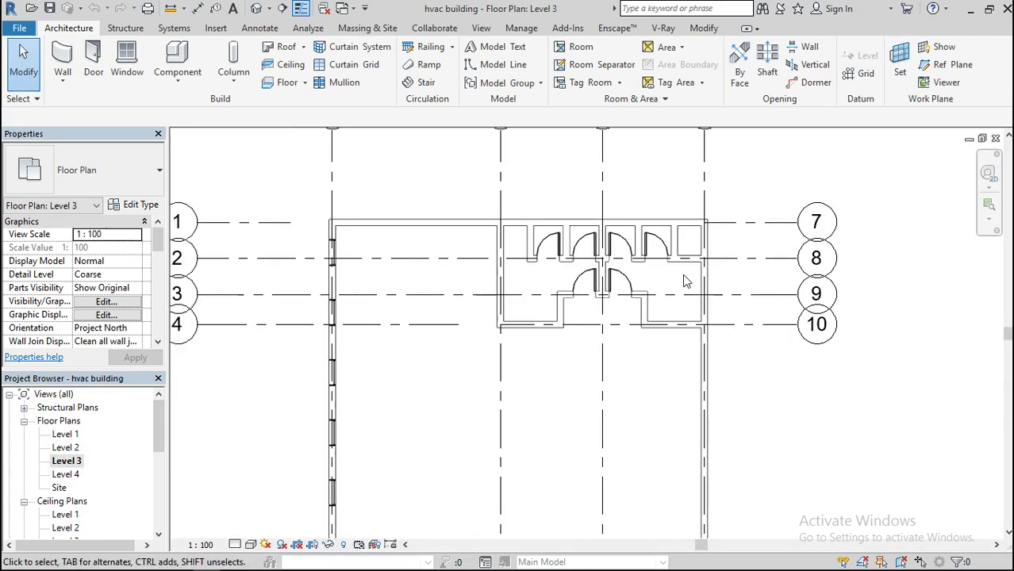
{"action": "scroll", "coordinate": [611, 158], "scroll_direction": "down", "scroll_amount": 3}
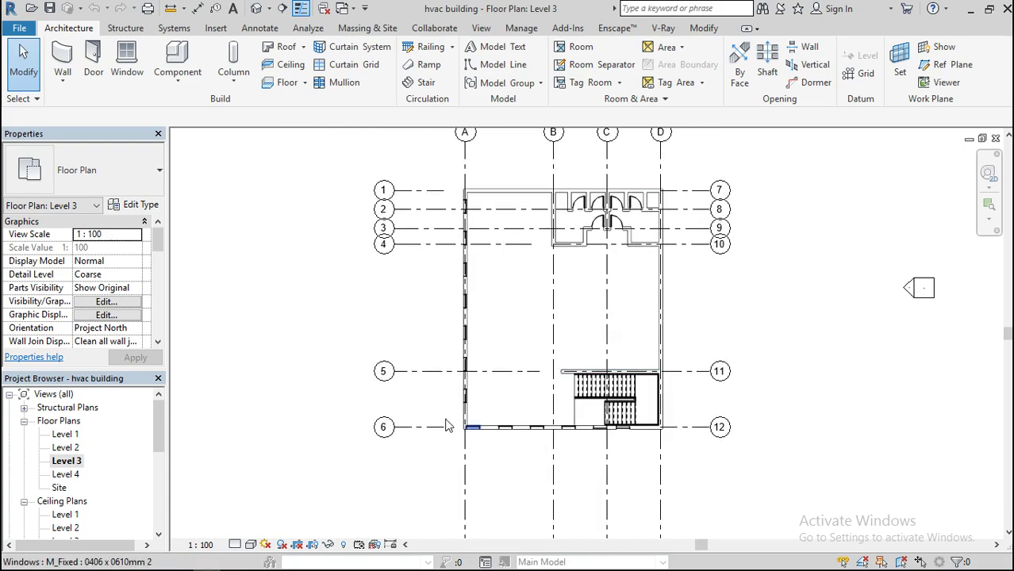
{"action": "scroll", "coordinate": [508, 287], "scroll_direction": "up", "scroll_amount": 1}
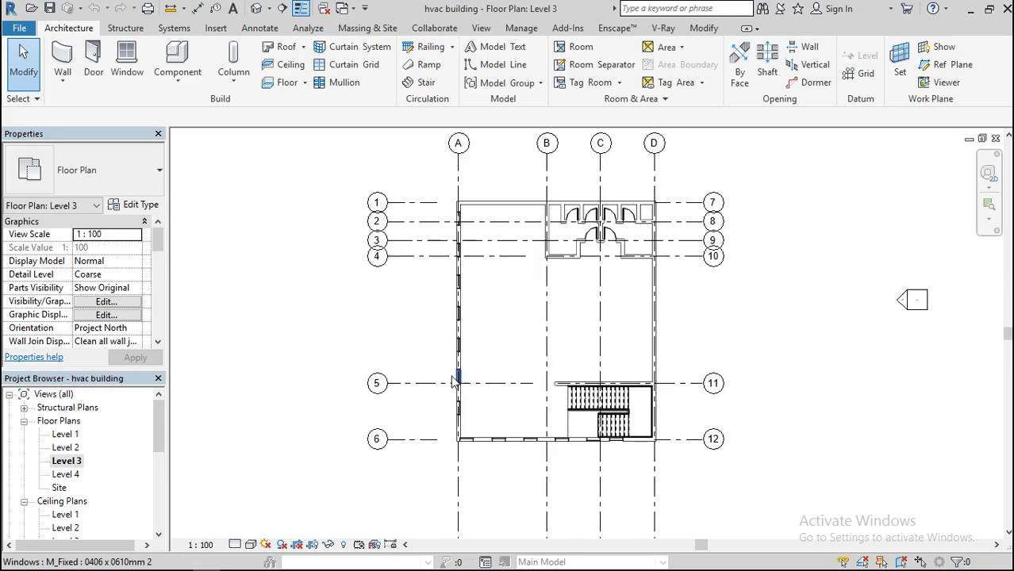
{"action": "scroll", "coordinate": [452, 371], "scroll_direction": "down", "scroll_amount": 1}
{"action": "left_click", "coordinate": [90, 465]}
{"action": "scroll", "coordinate": [90, 468], "scroll_direction": "down", "scroll_amount": 1}
Step: View the Level 1, 2, 3 and 4 ceiling plans in turn, then zoom out on Level 1
{"action": "scroll", "coordinate": [89, 468], "scroll_direction": "down", "scroll_amount": 2}
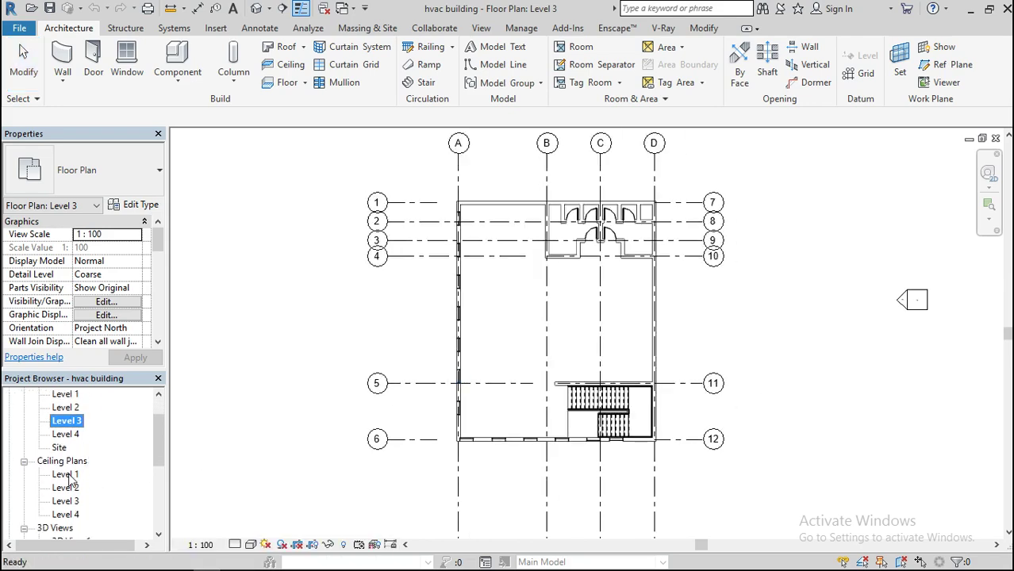
{"action": "double_click", "coordinate": [67, 474]}
{"action": "double_click", "coordinate": [75, 487]}
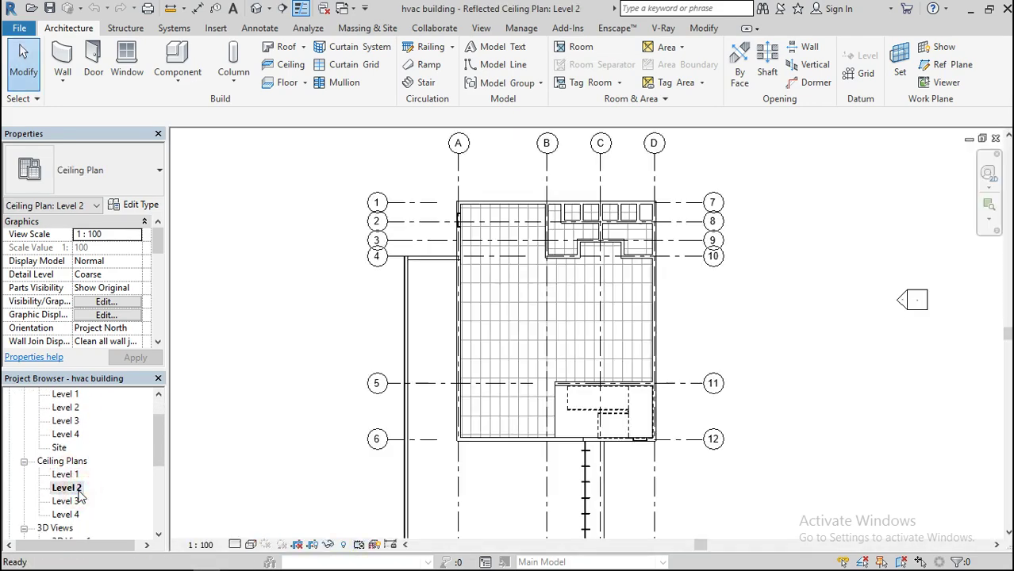
{"action": "double_click", "coordinate": [71, 501]}
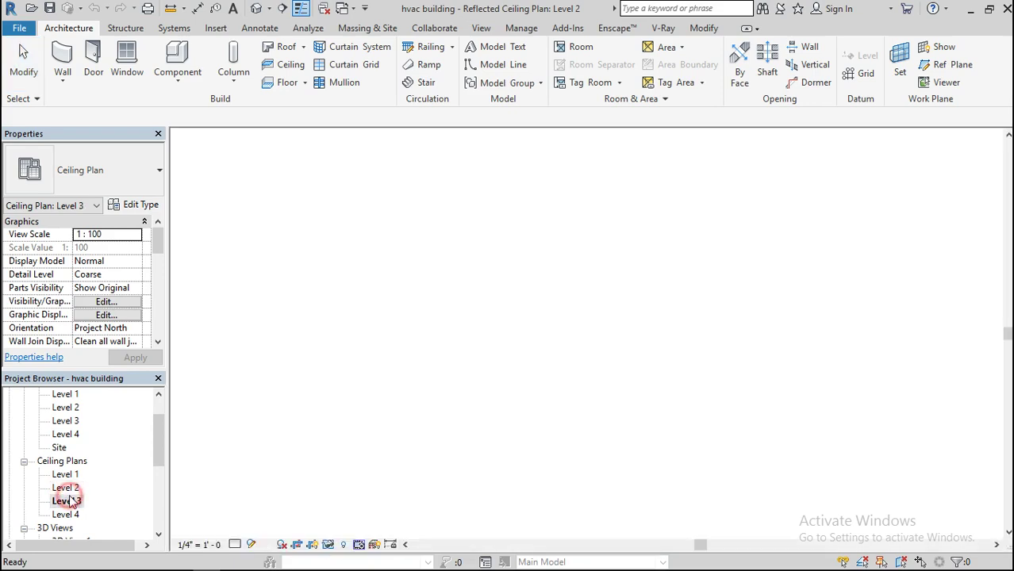
{"action": "double_click", "coordinate": [67, 514]}
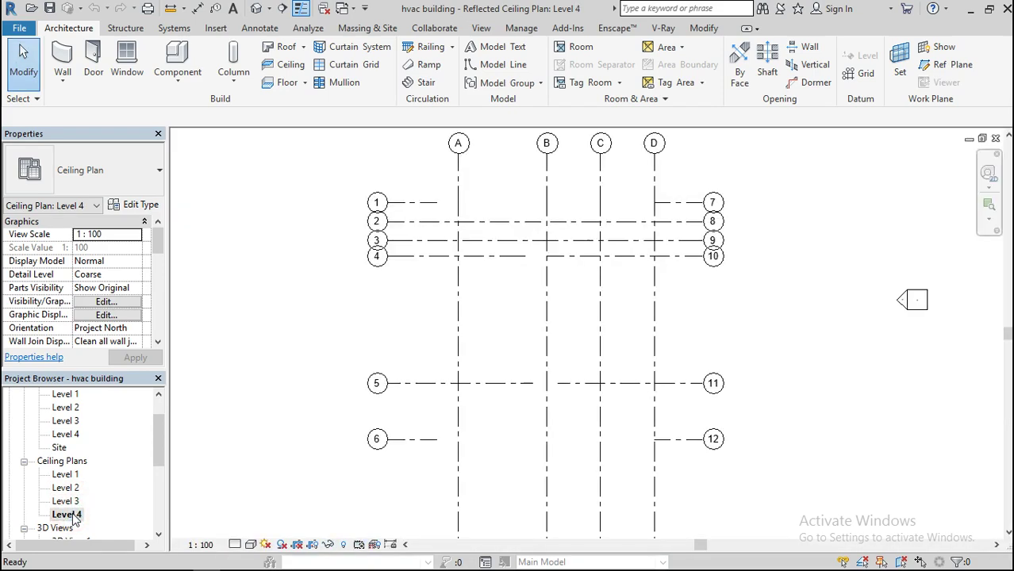
{"action": "double_click", "coordinate": [64, 474]}
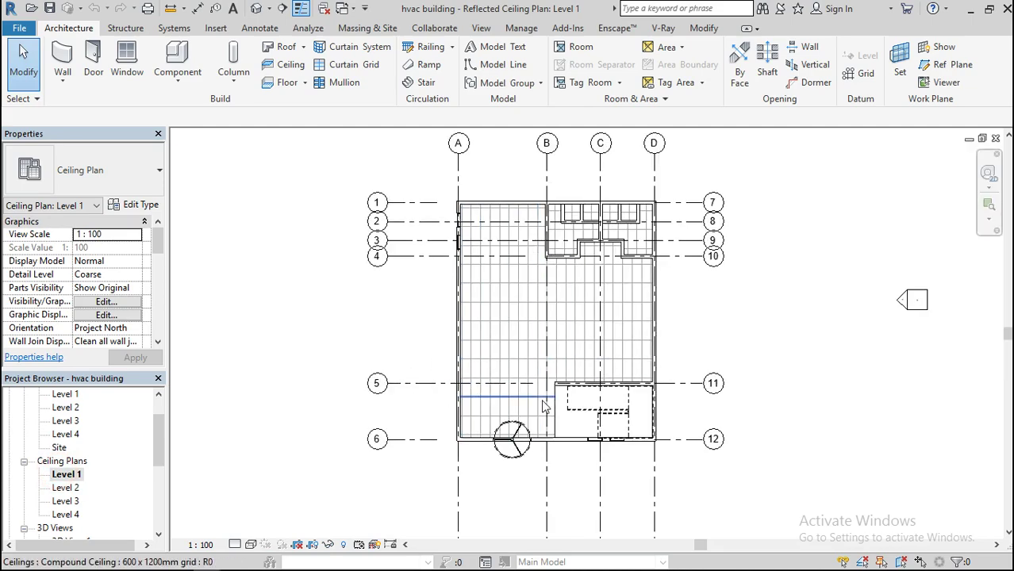
{"action": "scroll", "coordinate": [542, 381], "scroll_direction": "down", "scroll_amount": 2}
{"action": "scroll", "coordinate": [499, 290], "scroll_direction": "down", "scroll_amount": 2}
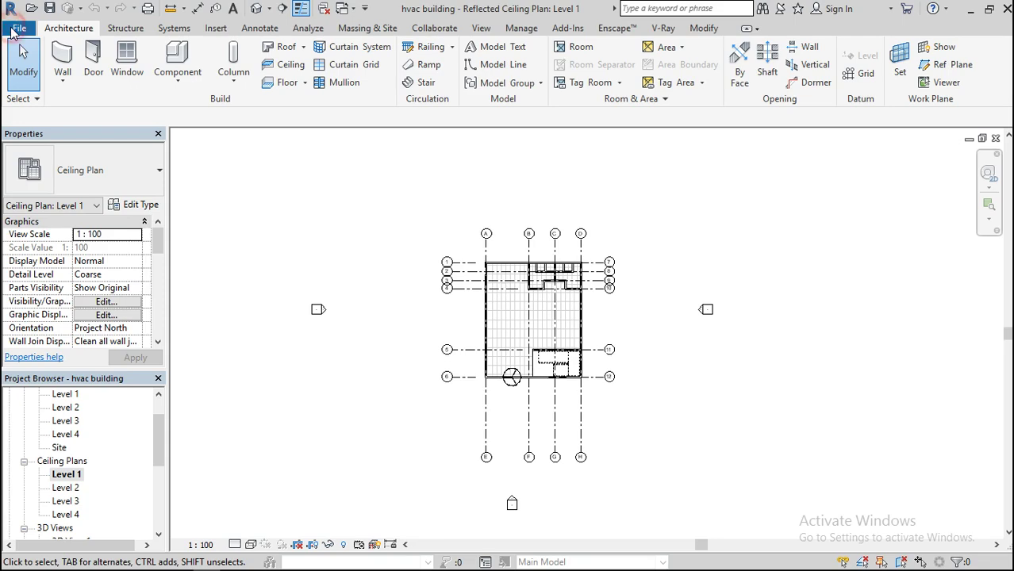
Step: Close the hvac building project from the File menu and begin a new project
{"action": "left_click", "coordinate": [20, 28]}
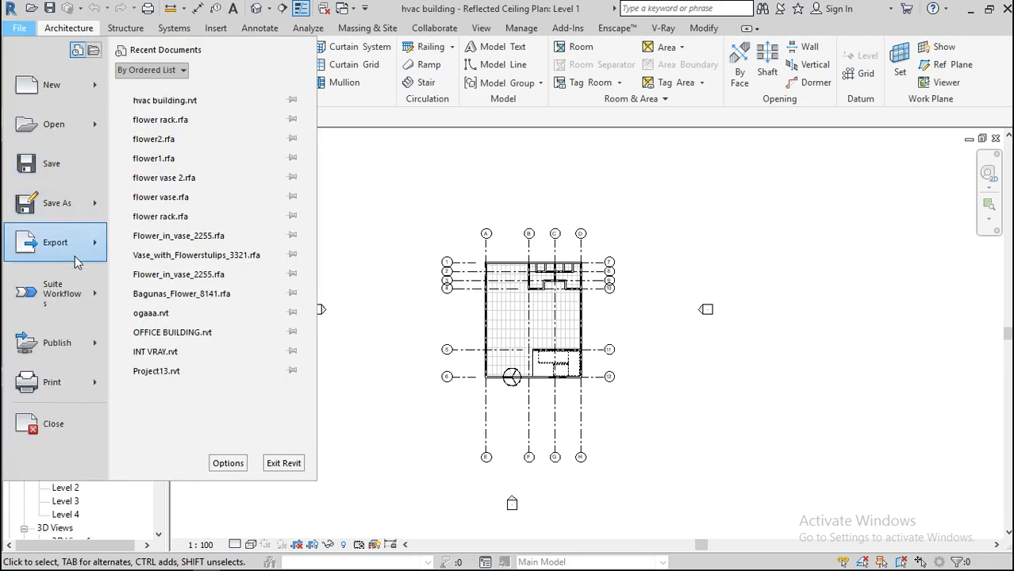
{"action": "left_click", "coordinate": [59, 434]}
{"action": "double_click", "coordinate": [60, 434]}
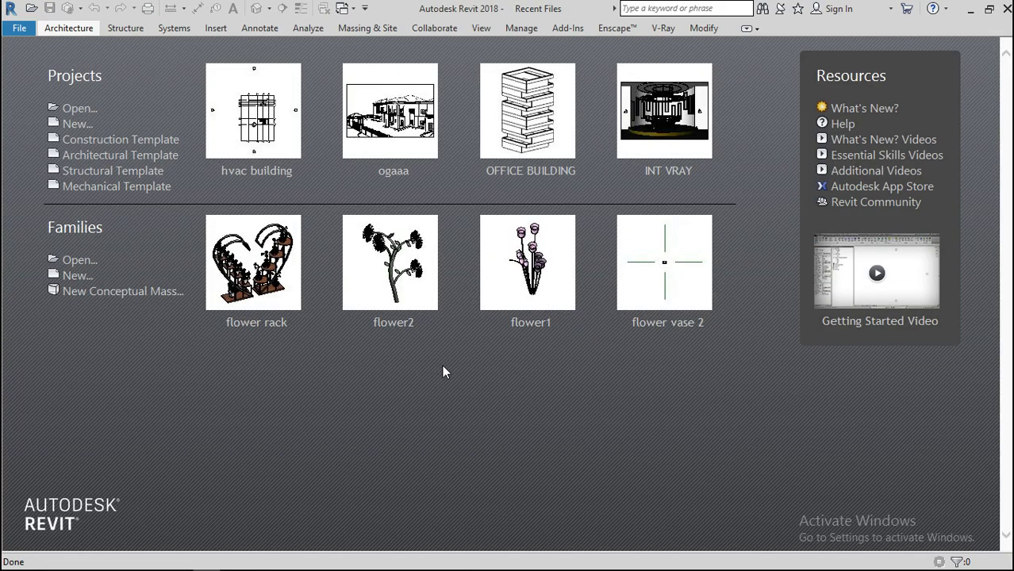
{"action": "left_click", "coordinate": [79, 124]}
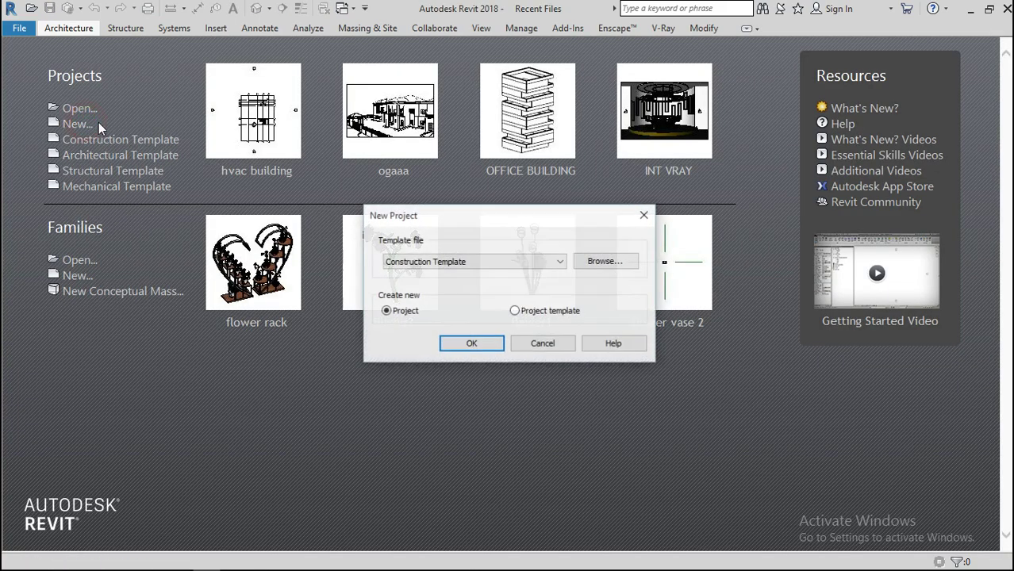
Step: Create the new project from the US Metric Mechanical-Default_Metric.rte template
{"action": "left_click", "coordinate": [605, 261]}
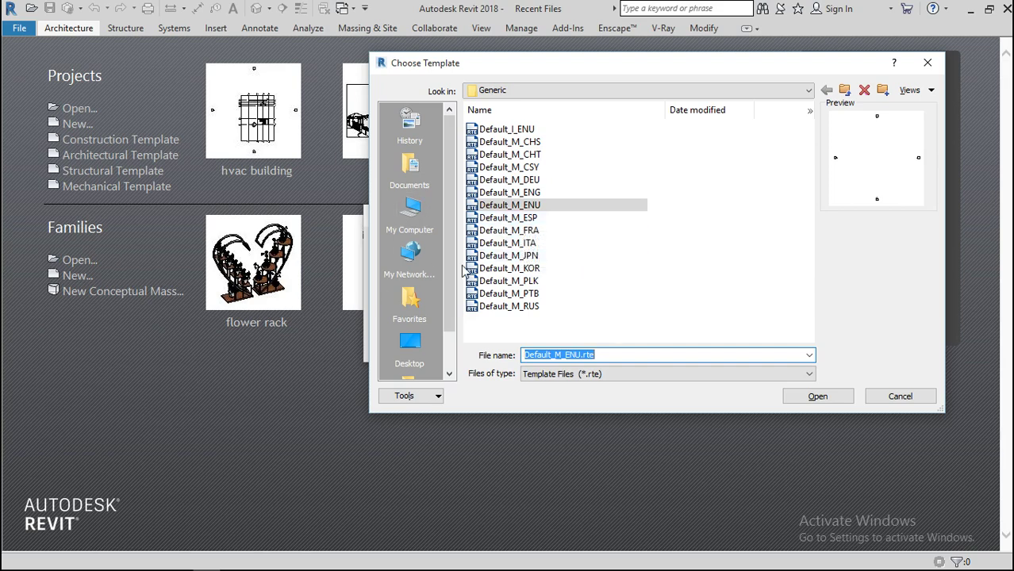
{"action": "left_click", "coordinate": [532, 92]}
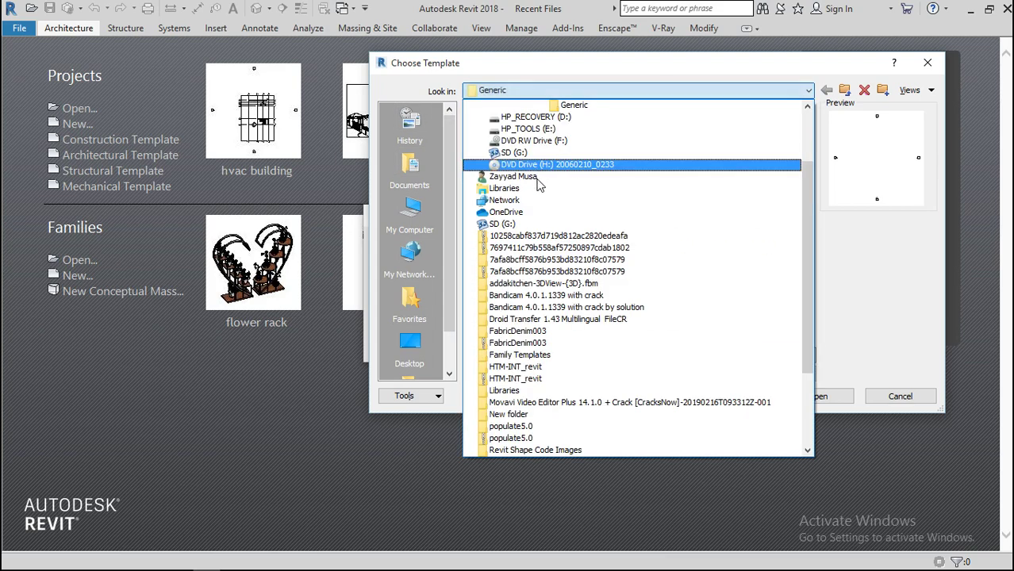
{"action": "scroll", "coordinate": [566, 226], "scroll_direction": "up", "scroll_amount": 3}
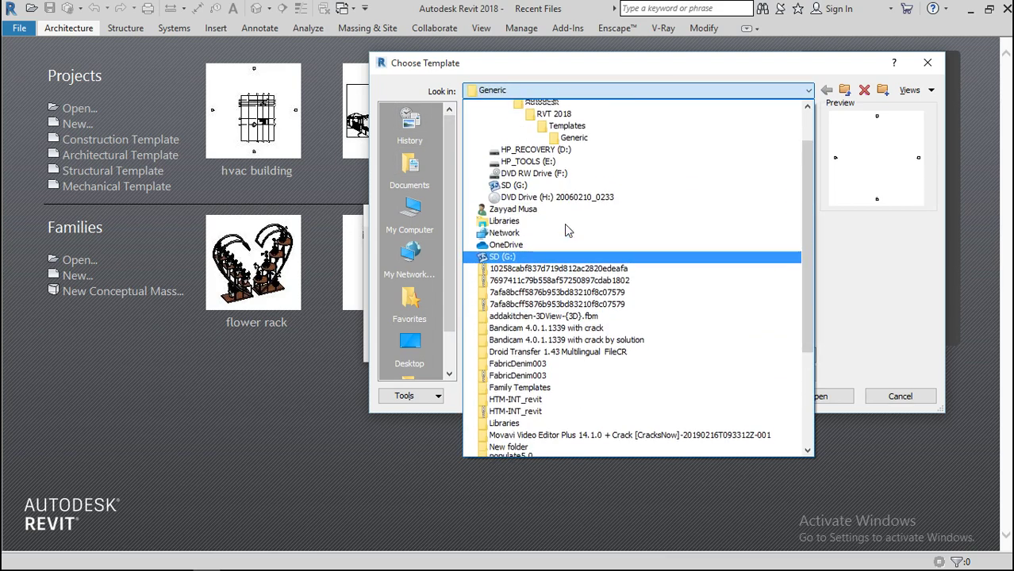
{"action": "left_click", "coordinate": [577, 176]}
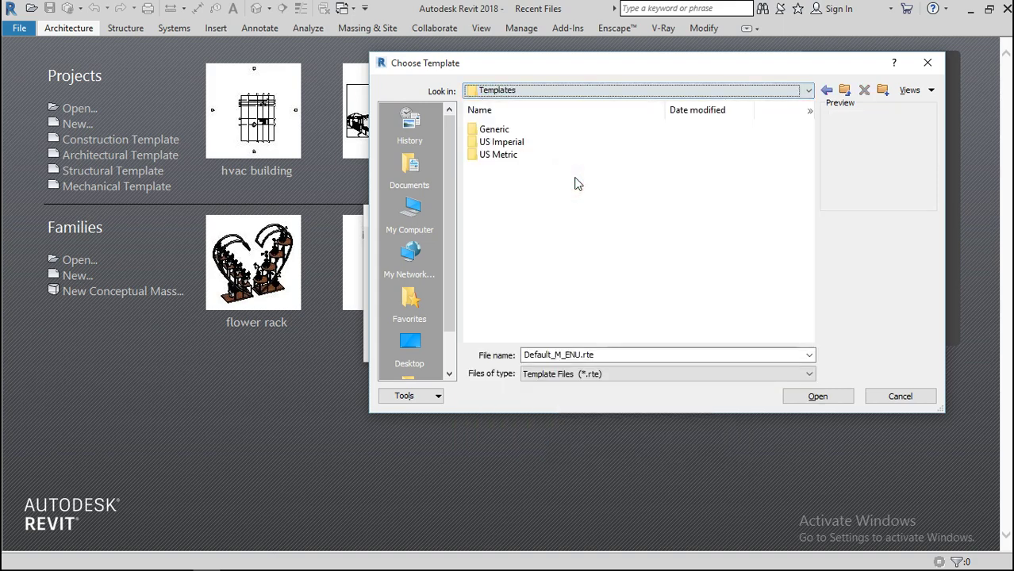
{"action": "double_click", "coordinate": [536, 161]}
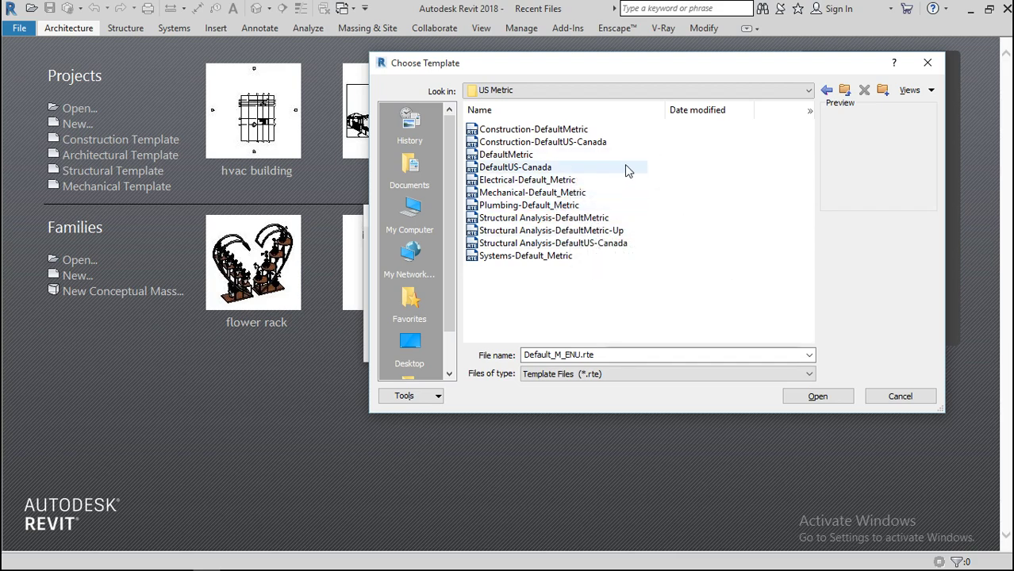
{"action": "left_click", "coordinate": [583, 194]}
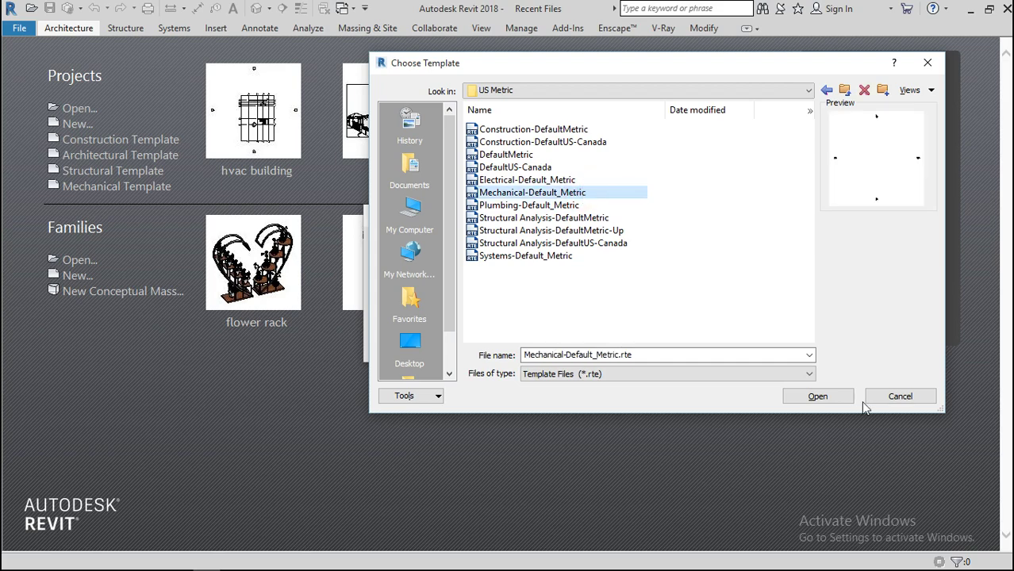
{"action": "left_click", "coordinate": [818, 396]}
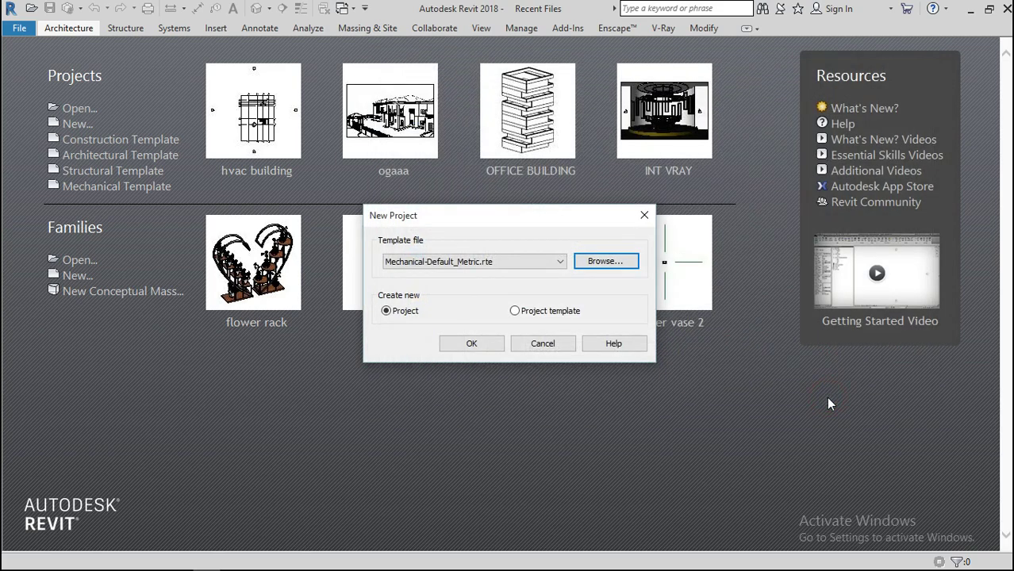
{"action": "left_click", "coordinate": [482, 350]}
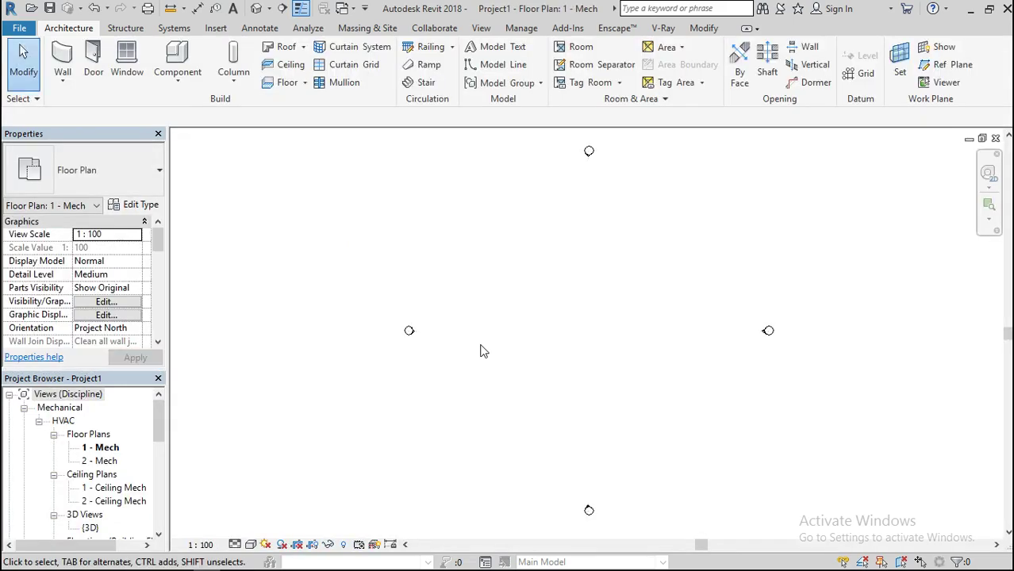
Step: Link hvac building.rvt from the Documents folder into the project
{"action": "left_click", "coordinate": [216, 28]}
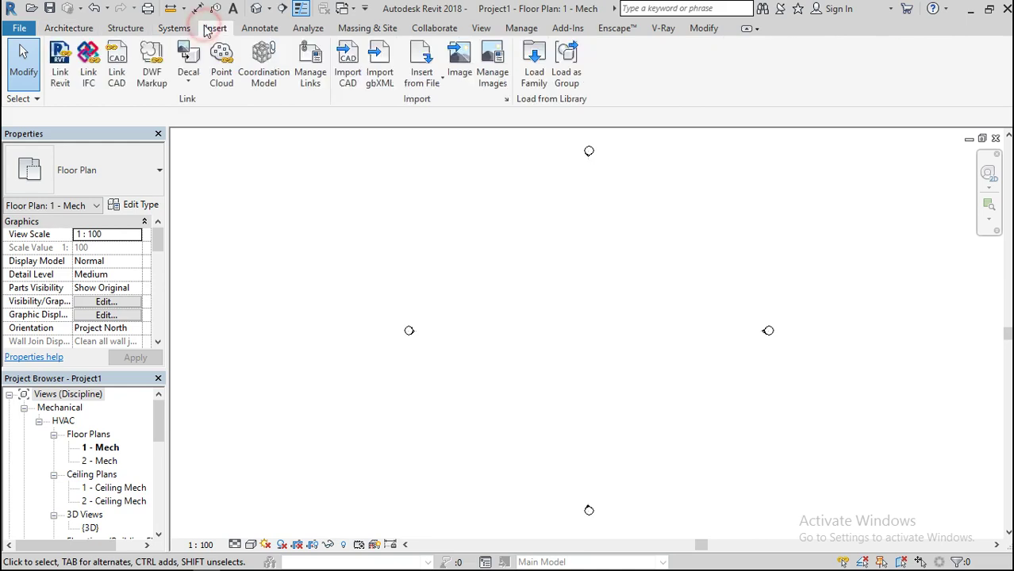
{"action": "left_click", "coordinate": [62, 78]}
{"action": "left_click", "coordinate": [255, 208]}
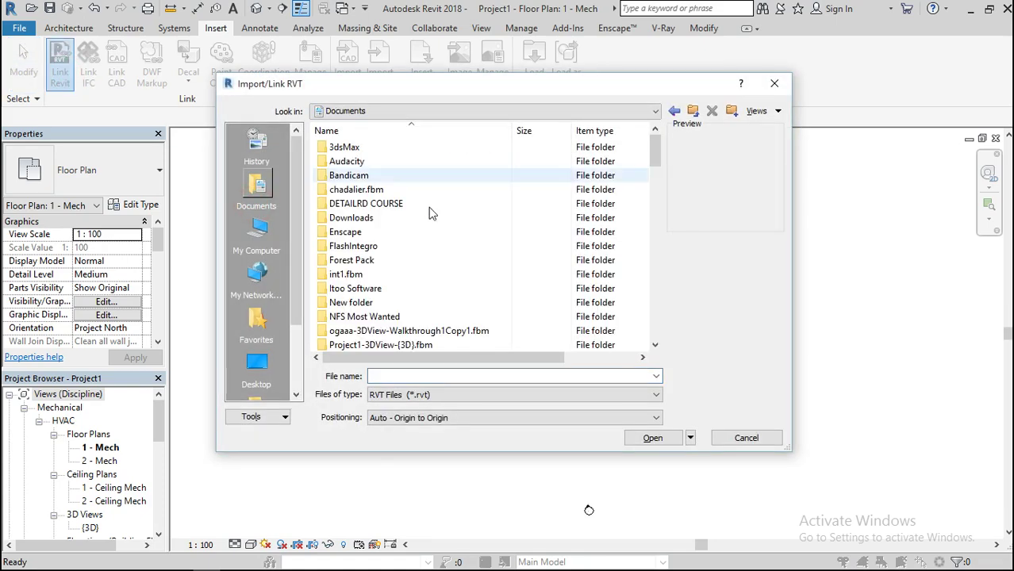
{"action": "scroll", "coordinate": [443, 270], "scroll_direction": "down", "scroll_amount": 8}
{"action": "scroll", "coordinate": [443, 271], "scroll_direction": "down", "scroll_amount": 7}
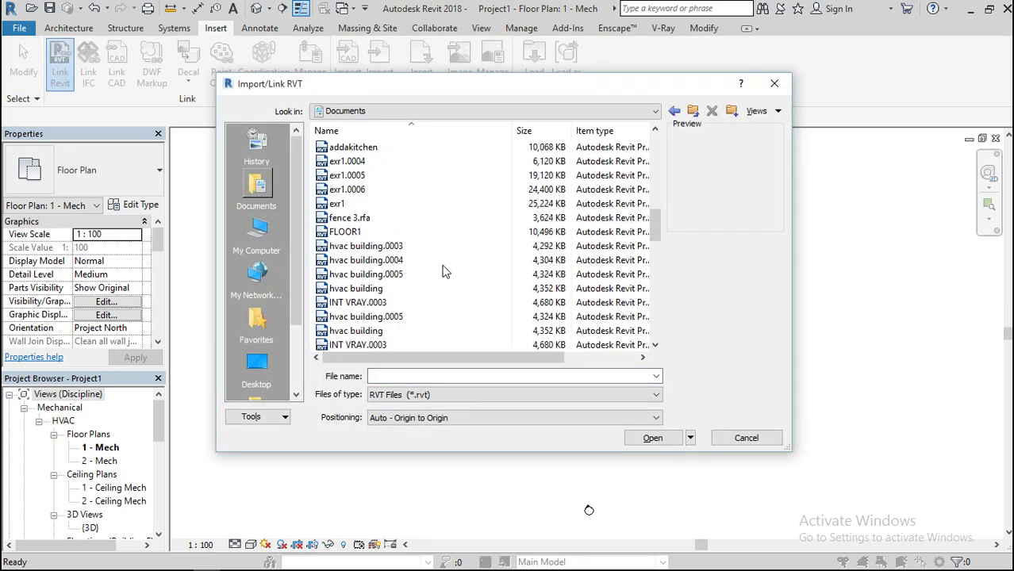
{"action": "scroll", "coordinate": [443, 272], "scroll_direction": "down", "scroll_amount": 8}
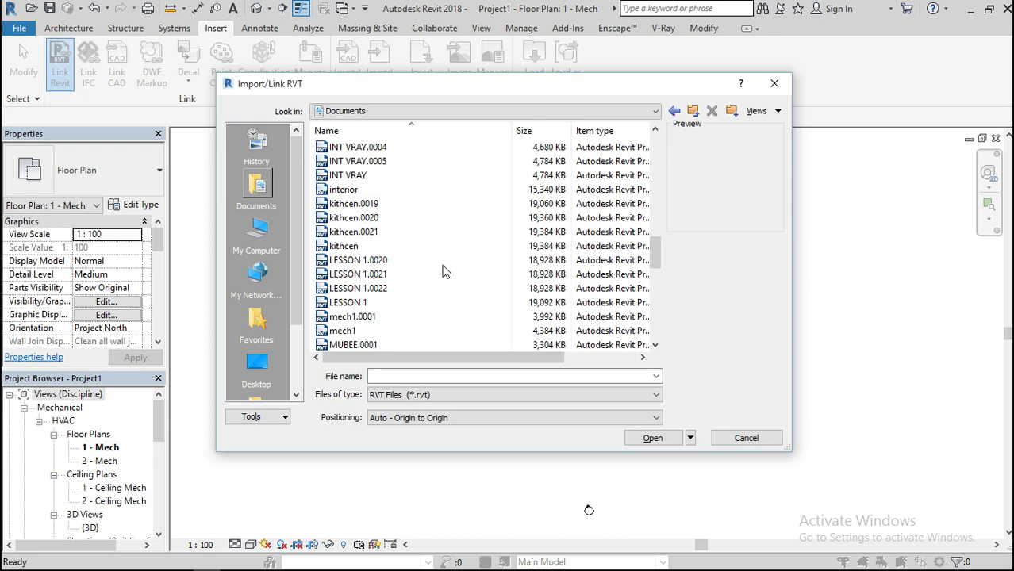
{"action": "scroll", "coordinate": [443, 271], "scroll_direction": "down", "scroll_amount": 3}
{"action": "scroll", "coordinate": [443, 271], "scroll_direction": "up", "scroll_amount": 10}
{"action": "scroll", "coordinate": [444, 271], "scroll_direction": "up", "scroll_amount": 6}
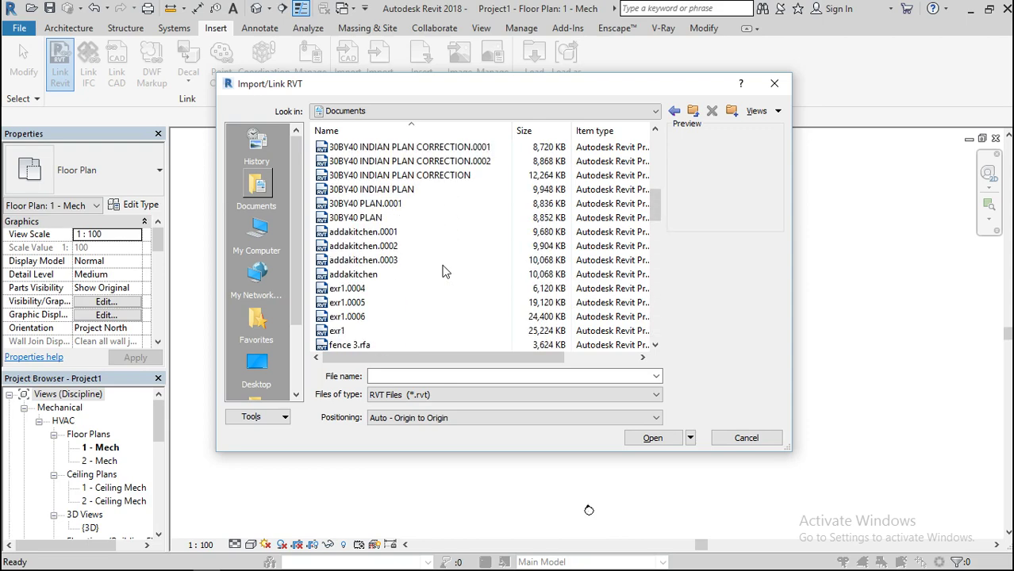
{"action": "scroll", "coordinate": [443, 271], "scroll_direction": "up", "scroll_amount": 4}
{"action": "scroll", "coordinate": [443, 271], "scroll_direction": "down", "scroll_amount": 12}
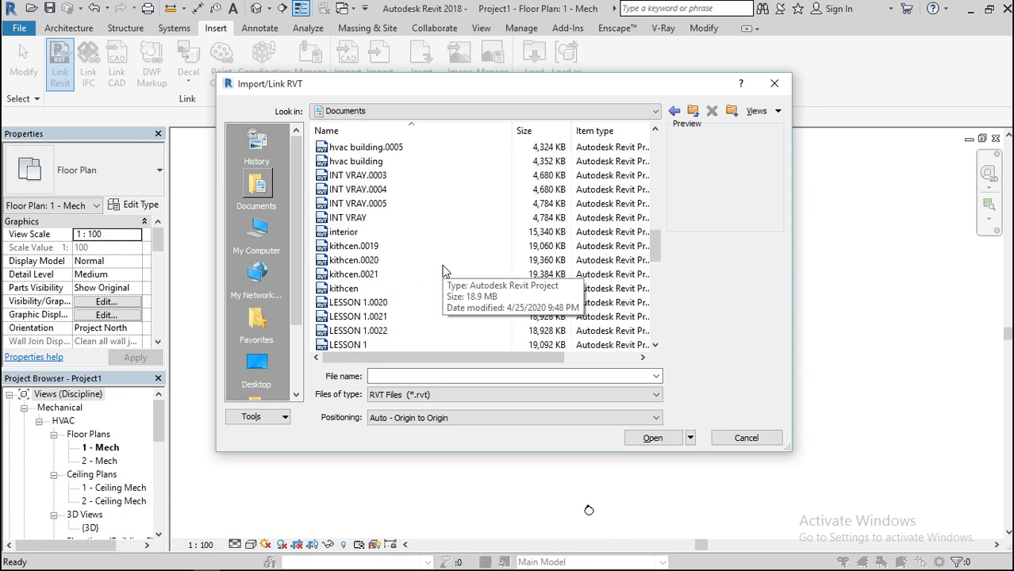
{"action": "scroll", "coordinate": [443, 272], "scroll_direction": "down", "scroll_amount": 1}
{"action": "scroll", "coordinate": [443, 271], "scroll_direction": "down", "scroll_amount": 3}
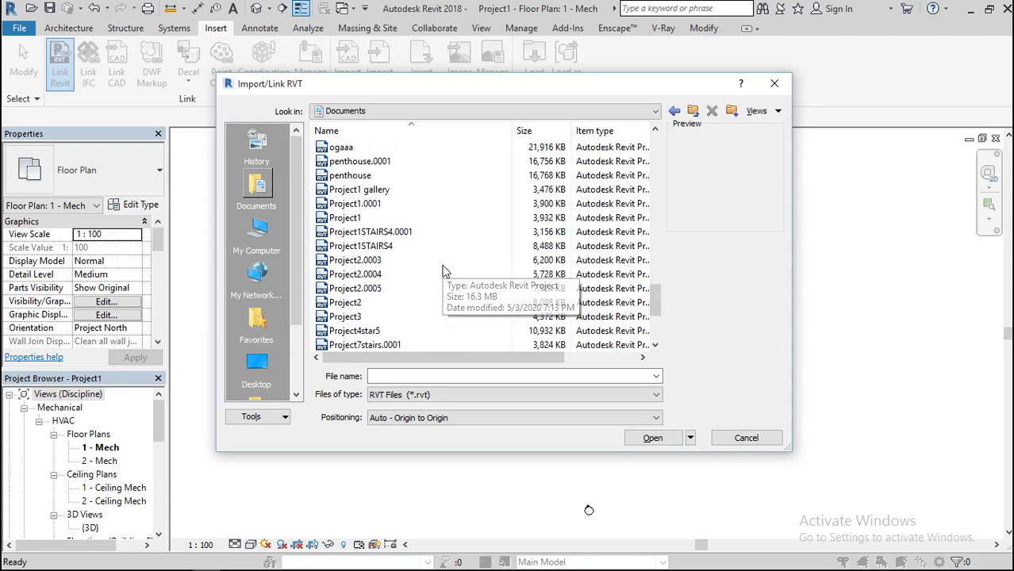
{"action": "scroll", "coordinate": [443, 271], "scroll_direction": "down", "scroll_amount": 2}
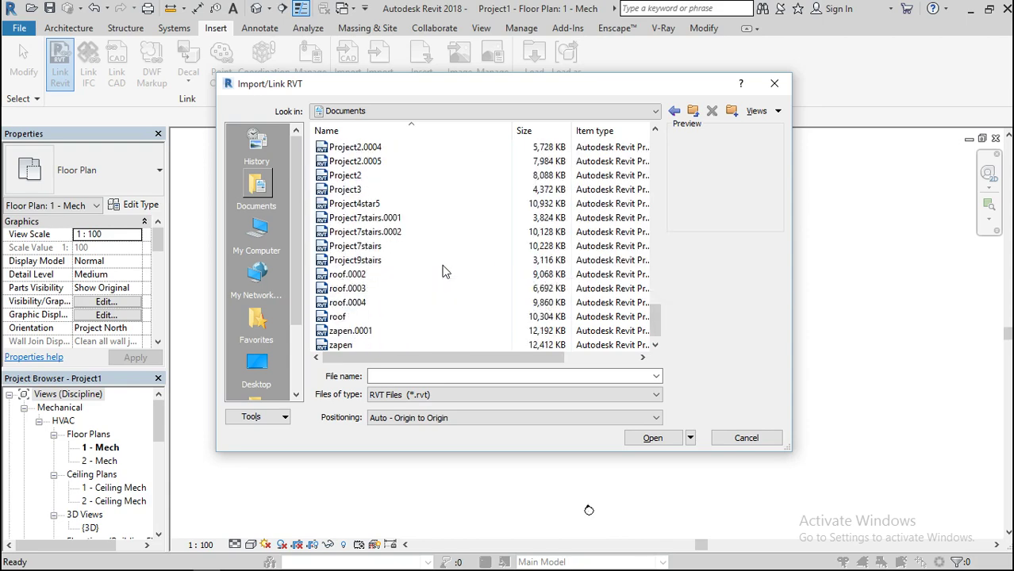
{"action": "scroll", "coordinate": [444, 271], "scroll_direction": "down", "scroll_amount": 1}
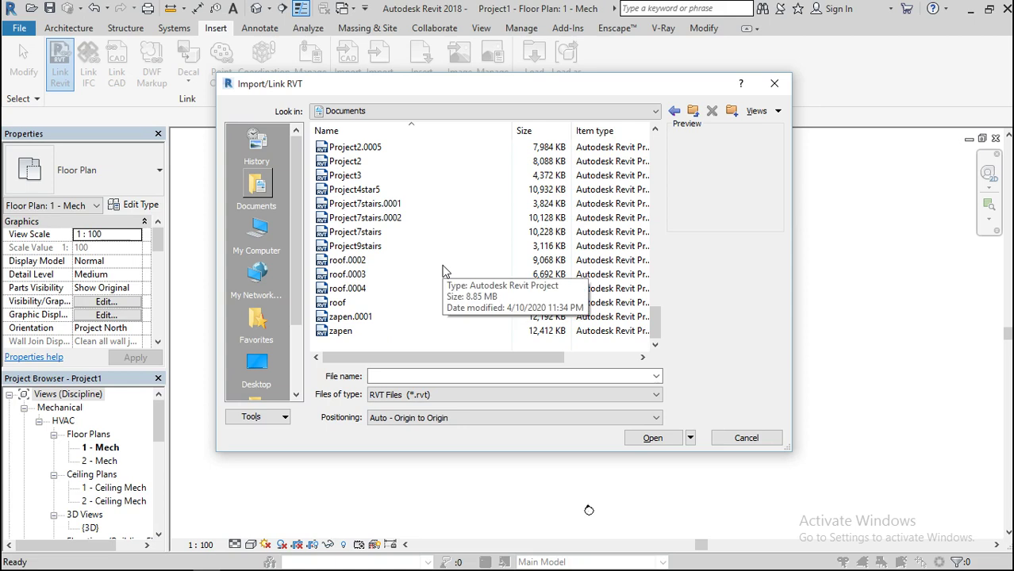
{"action": "scroll", "coordinate": [443, 271], "scroll_direction": "up", "scroll_amount": 5}
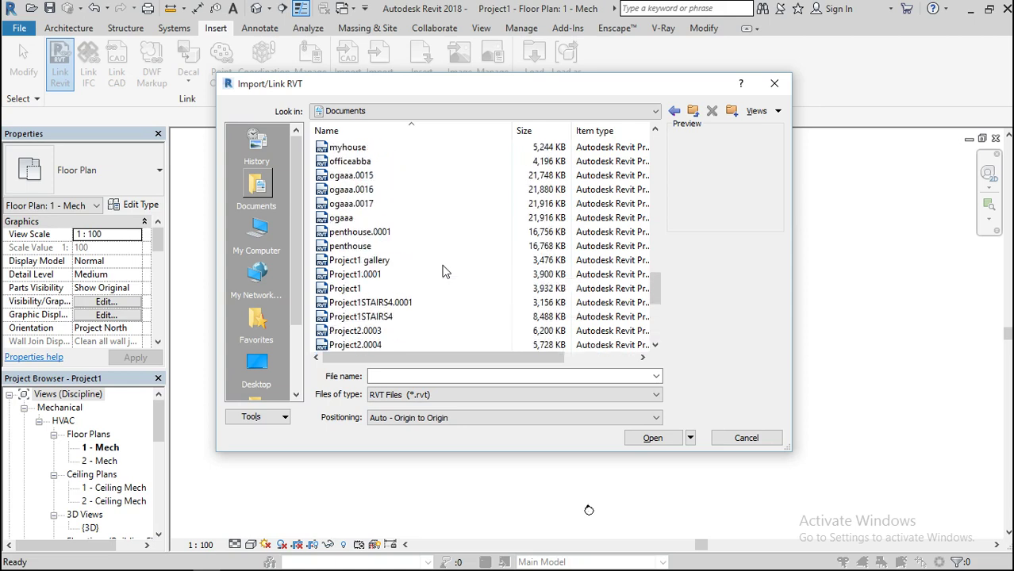
{"action": "scroll", "coordinate": [444, 271], "scroll_direction": "up", "scroll_amount": 2}
{"action": "scroll", "coordinate": [444, 272], "scroll_direction": "up", "scroll_amount": 2}
{"action": "scroll", "coordinate": [444, 271], "scroll_direction": "up", "scroll_amount": 4}
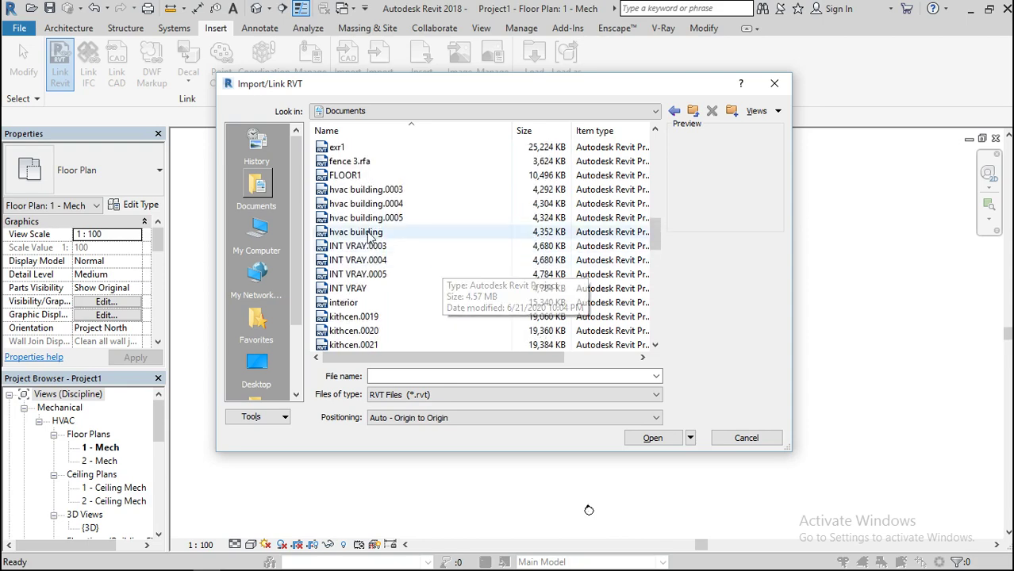
{"action": "left_click", "coordinate": [363, 232]}
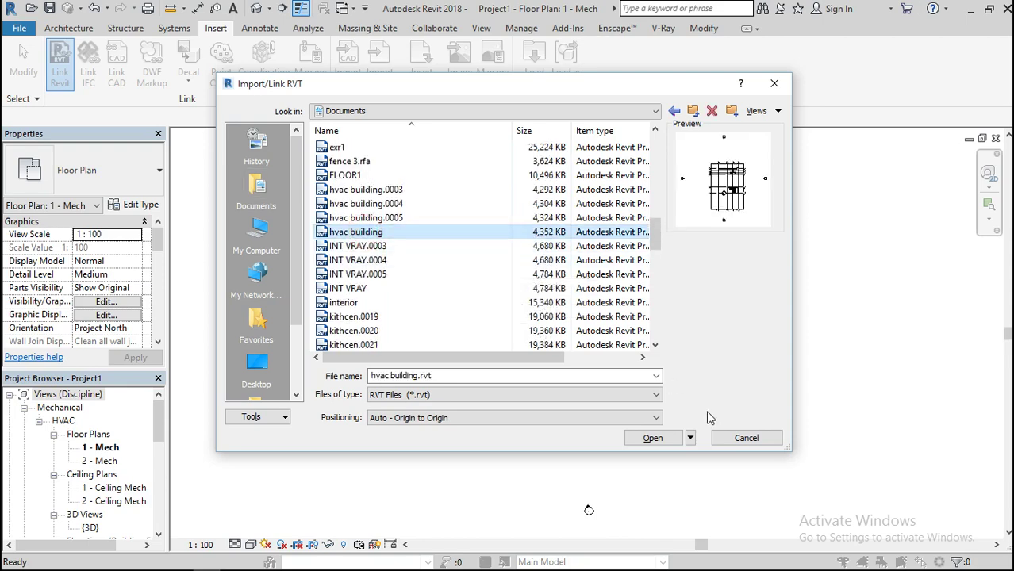
{"action": "left_click", "coordinate": [650, 438]}
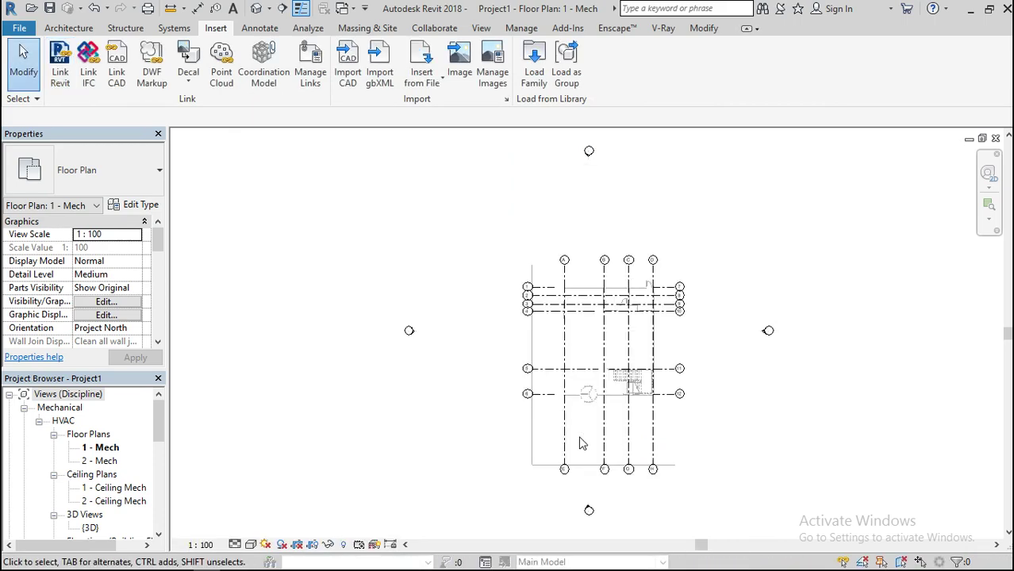
Step: Set the view's visual style to Wireframe
{"action": "scroll", "coordinate": [597, 343], "scroll_direction": "down", "scroll_amount": 2}
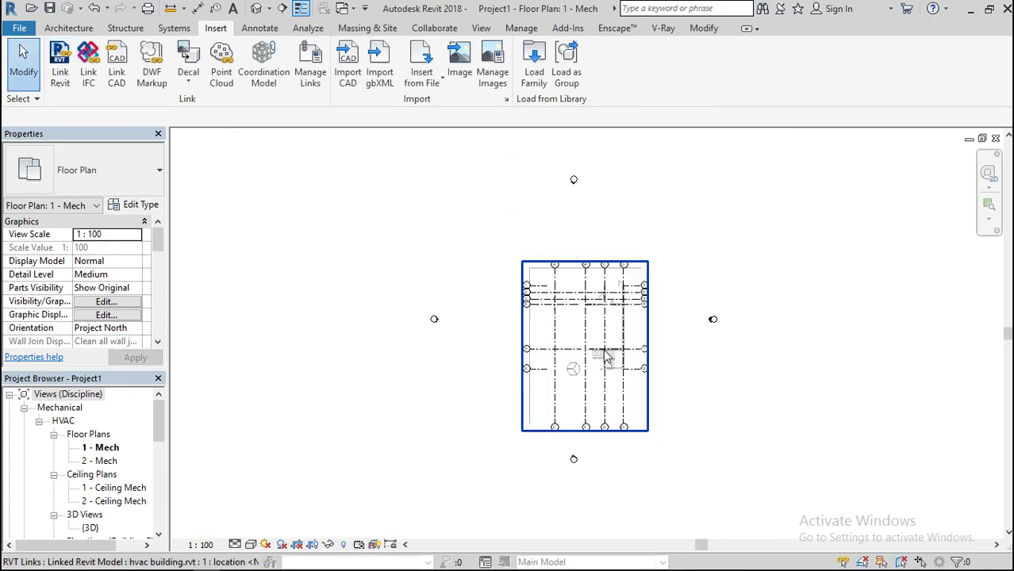
{"action": "scroll", "coordinate": [606, 359], "scroll_direction": "up", "scroll_amount": 3}
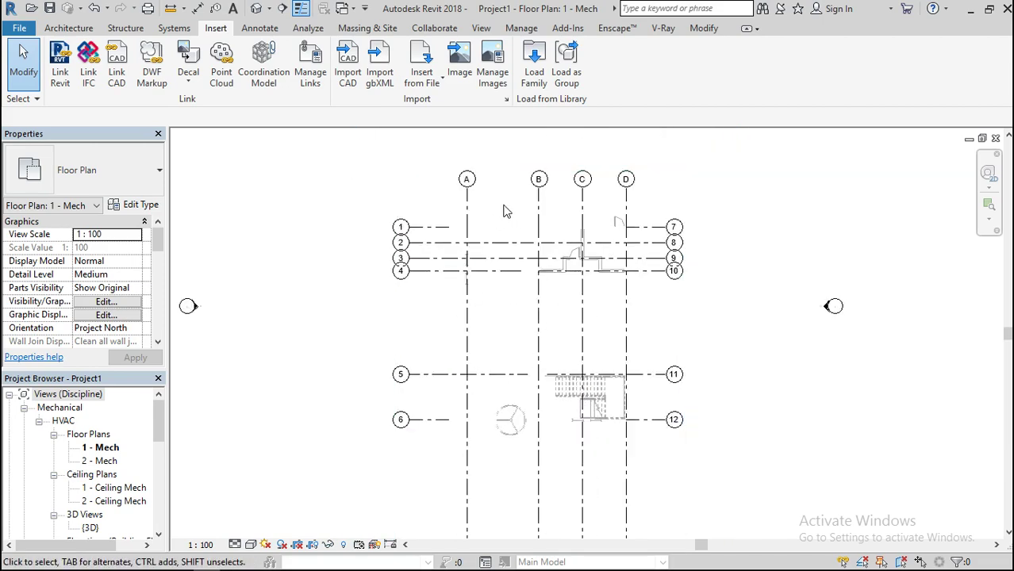
{"action": "left_click", "coordinate": [250, 546]}
{"action": "left_click", "coordinate": [284, 454]}
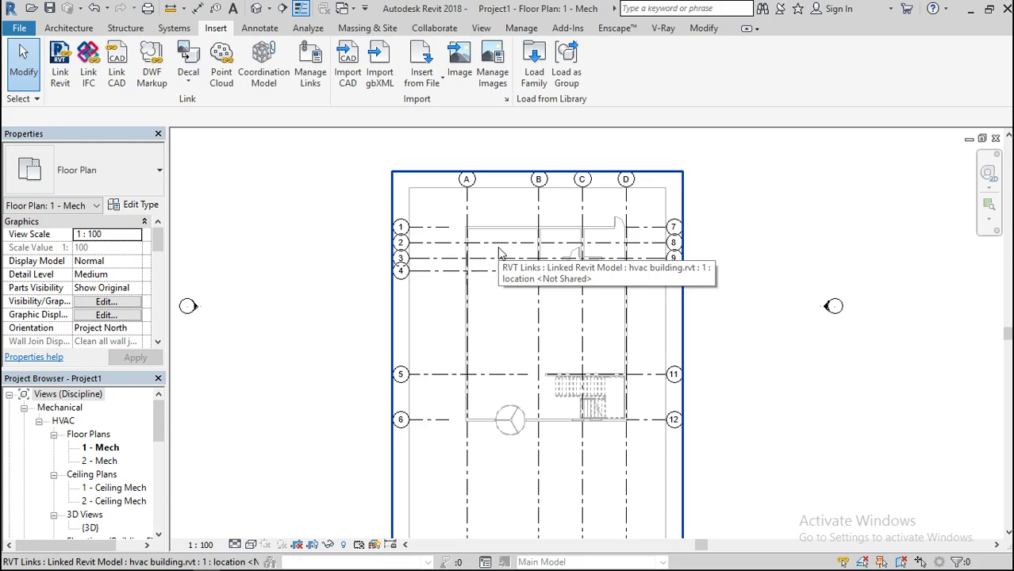
{"action": "left_click_drag", "start_coordinate": [156, 417], "coordinate": [161, 449]}
Step: In the South - Mech elevation, add new Level 3 and Level 4 lines at 7900 and 11300
{"action": "left_click", "coordinate": [109, 461]}
{"action": "double_click", "coordinate": [109, 460]}
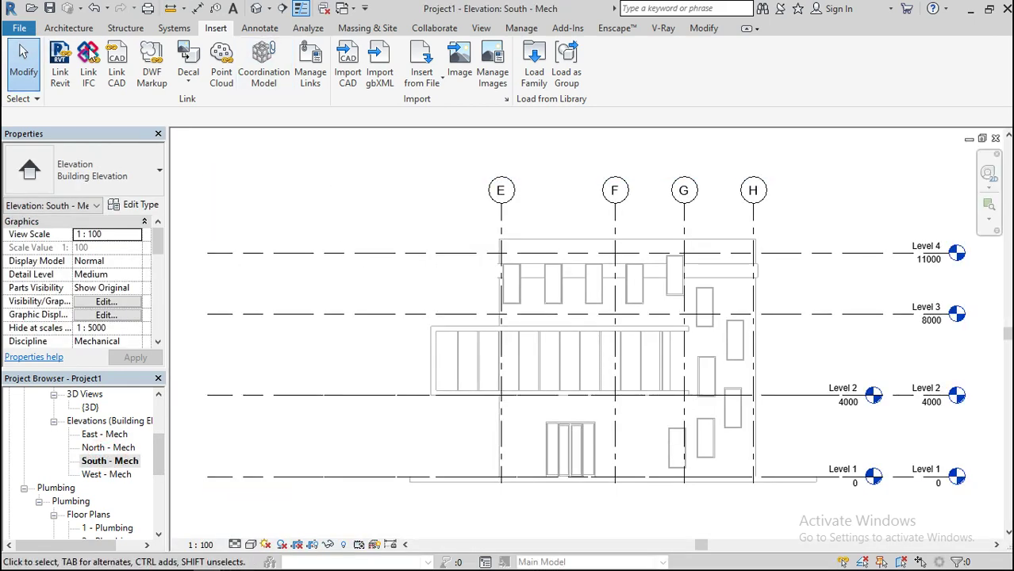
{"action": "left_click", "coordinate": [68, 29]}
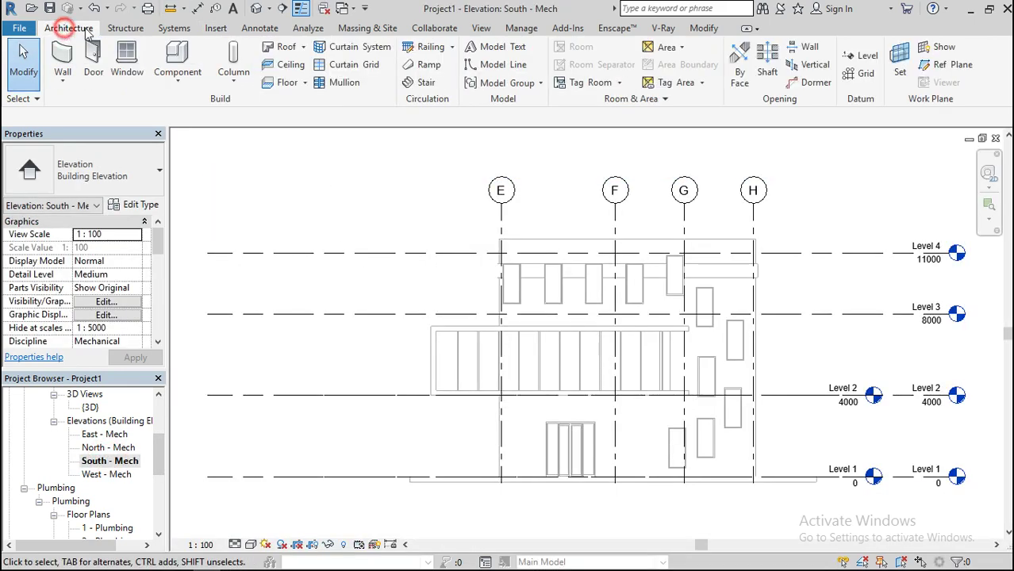
{"action": "left_click", "coordinate": [366, 397]}
{"action": "right_click", "coordinate": [509, 468]}
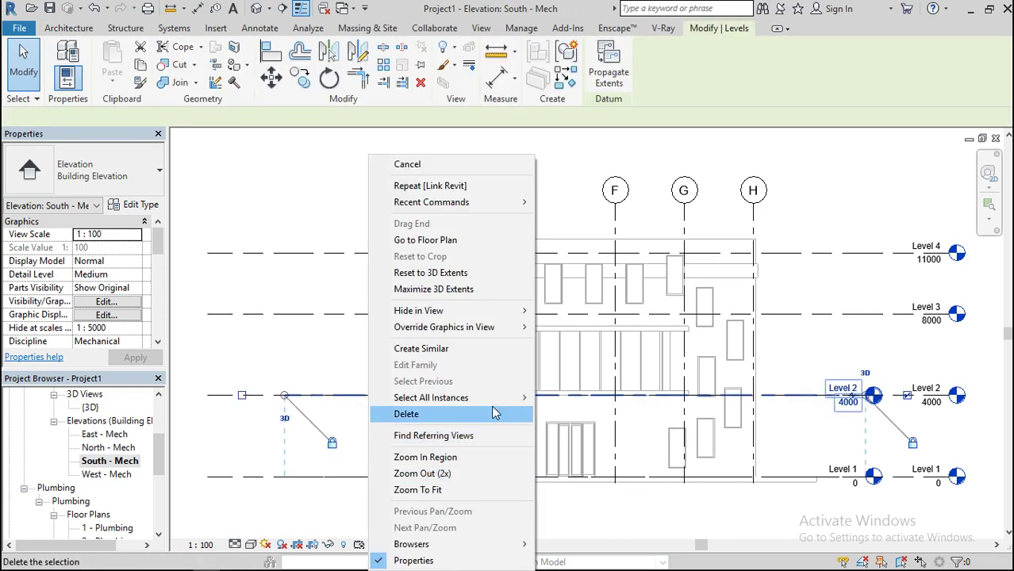
{"action": "left_click", "coordinate": [445, 349]}
{"action": "left_click", "coordinate": [282, 316]}
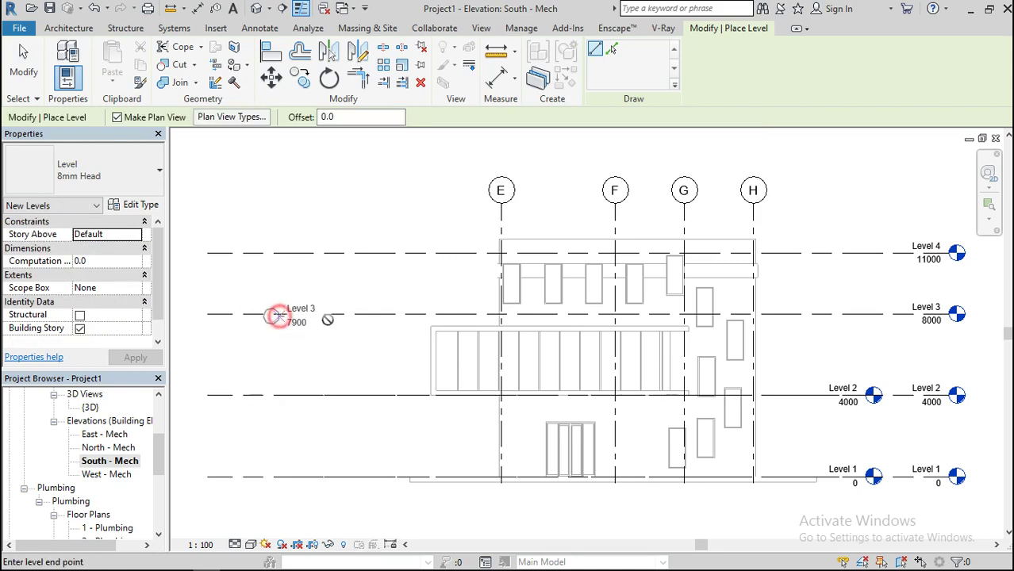
{"action": "left_click", "coordinate": [866, 289]}
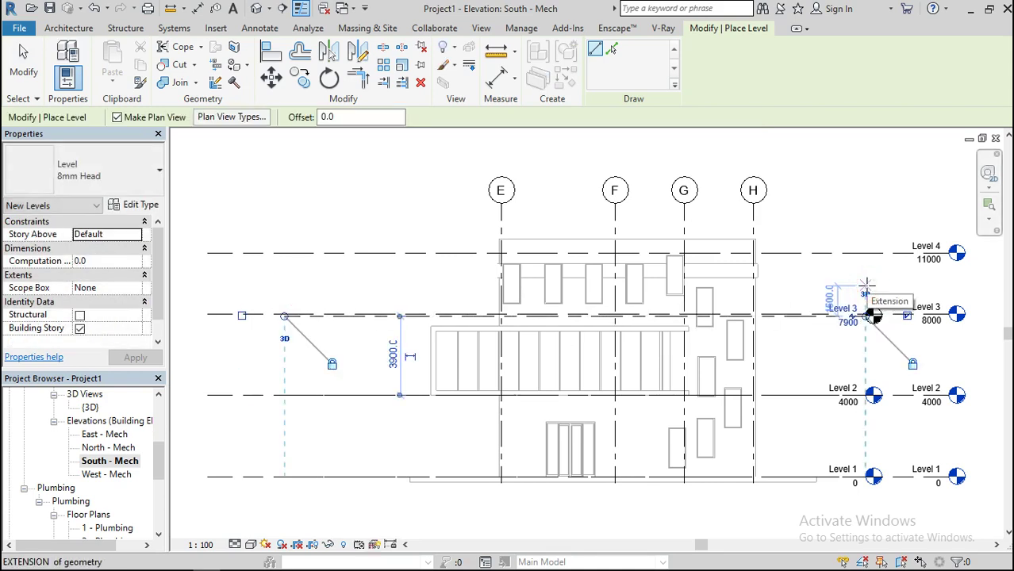
{"action": "left_click", "coordinate": [286, 248]}
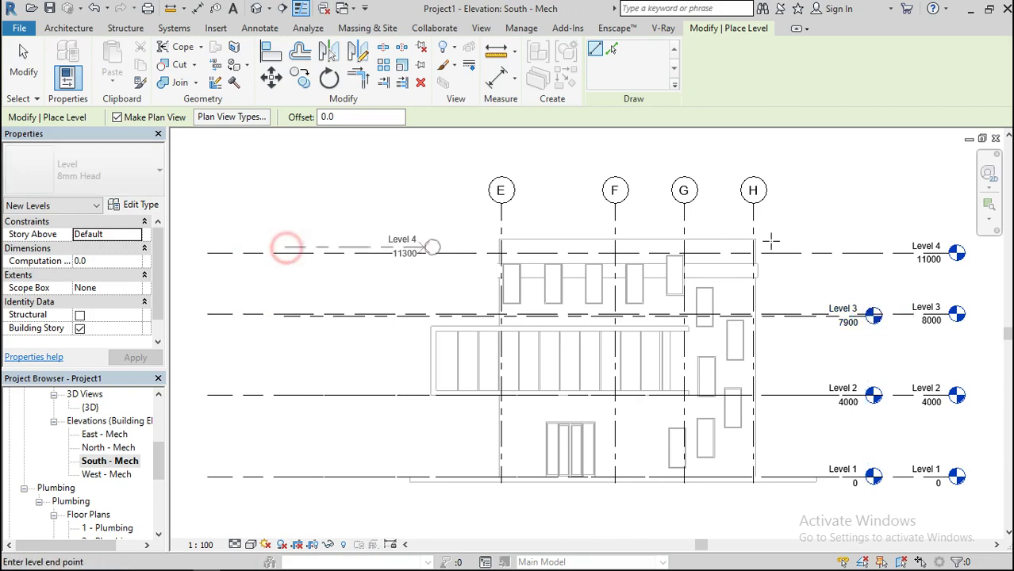
{"action": "left_click", "coordinate": [869, 232]}
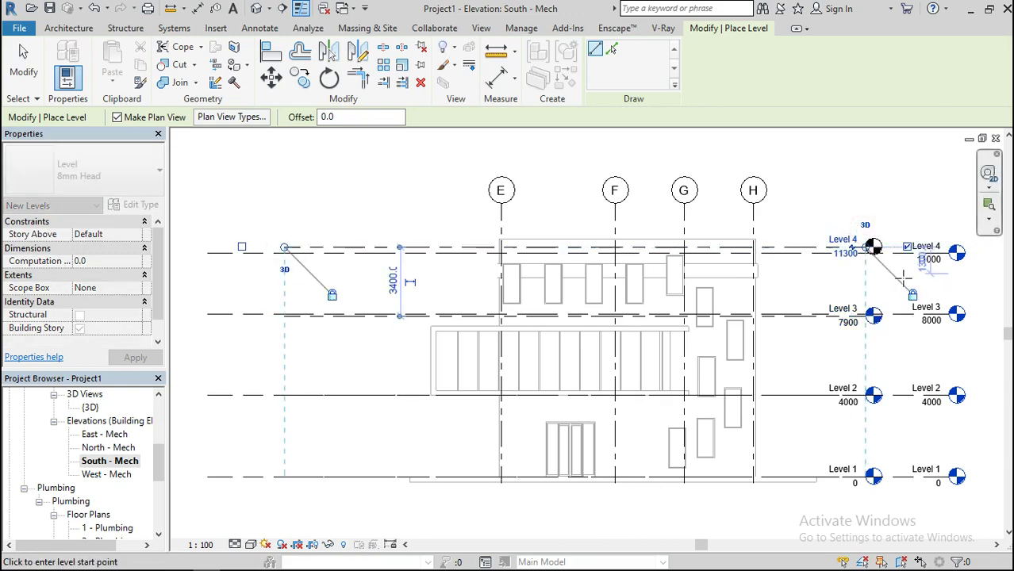
{"action": "key", "text": "Escape"}
{"action": "key", "text": "Escape"}
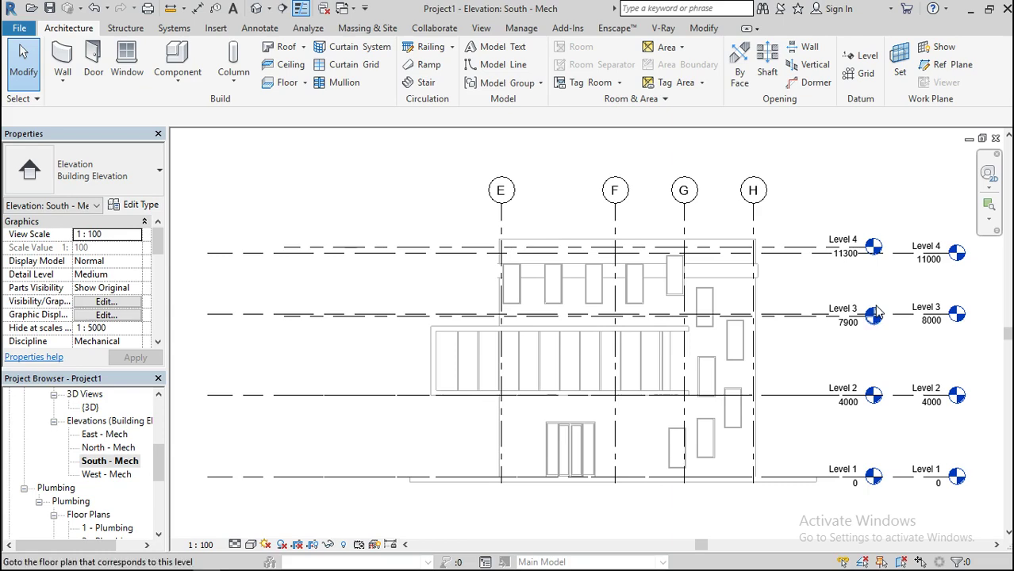
Step: Give Level 3 an elbowed head and change its elevation to 8000
{"action": "left_click", "coordinate": [850, 320]}
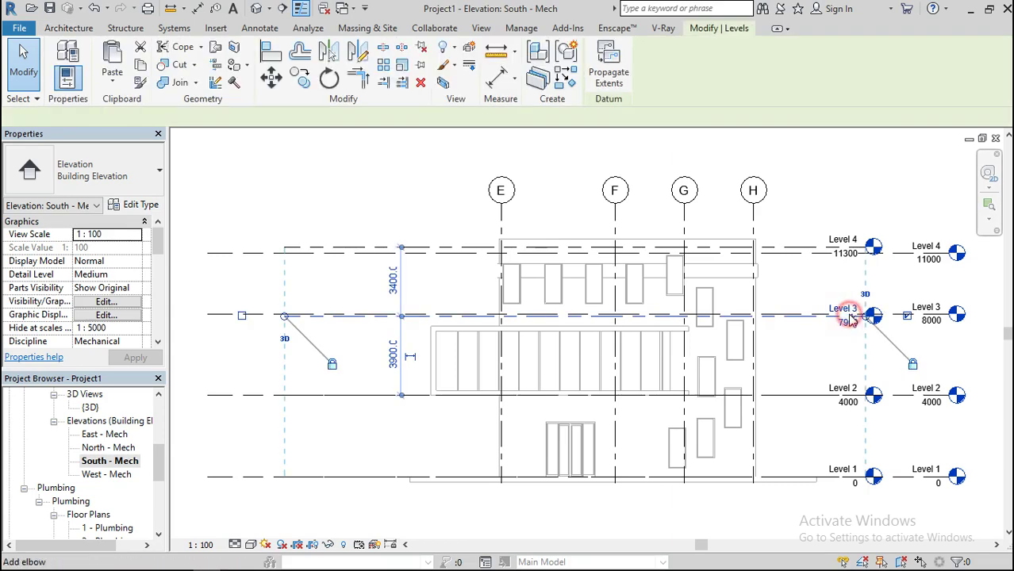
{"action": "left_click", "coordinate": [848, 324]}
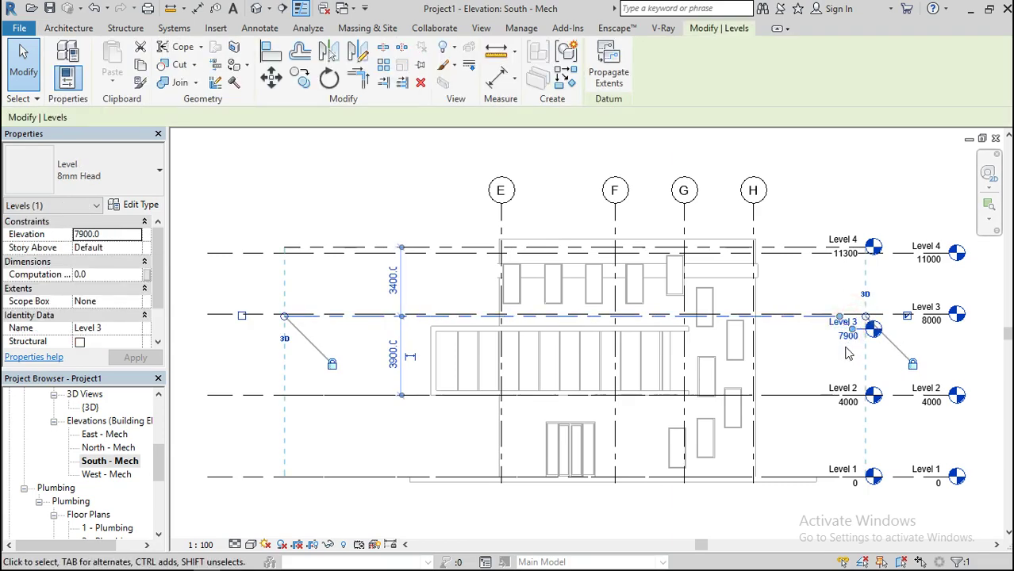
{"action": "left_click", "coordinate": [847, 342]}
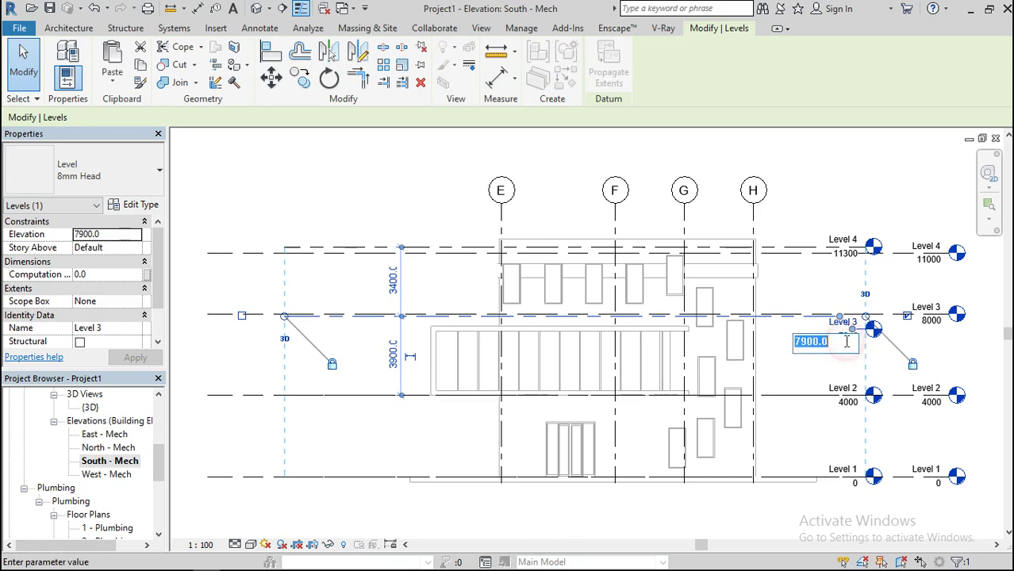
{"action": "type", "text": "8000"}
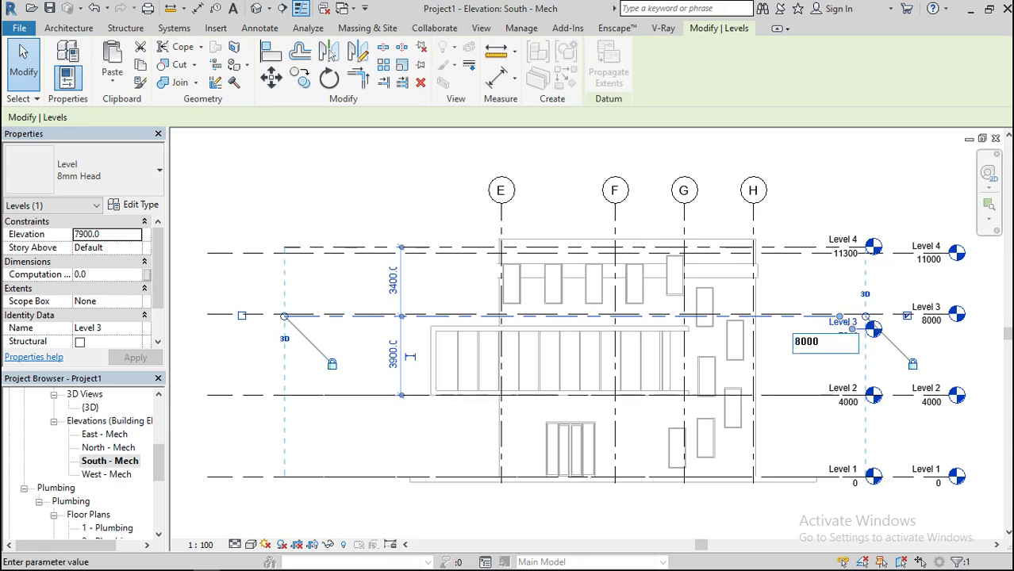
{"action": "key", "text": "Return"}
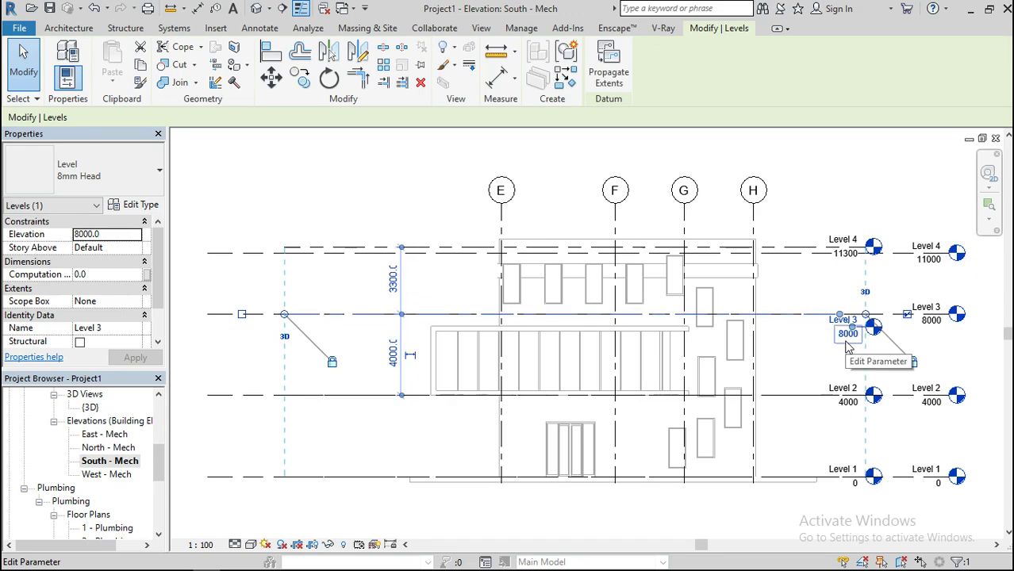
{"action": "left_click", "coordinate": [809, 383]}
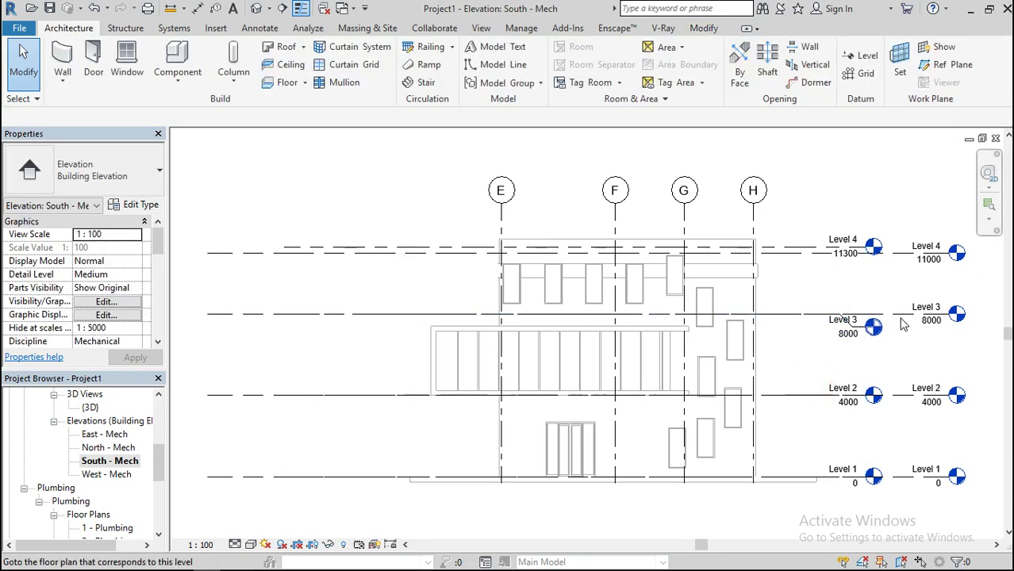
Step: Set Level 4's elevation to 11000 to match the linked model, then clear the selection
{"action": "scroll", "coordinate": [861, 318], "scroll_direction": "up", "scroll_amount": 3}
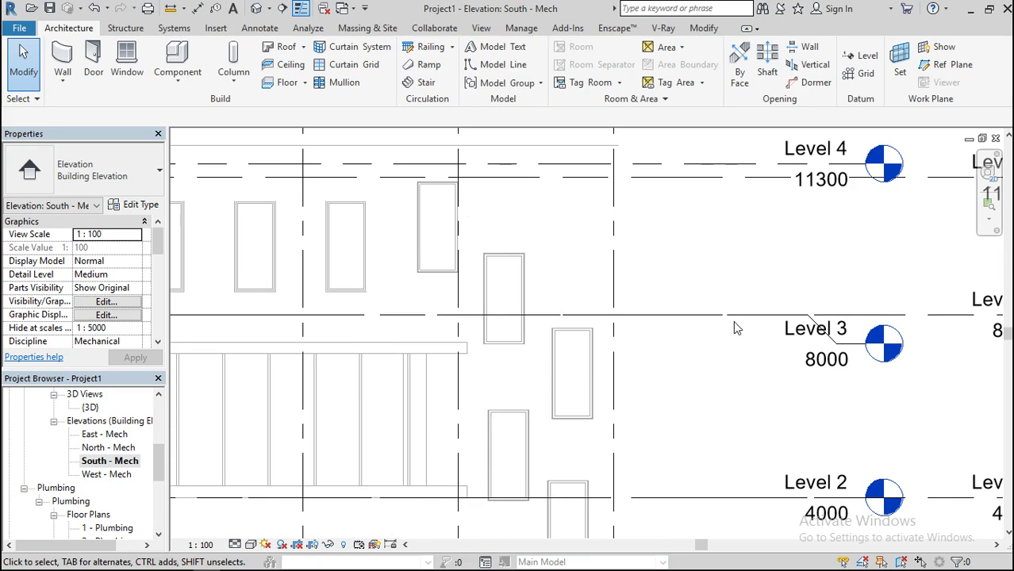
{"action": "scroll", "coordinate": [736, 328], "scroll_direction": "down", "scroll_amount": 2}
{"action": "left_click", "coordinate": [781, 229]}
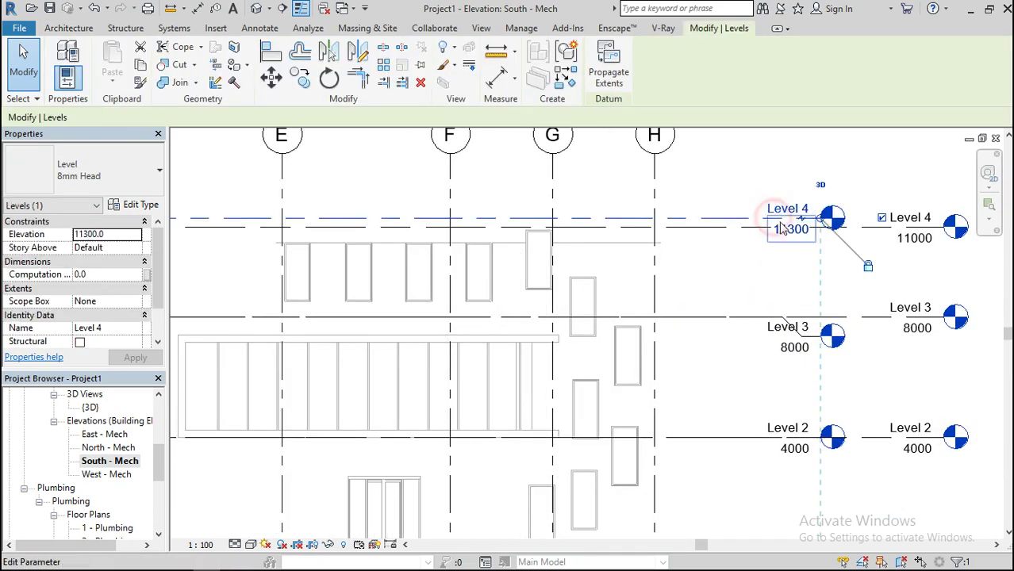
{"action": "left_click", "coordinate": [783, 229]}
{"action": "type", "text": "11000"}
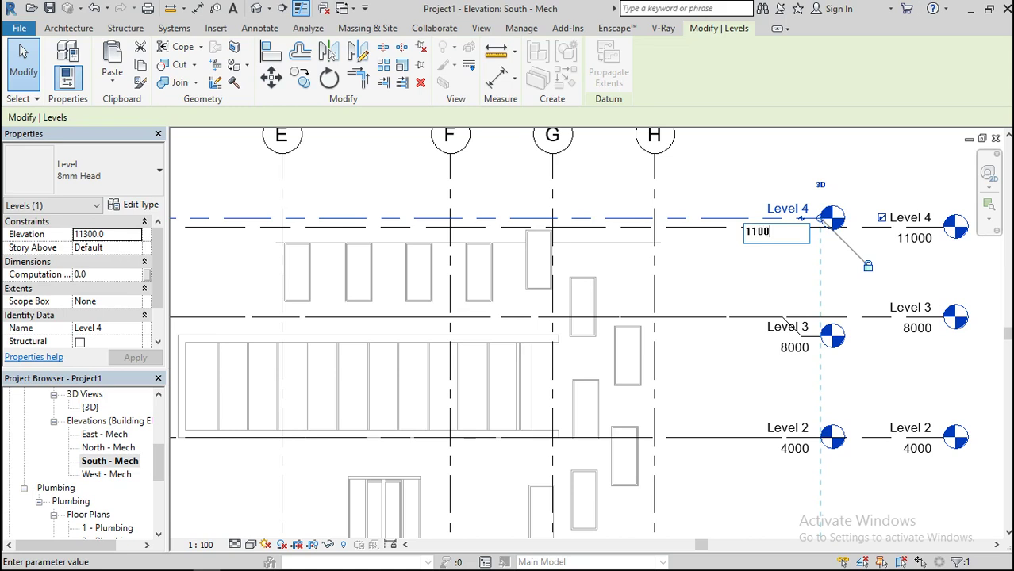
{"action": "key", "text": "Return"}
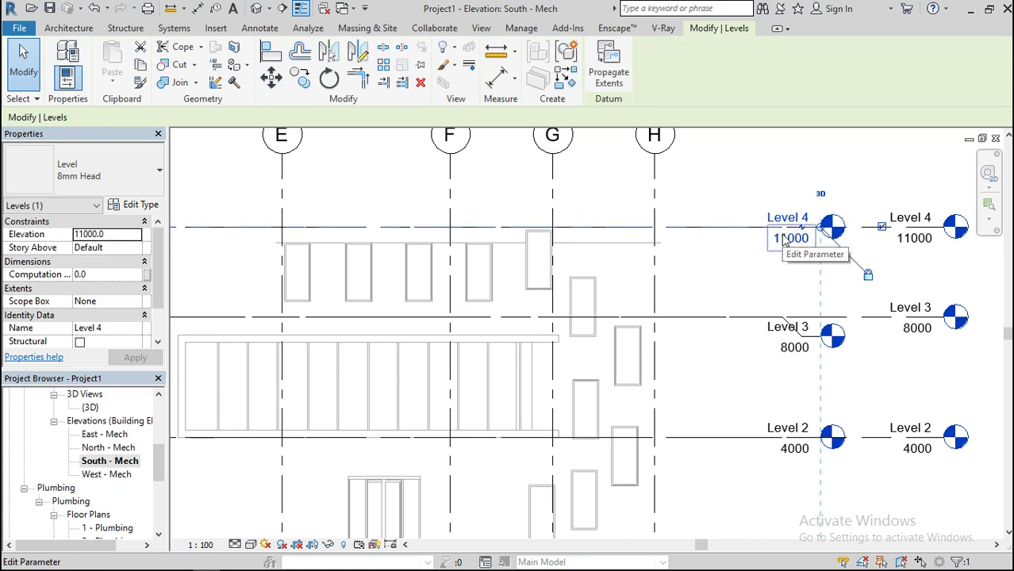
{"action": "scroll", "coordinate": [690, 263], "scroll_direction": "down", "scroll_amount": 1}
{"action": "scroll", "coordinate": [690, 263], "scroll_direction": "down", "scroll_amount": 2}
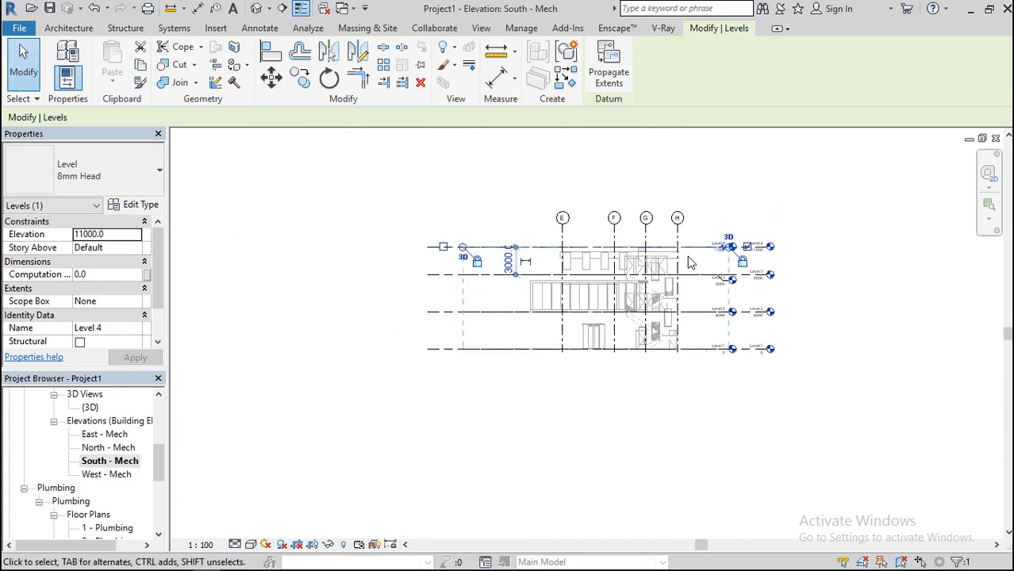
{"action": "key", "text": "Escape"}
{"action": "left_click", "coordinate": [158, 396]}
{"action": "left_click", "coordinate": [157, 396]}
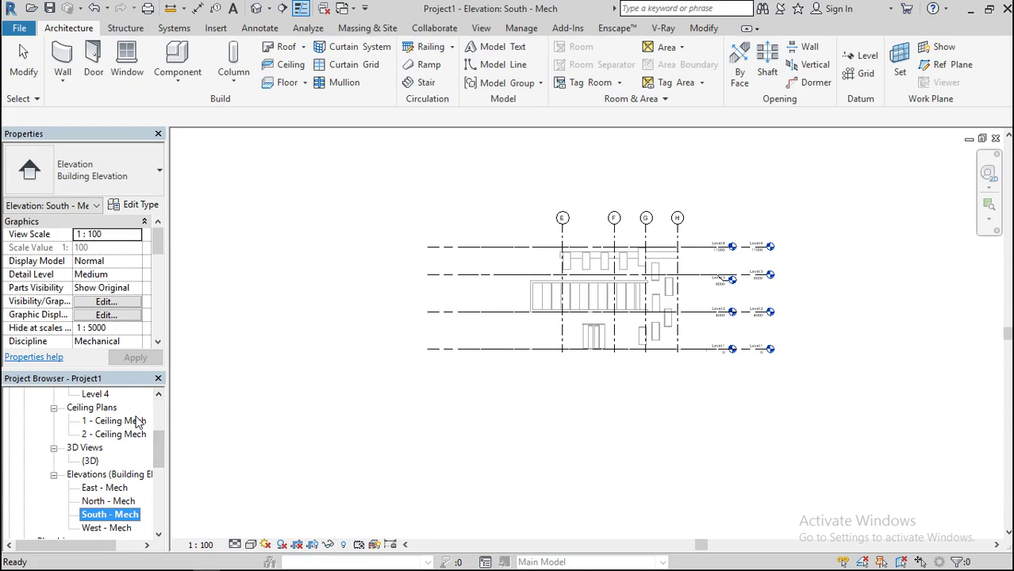
Step: Open the 1 - Ceiling Mech plan and display it in Wireframe
{"action": "double_click", "coordinate": [135, 422]}
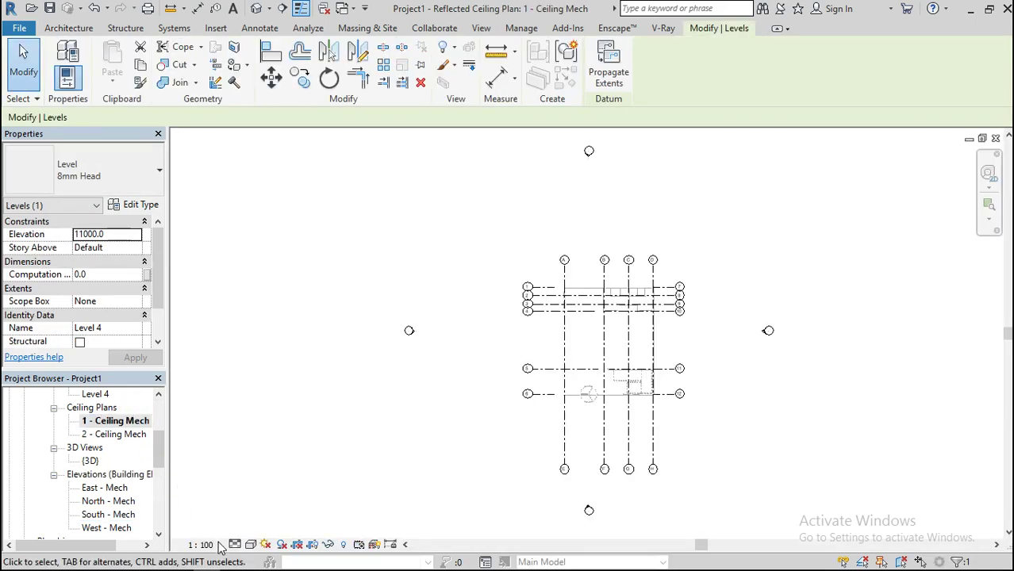
{"action": "left_click", "coordinate": [250, 544]}
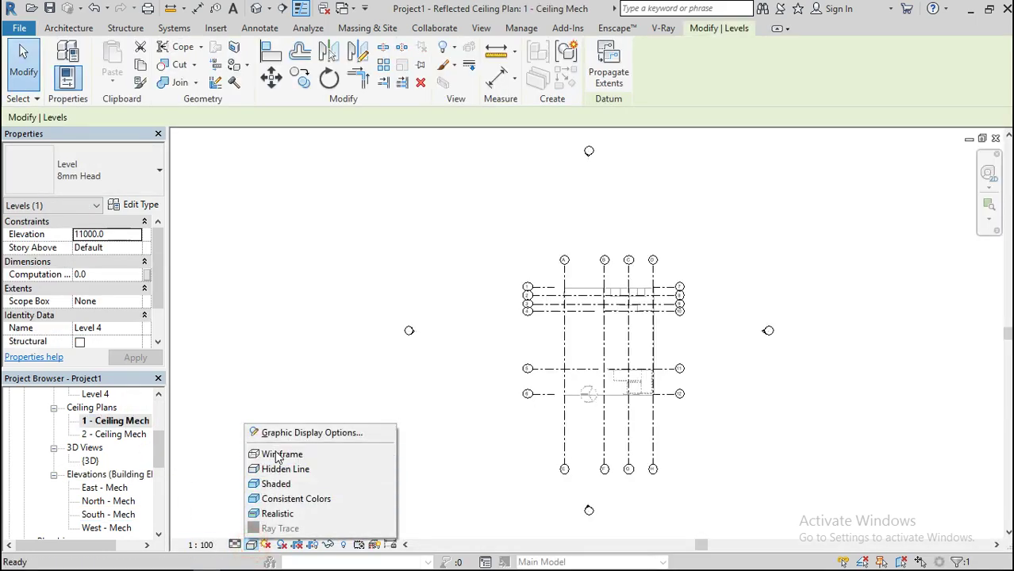
{"action": "left_click", "coordinate": [273, 454]}
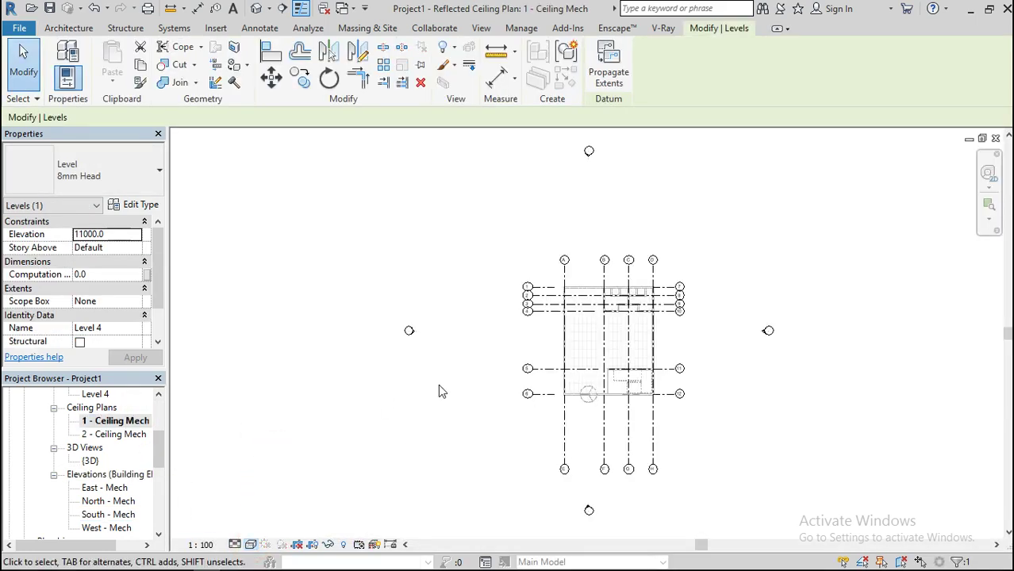
Step: Open the 2 - Ceiling Mech plan and display it in Wireframe
{"action": "double_click", "coordinate": [126, 436]}
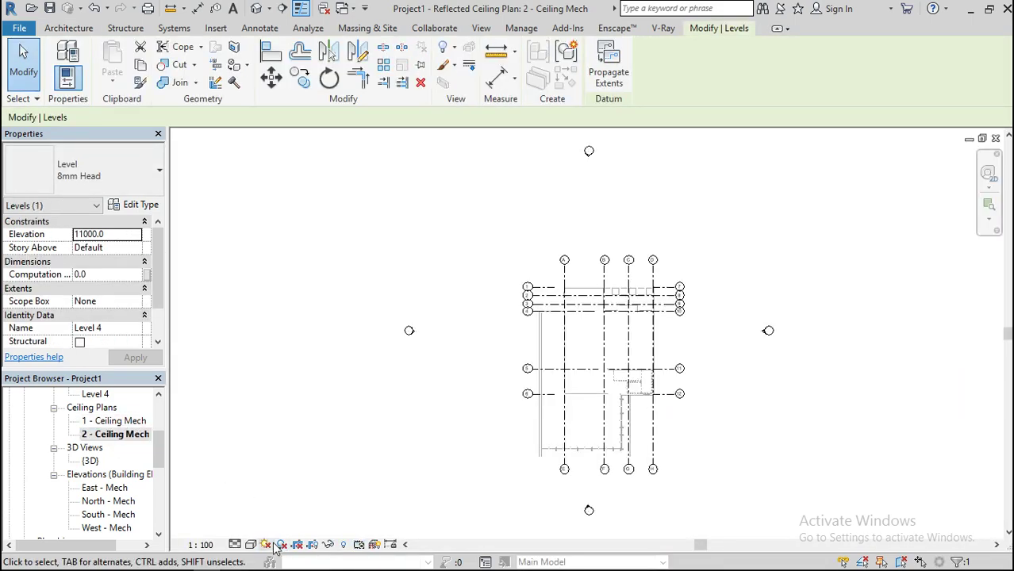
{"action": "left_click", "coordinate": [251, 544]}
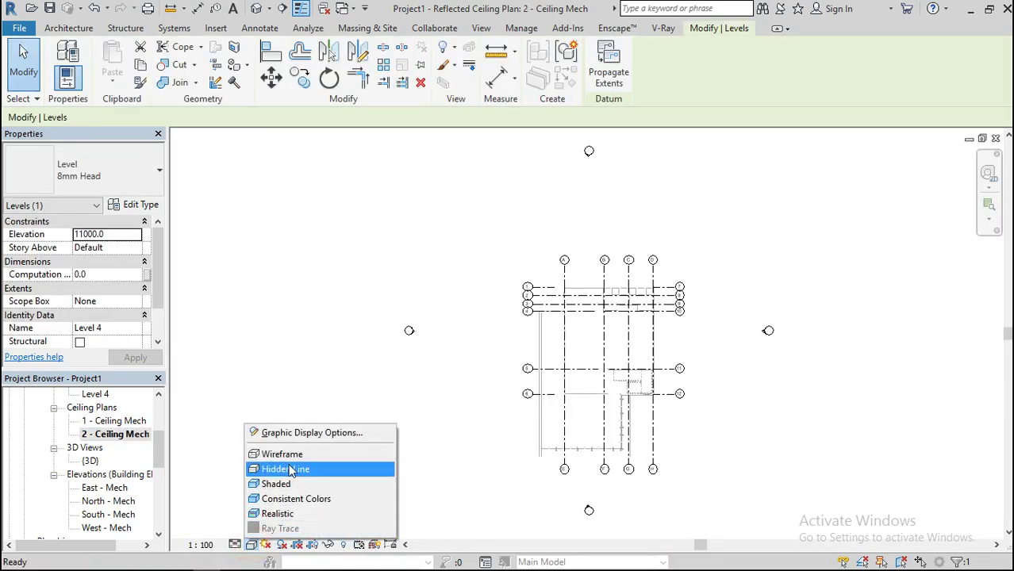
{"action": "left_click", "coordinate": [290, 454]}
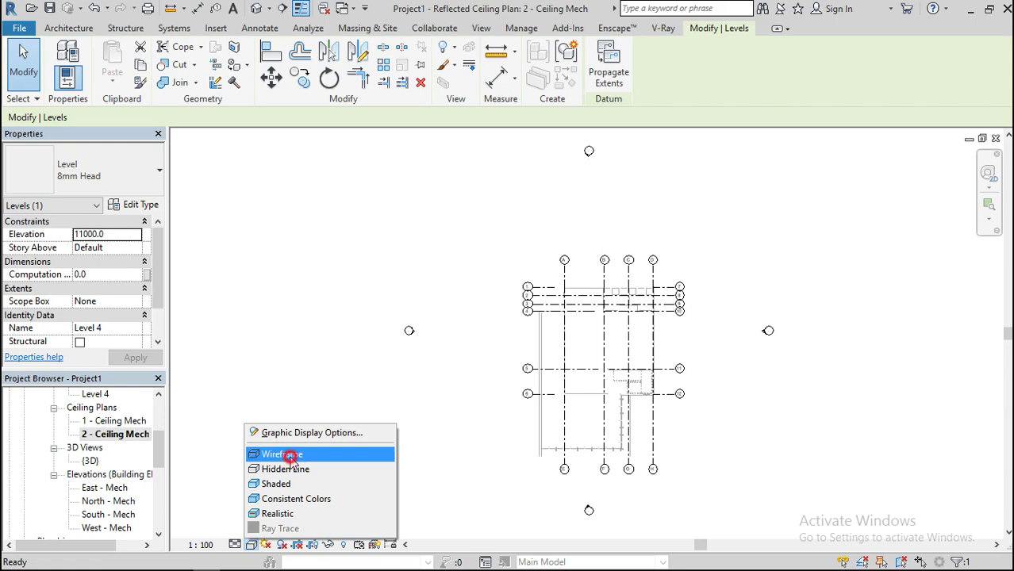
{"action": "left_click", "coordinate": [159, 407]}
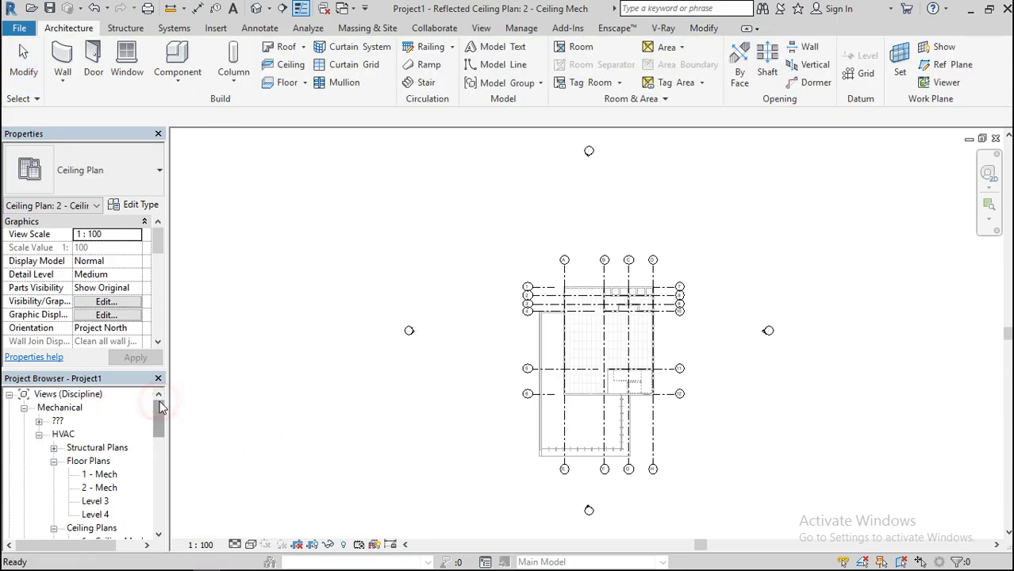
Step: Open the Level 3 ceiling plan, switch it to Wireframe and zoom around it
{"action": "double_click", "coordinate": [58, 421]}
{"action": "double_click", "coordinate": [98, 435]}
{"action": "double_click", "coordinate": [96, 447]}
{"action": "left_click", "coordinate": [251, 545]}
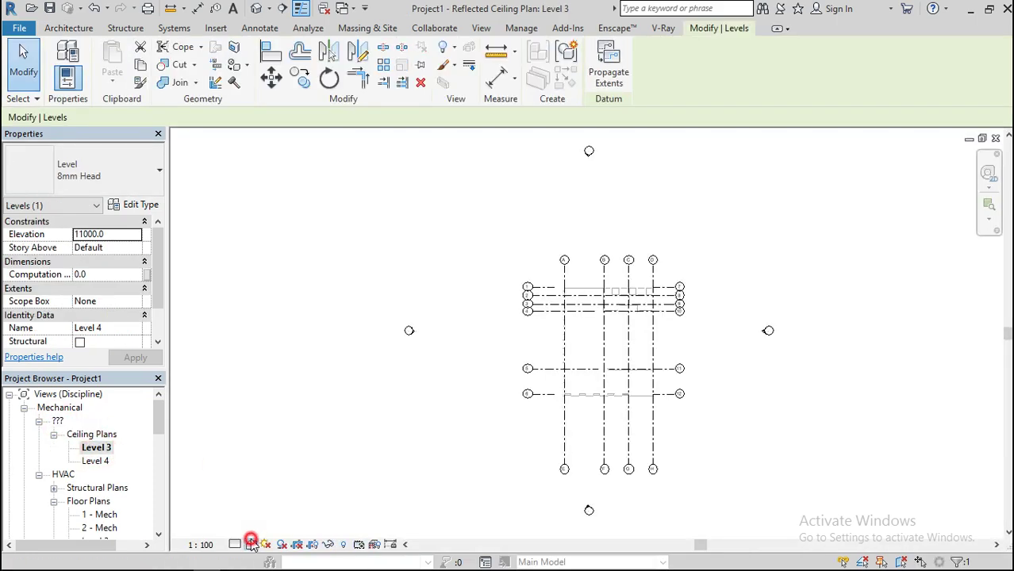
{"action": "left_click", "coordinate": [279, 455]}
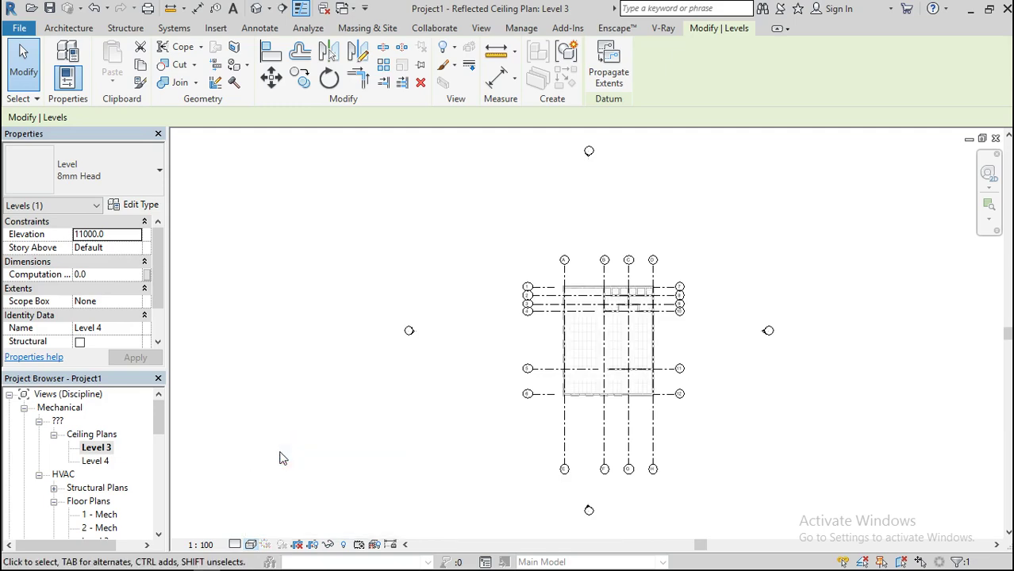
{"action": "scroll", "coordinate": [625, 365], "scroll_direction": "up", "scroll_amount": 5}
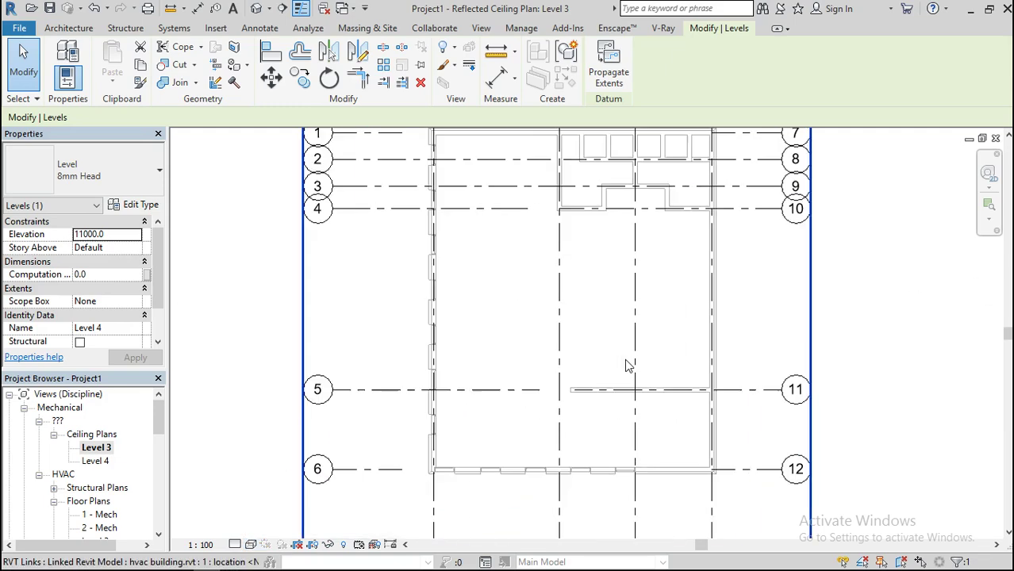
{"action": "scroll", "coordinate": [625, 365], "scroll_direction": "up", "scroll_amount": 1}
{"action": "scroll", "coordinate": [516, 407], "scroll_direction": "down", "scroll_amount": 1}
{"action": "scroll", "coordinate": [531, 427], "scroll_direction": "down", "scroll_amount": 1}
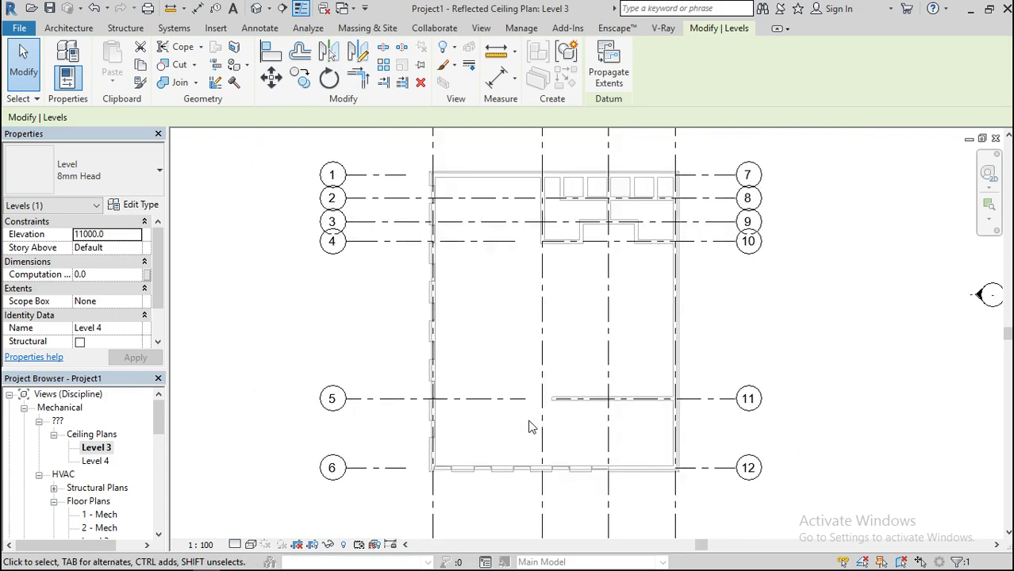
{"action": "scroll", "coordinate": [532, 427], "scroll_direction": "down", "scroll_amount": 1}
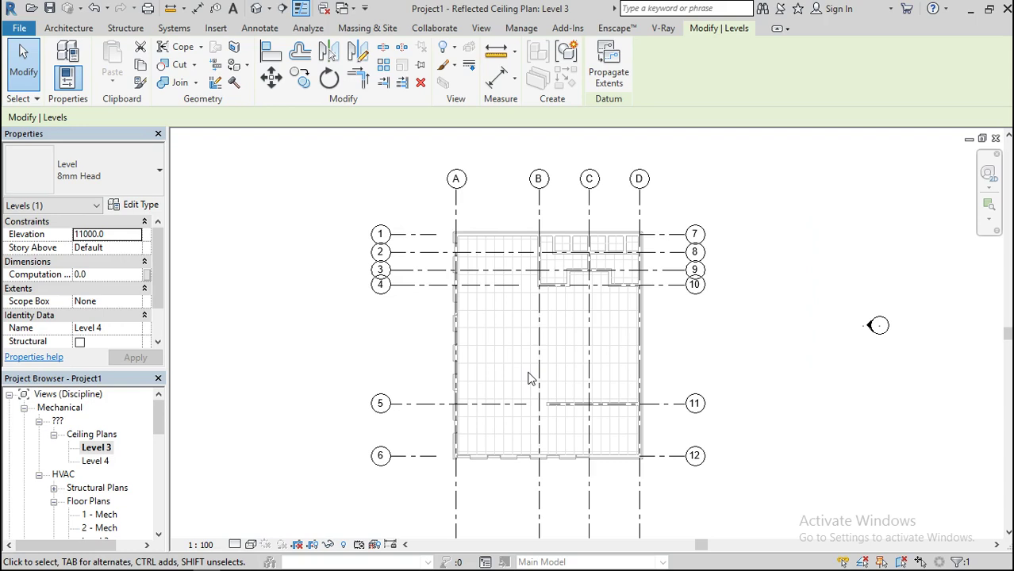
Step: Start an Air Terminal as M_Supply Diffuser 600 x 600 and enter an Offset of 3000
{"action": "left_click", "coordinate": [119, 29]}
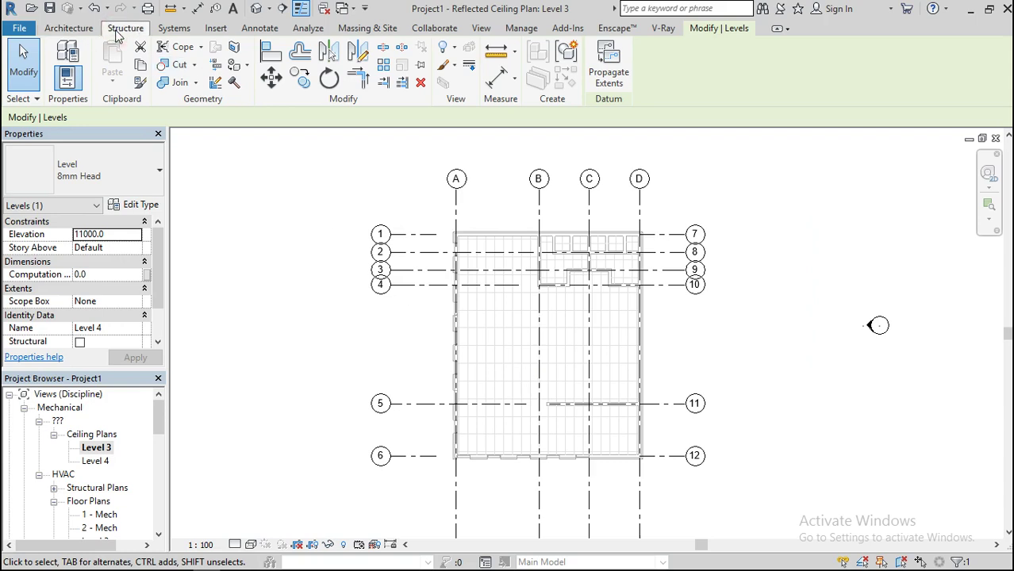
{"action": "left_click", "coordinate": [168, 33]}
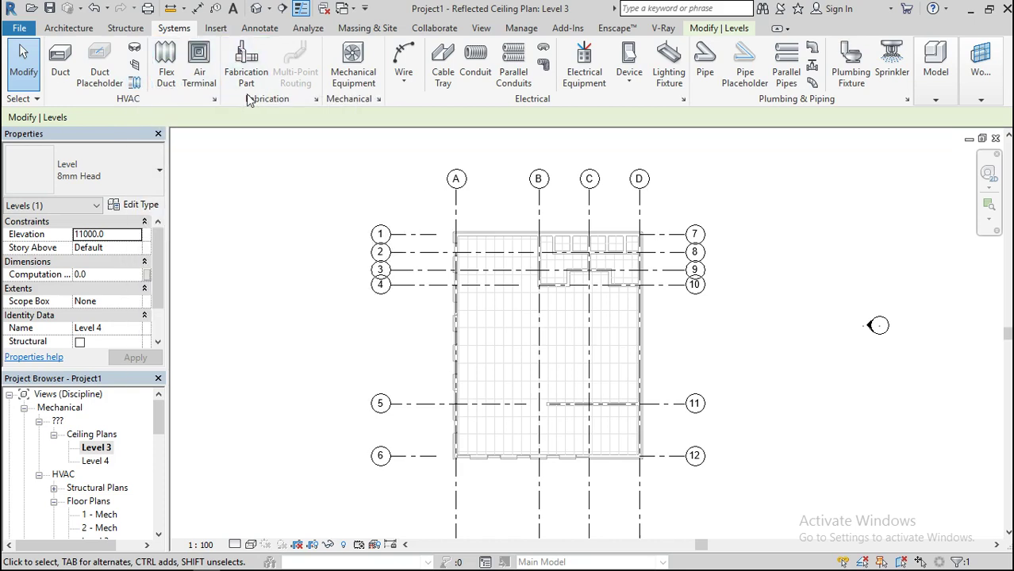
{"action": "left_click", "coordinate": [199, 54]}
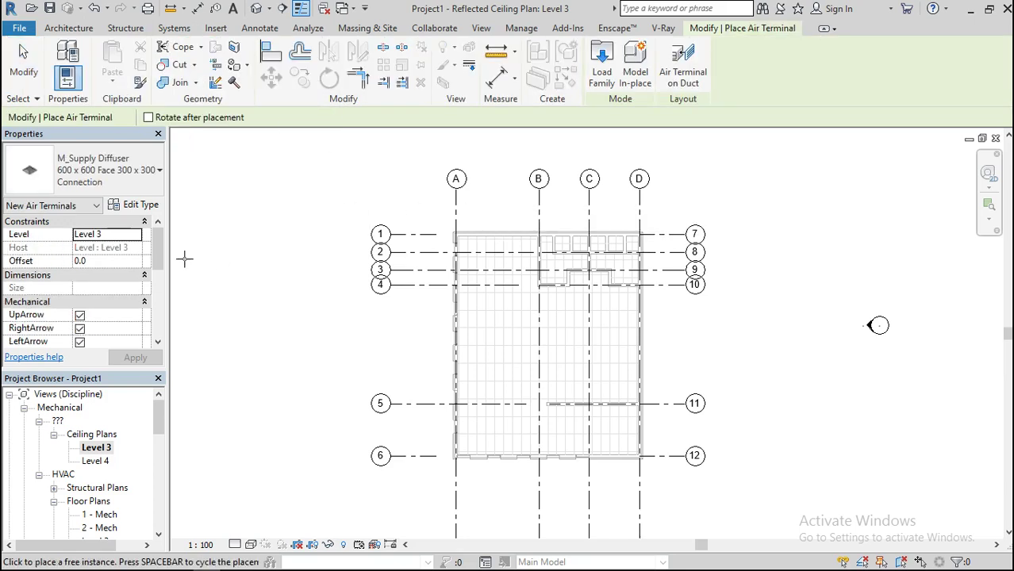
{"action": "left_click", "coordinate": [133, 183]}
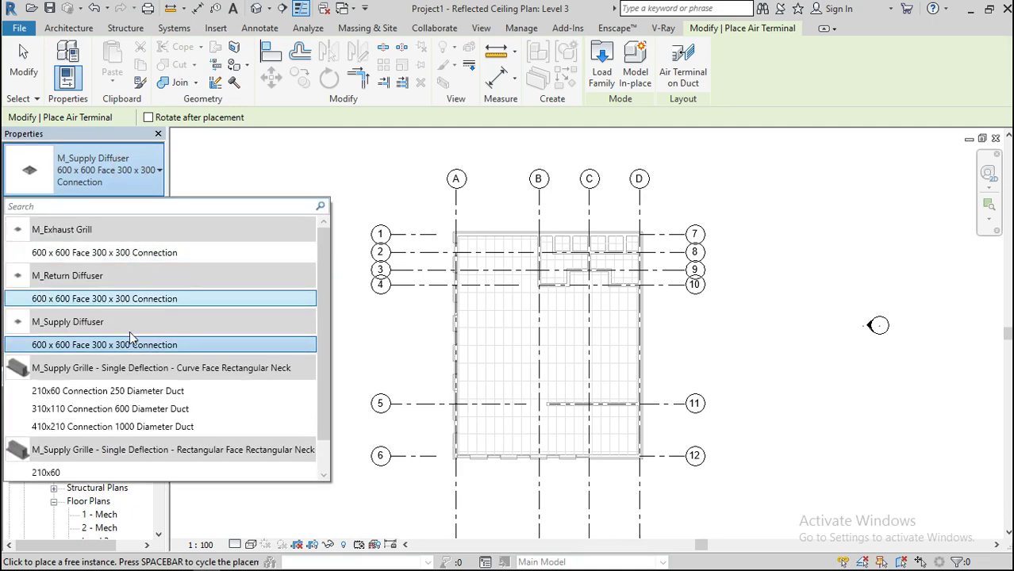
{"action": "scroll", "coordinate": [131, 338], "scroll_direction": "down", "scroll_amount": 2}
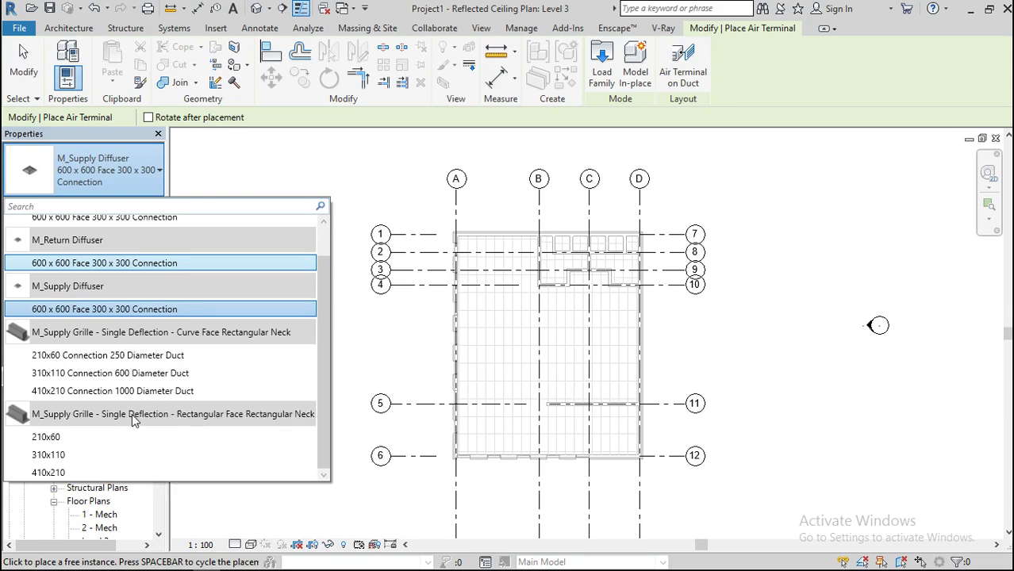
{"action": "scroll", "coordinate": [145, 322], "scroll_direction": "up", "scroll_amount": 2}
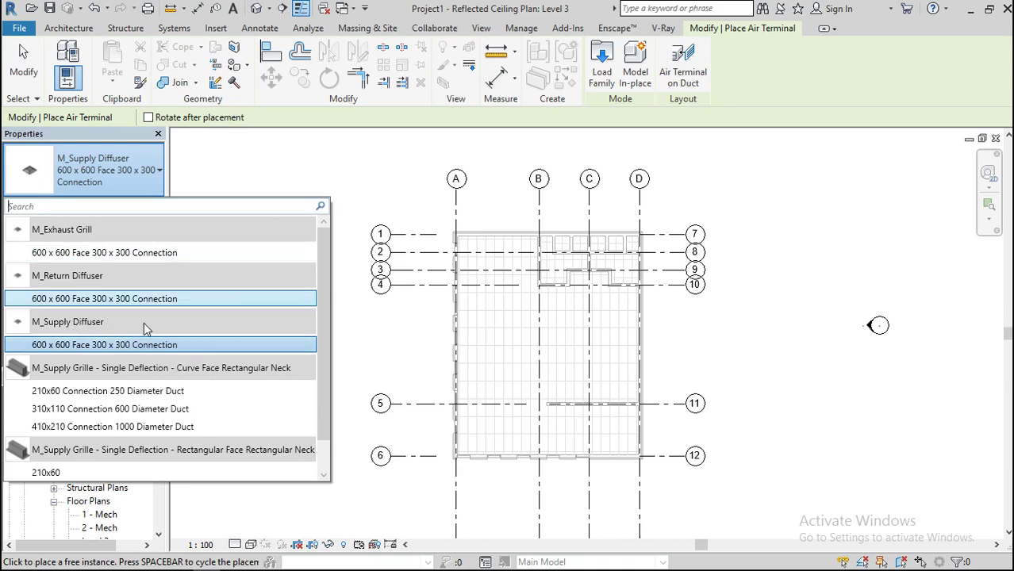
{"action": "left_click", "coordinate": [93, 185]}
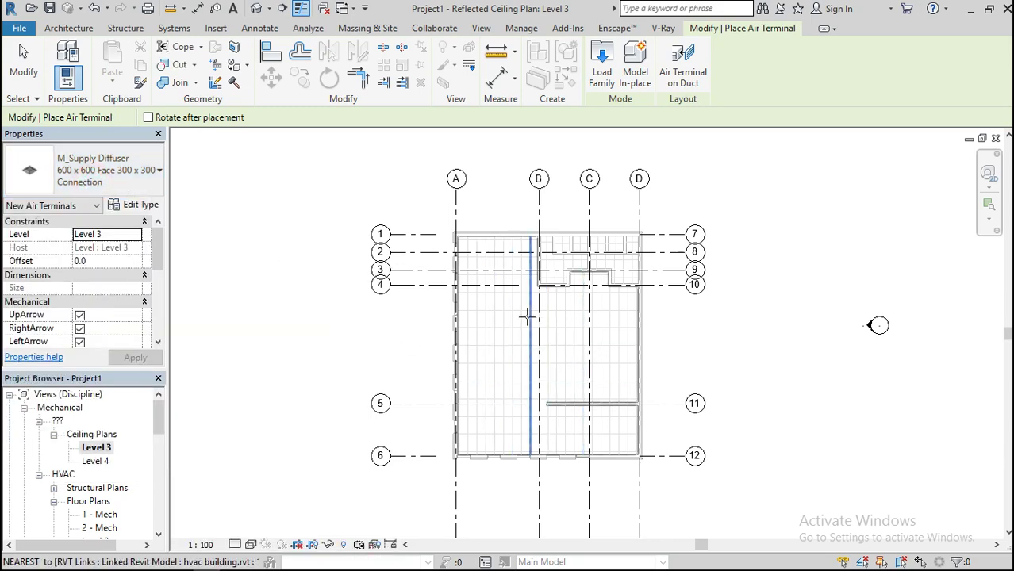
{"action": "scroll", "coordinate": [528, 317], "scroll_direction": "up", "scroll_amount": 5}
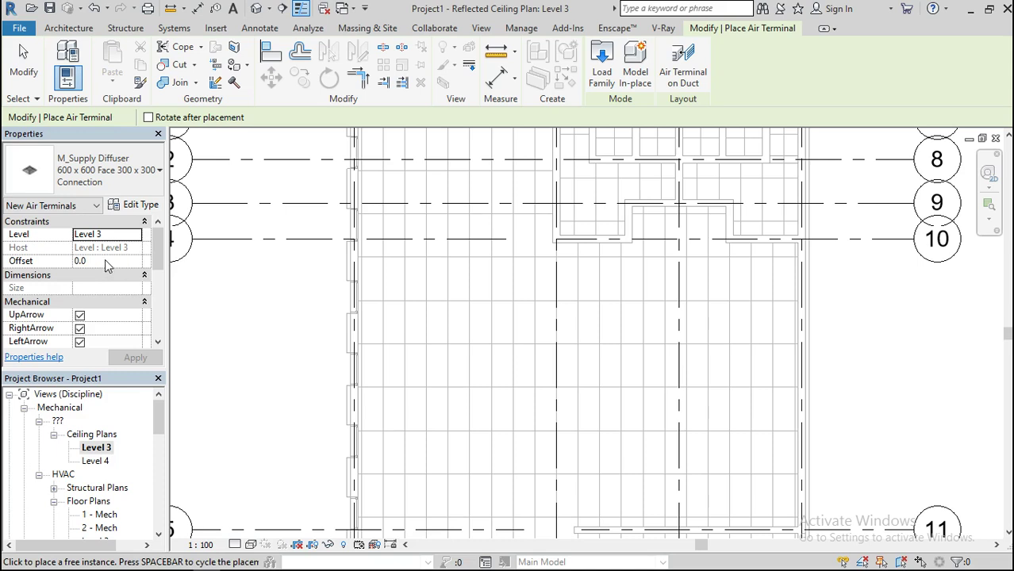
{"action": "left_click", "coordinate": [107, 261]}
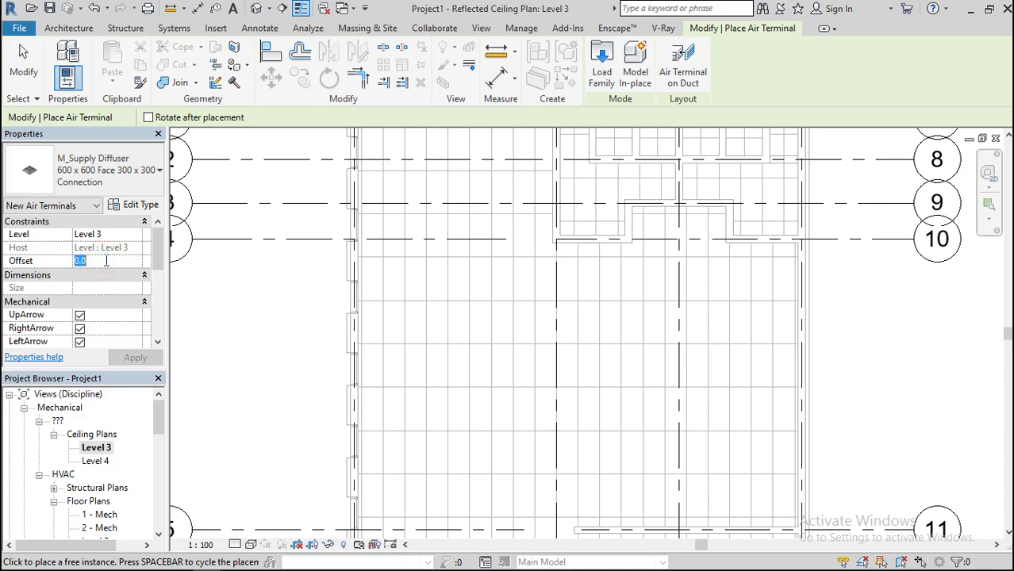
{"action": "type", "text": "3"}
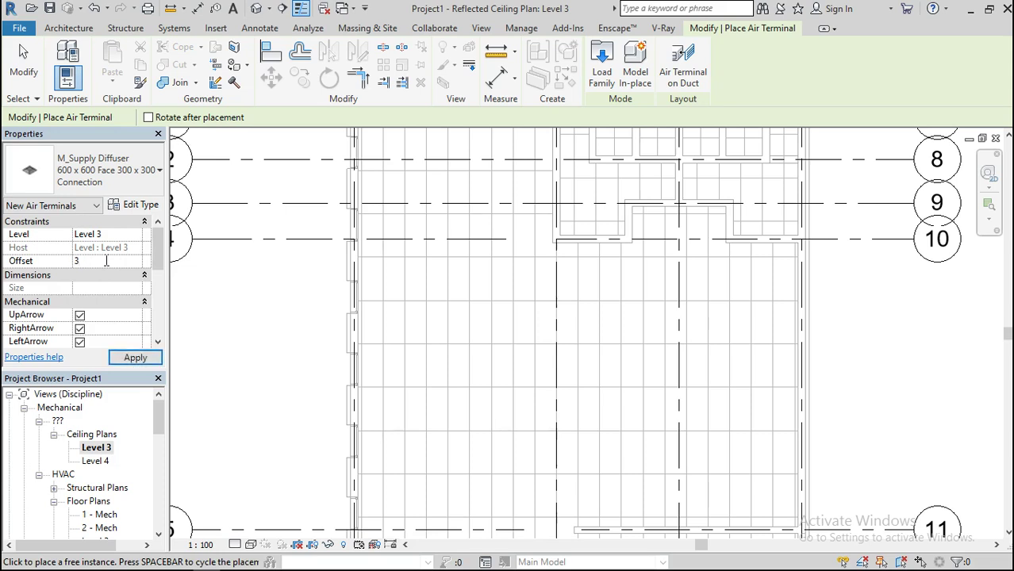
{"action": "type", "text": "000"}
Step: Apply the 3000.0 offset, then zoom around the Level 3 ceiling plan for a placement spot
{"action": "left_click", "coordinate": [135, 358]}
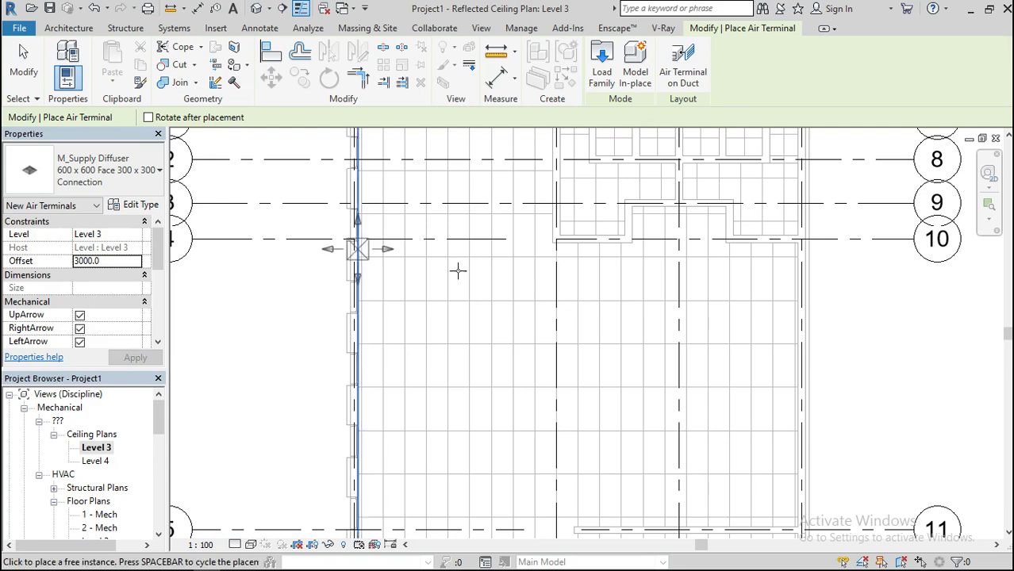
{"action": "scroll", "coordinate": [486, 342], "scroll_direction": "down", "scroll_amount": 3}
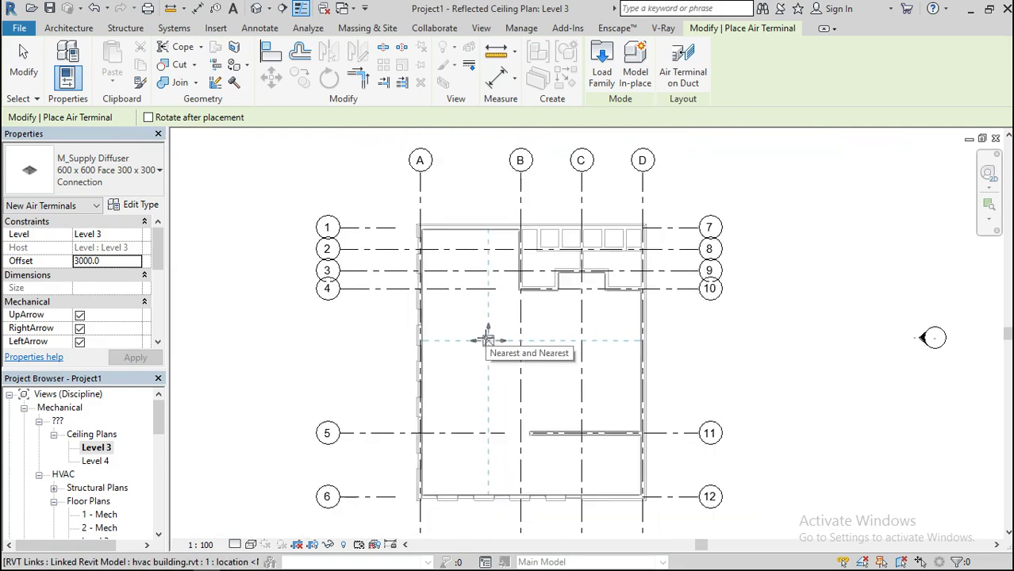
{"action": "scroll", "coordinate": [529, 412], "scroll_direction": "up", "scroll_amount": 2}
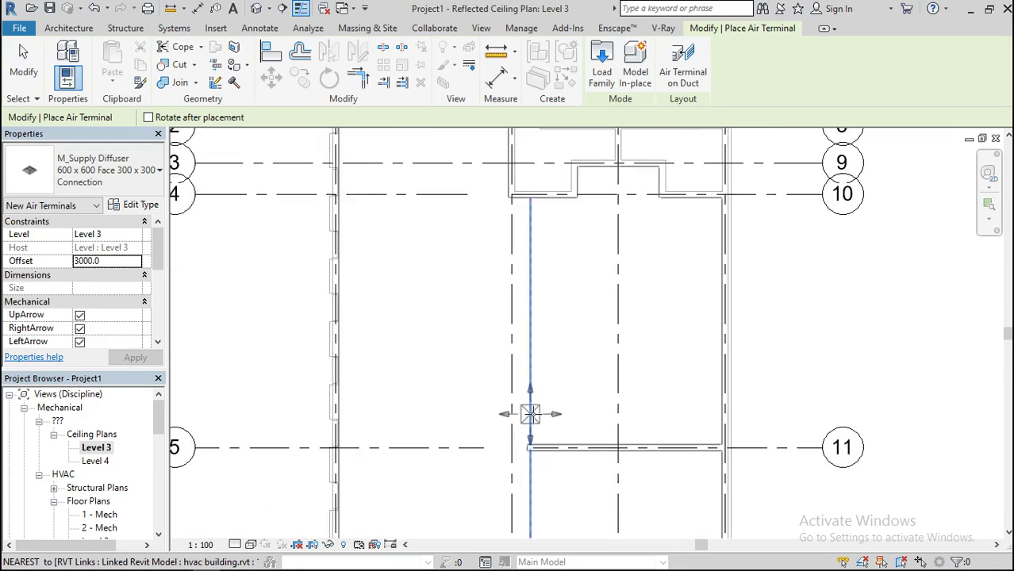
{"action": "scroll", "coordinate": [414, 427], "scroll_direction": "down", "scroll_amount": 1}
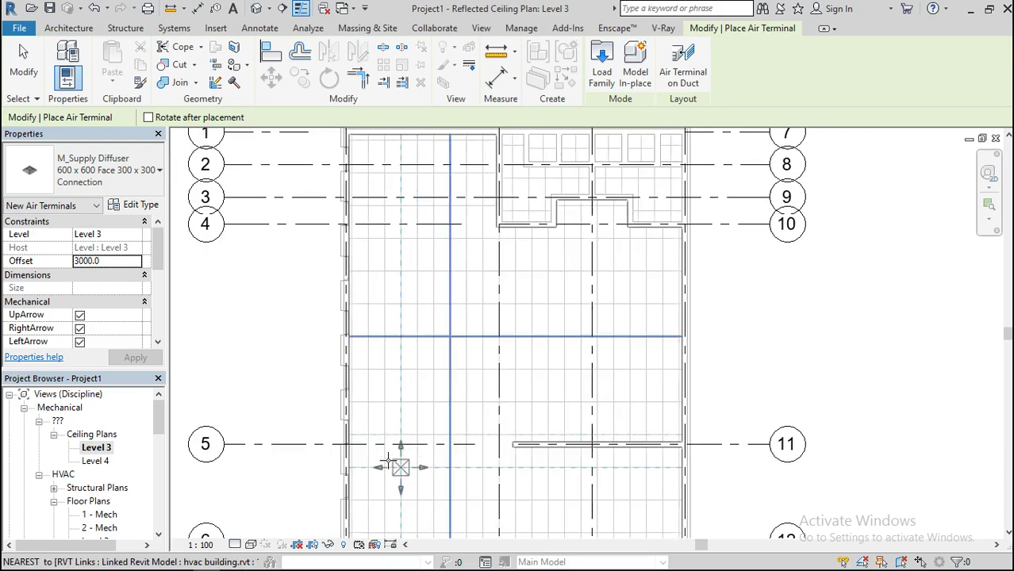
{"action": "scroll", "coordinate": [384, 460], "scroll_direction": "up", "scroll_amount": 3}
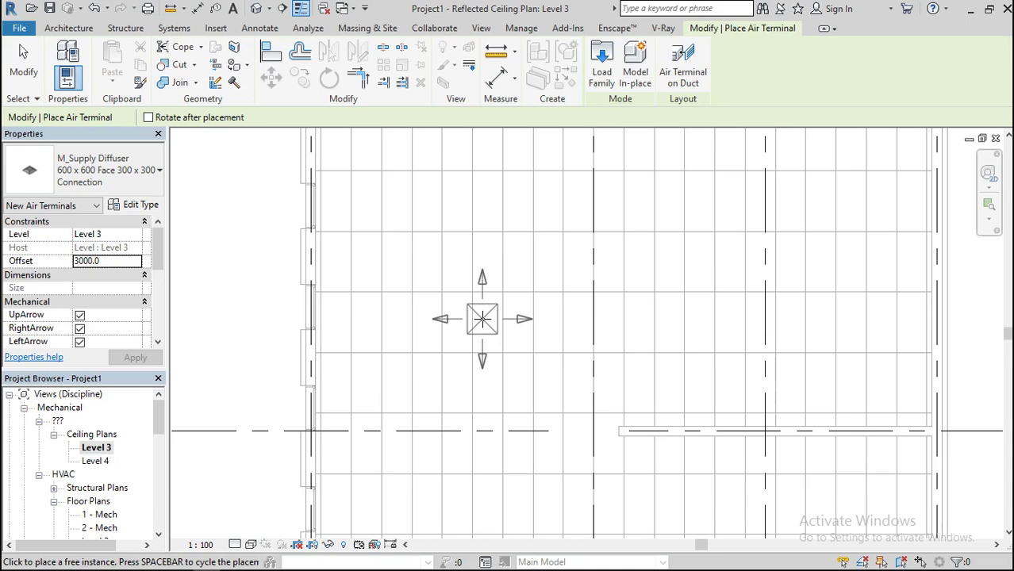
{"action": "scroll", "coordinate": [542, 274], "scroll_direction": "down", "scroll_amount": 2}
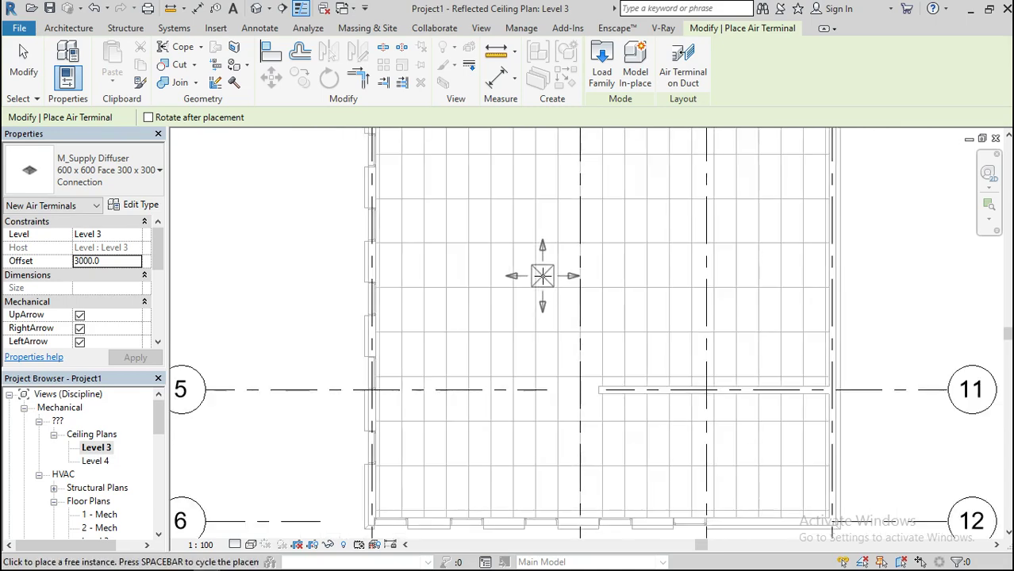
{"action": "scroll", "coordinate": [543, 275], "scroll_direction": "down", "scroll_amount": 1}
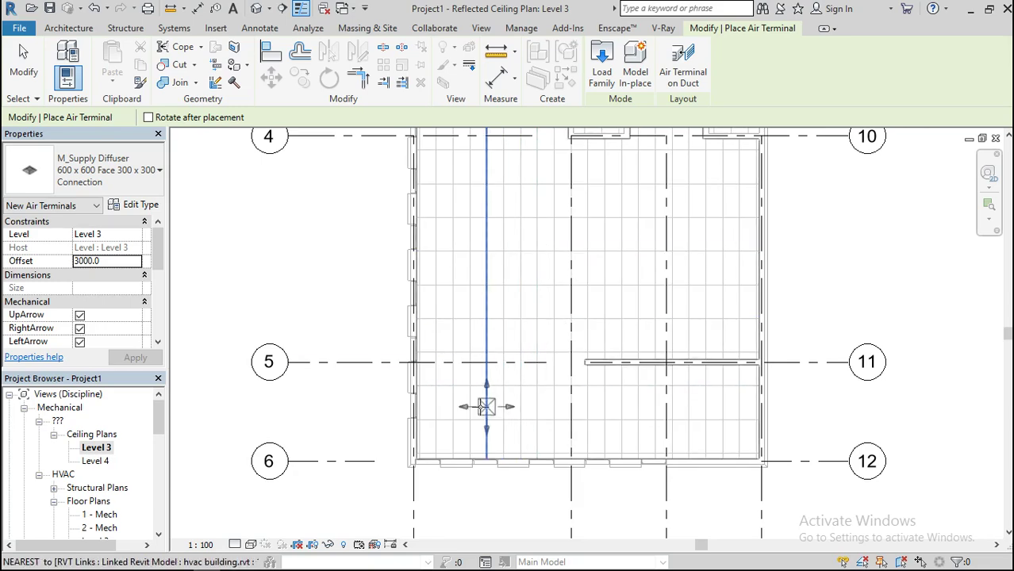
{"action": "scroll", "coordinate": [486, 406], "scroll_direction": "up", "scroll_amount": 4}
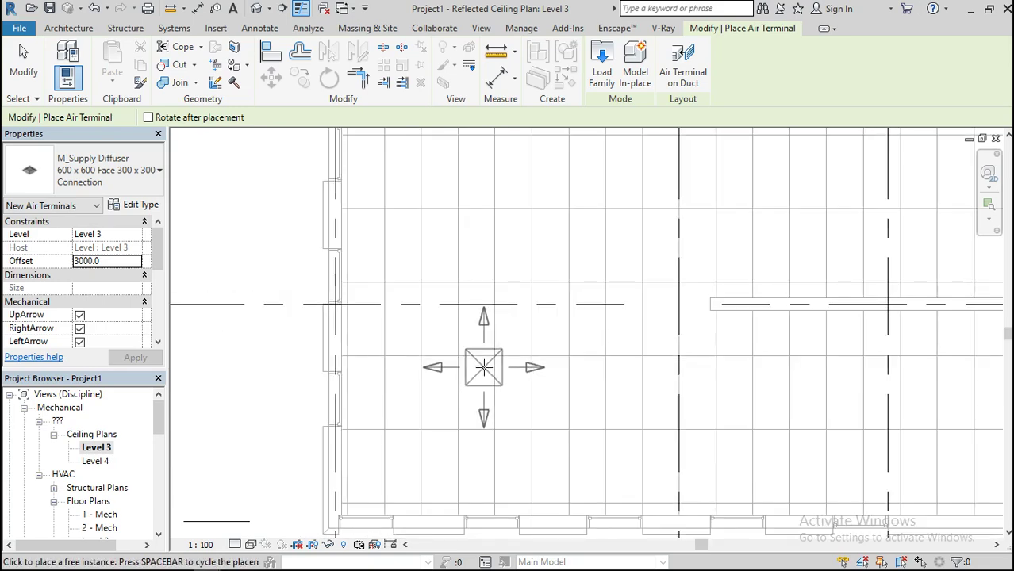
{"action": "scroll", "coordinate": [484, 366], "scroll_direction": "down", "scroll_amount": 1}
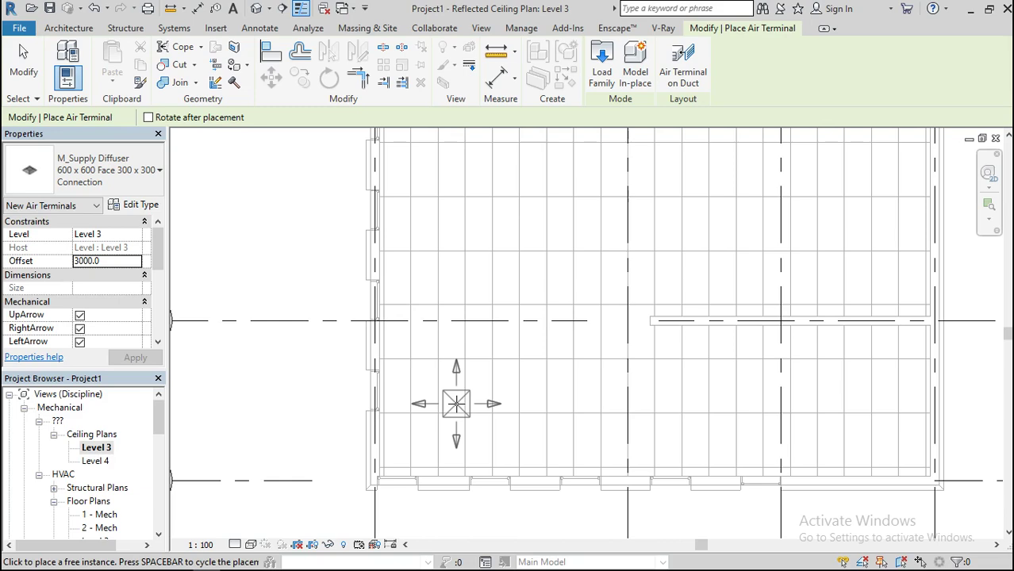
{"action": "scroll", "coordinate": [456, 404], "scroll_direction": "up", "scroll_amount": 3}
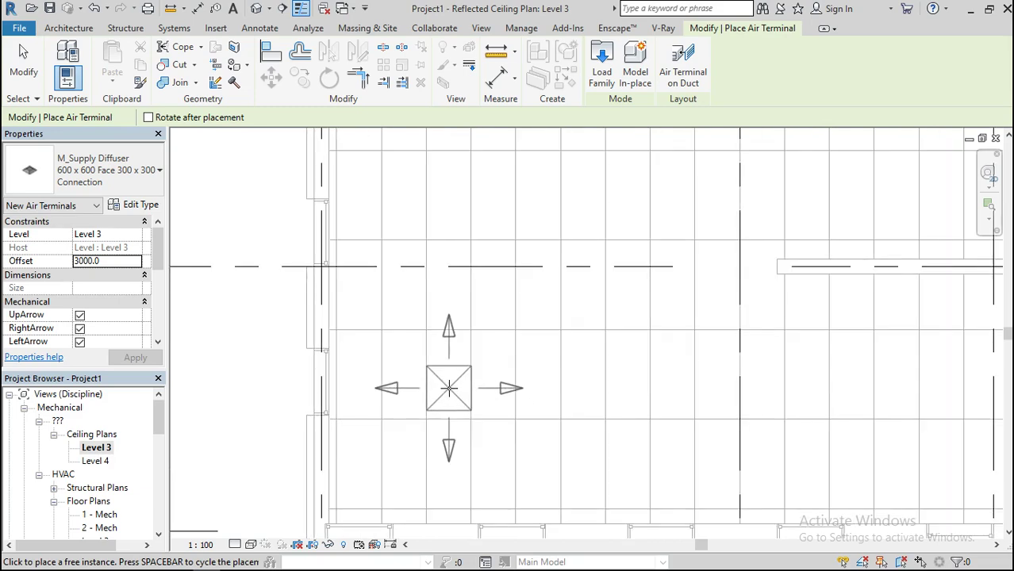
Step: Place four M_Supply Diffusers: two in the bottom row and two in the middle row
{"action": "left_click", "coordinate": [449, 387]}
{"action": "scroll", "coordinate": [469, 352], "scroll_direction": "down", "scroll_amount": 2}
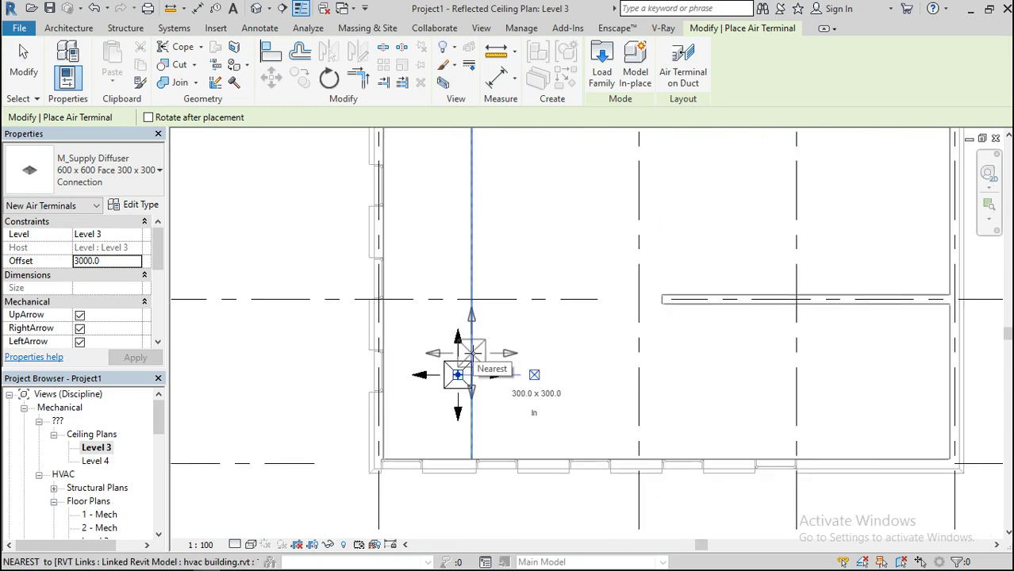
{"action": "scroll", "coordinate": [471, 352], "scroll_direction": "down", "scroll_amount": 1}
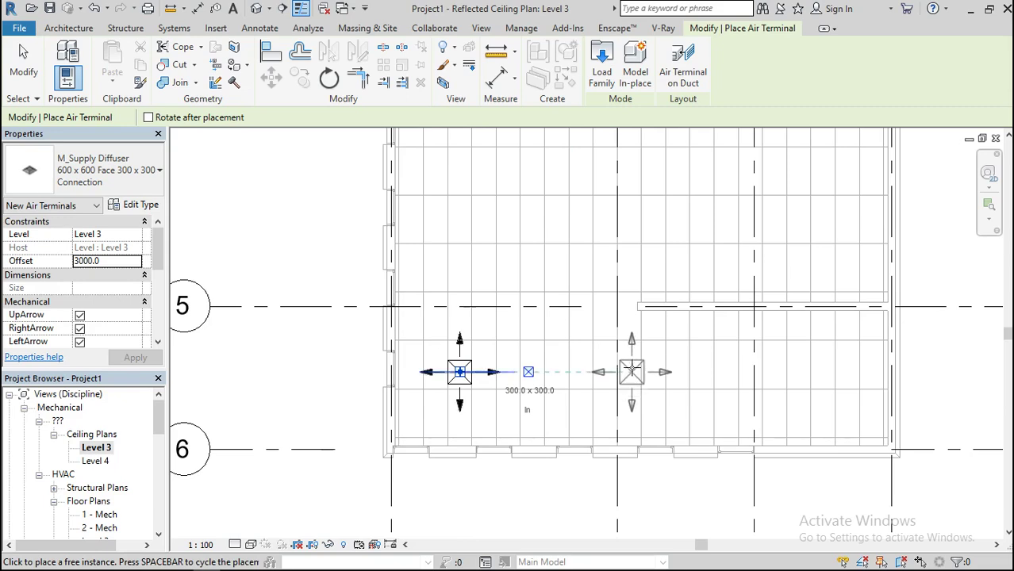
{"action": "left_click", "coordinate": [632, 372]}
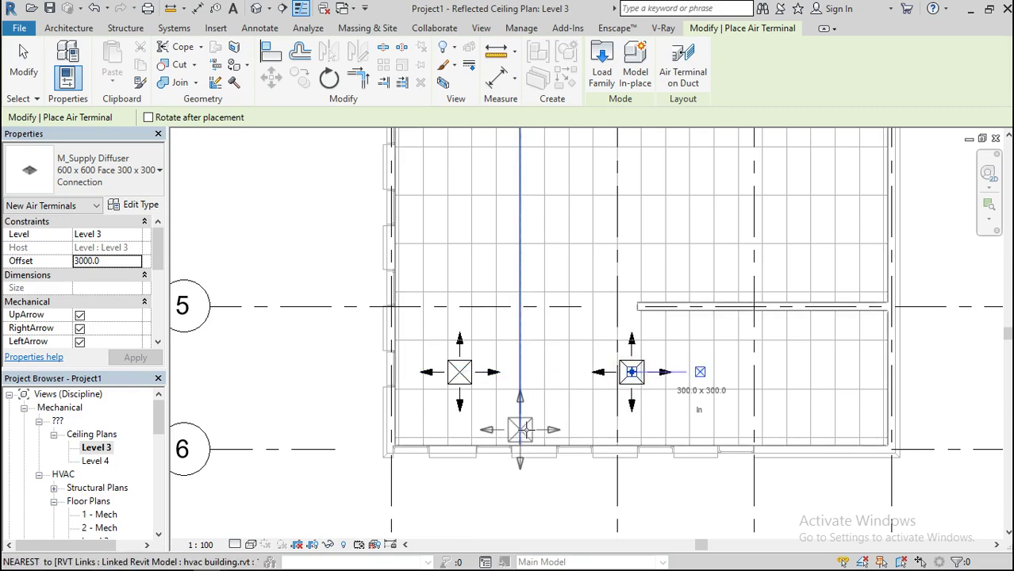
{"action": "scroll", "coordinate": [519, 429], "scroll_direction": "down", "scroll_amount": 3}
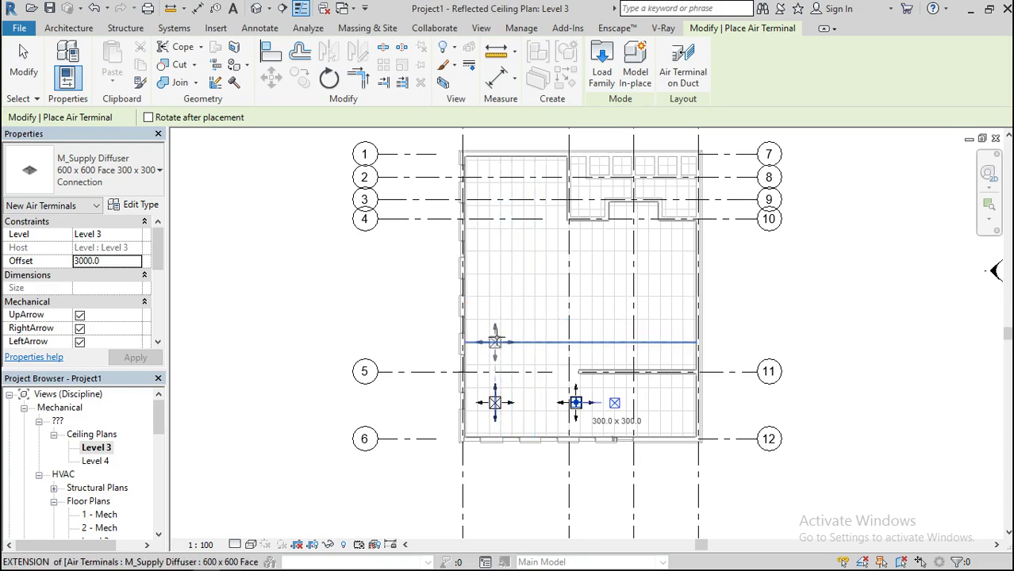
{"action": "left_click", "coordinate": [493, 317]}
{"action": "scroll", "coordinate": [568, 318], "scroll_direction": "up", "scroll_amount": 2}
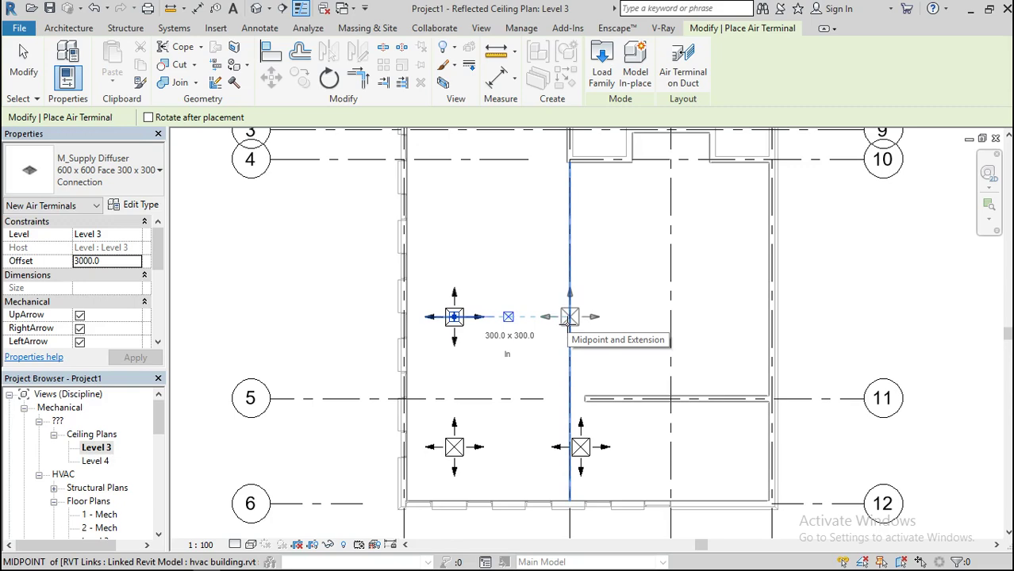
{"action": "left_click", "coordinate": [580, 317]}
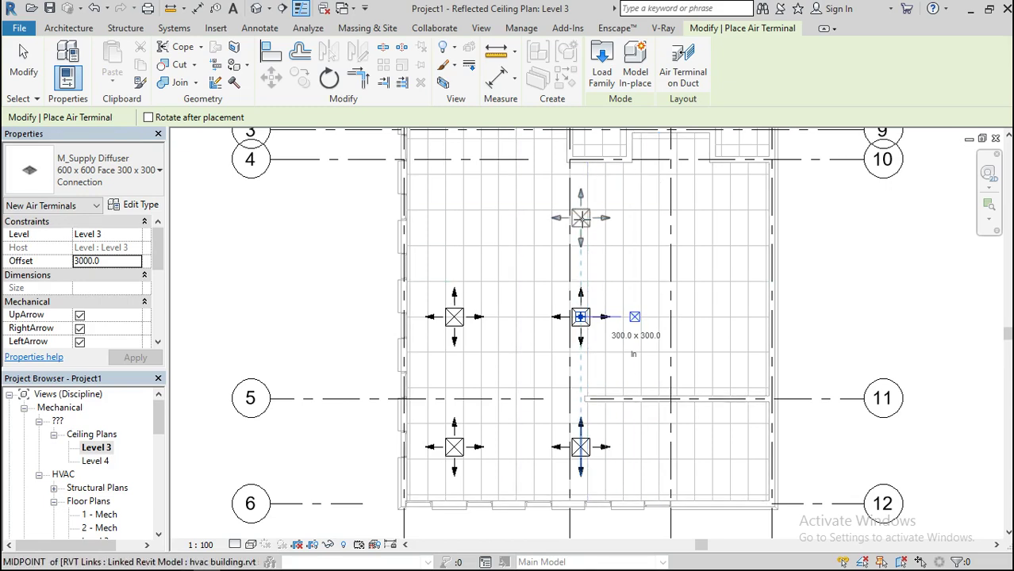
Step: Place three top-row diffusers and the right middle-row diffuser, then end placement
{"action": "left_click", "coordinate": [580, 219]}
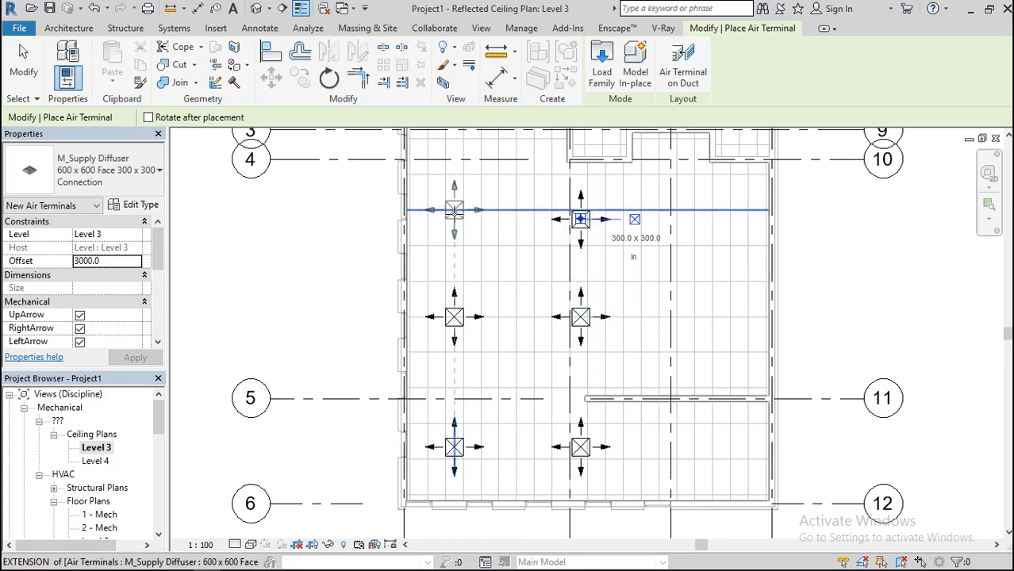
{"action": "left_click", "coordinate": [454, 219]}
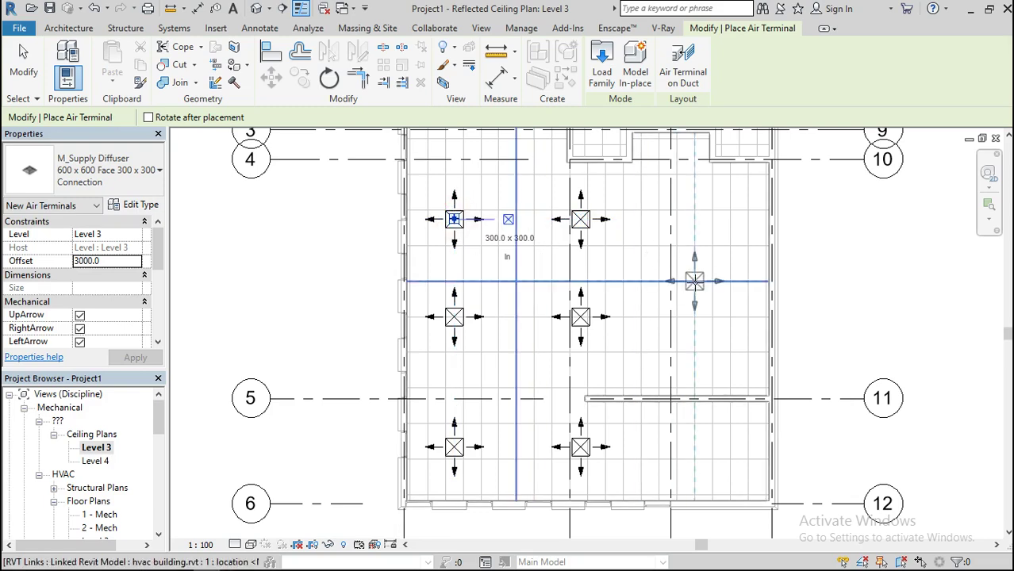
{"action": "left_click", "coordinate": [694, 219]}
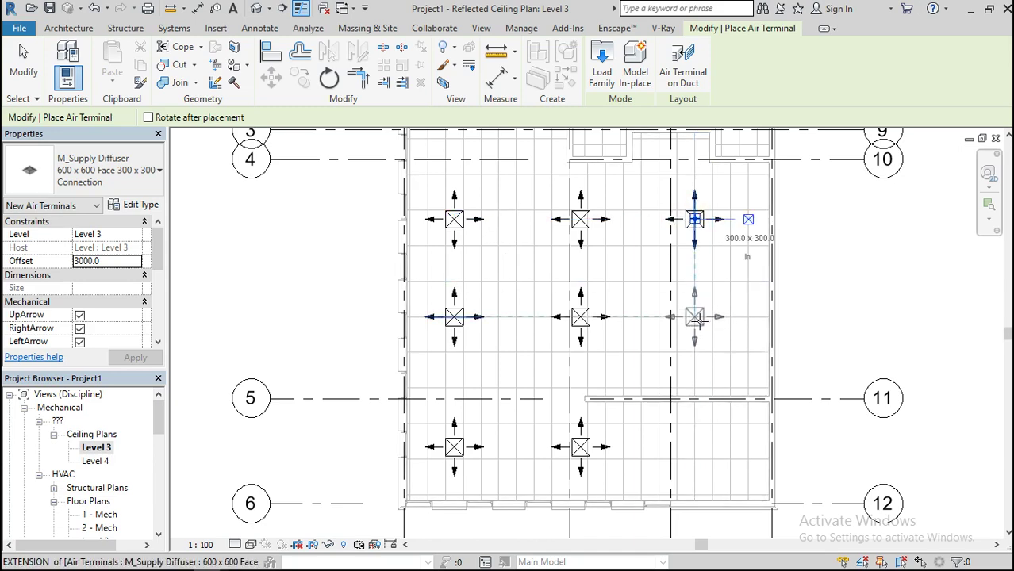
{"action": "left_click", "coordinate": [695, 318]}
{"action": "scroll", "coordinate": [695, 318], "scroll_direction": "down", "scroll_amount": 4}
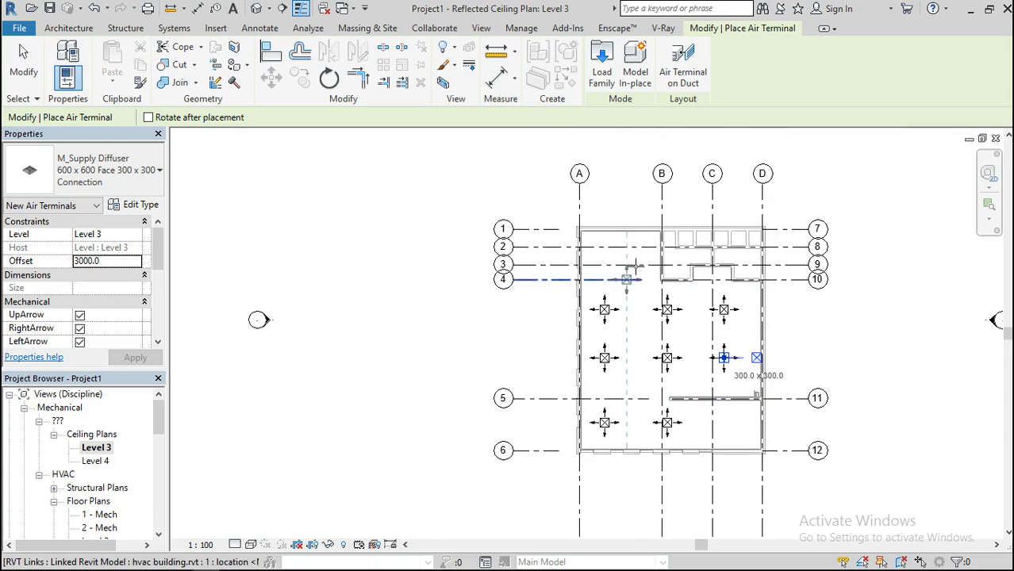
{"action": "scroll", "coordinate": [634, 271], "scroll_direction": "up", "scroll_amount": 2}
{"action": "scroll", "coordinate": [635, 271], "scroll_direction": "up", "scroll_amount": 1}
{"action": "scroll", "coordinate": [520, 208], "scroll_direction": "down", "scroll_amount": 2}
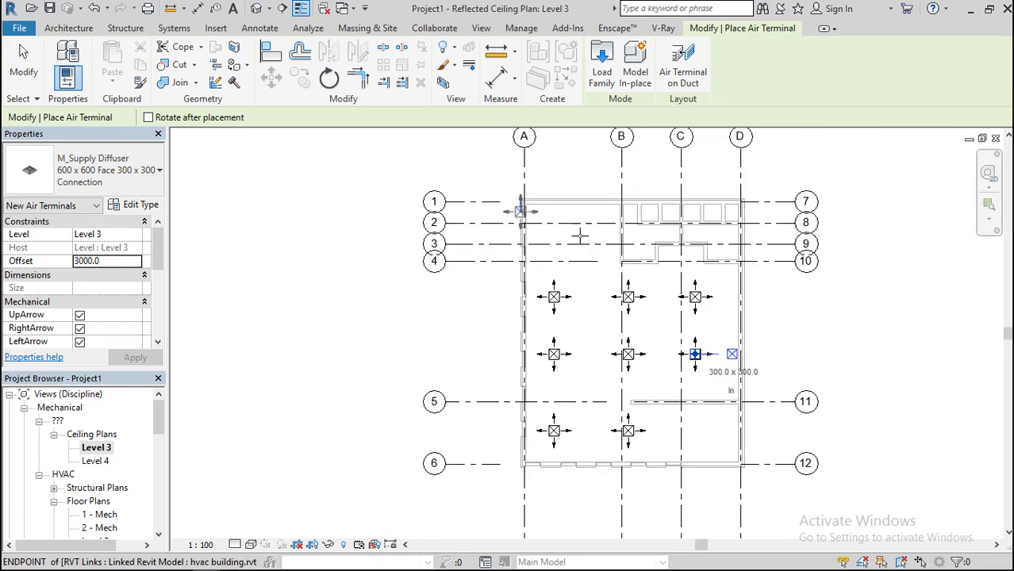
{"action": "key", "text": "Escape"}
{"action": "key", "text": "Escape"}
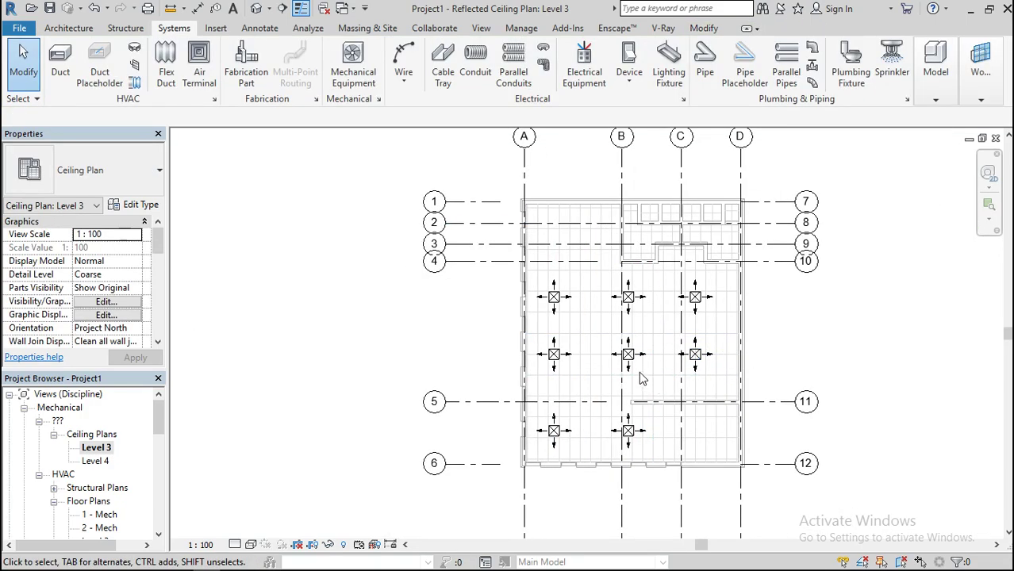
Step: Start Air Terminal placement using M_Return Diffuser 600 x 600 with a 3000 offset
{"action": "scroll", "coordinate": [641, 379], "scroll_direction": "up", "scroll_amount": 3}
{"action": "scroll", "coordinate": [538, 388], "scroll_direction": "down", "scroll_amount": 1}
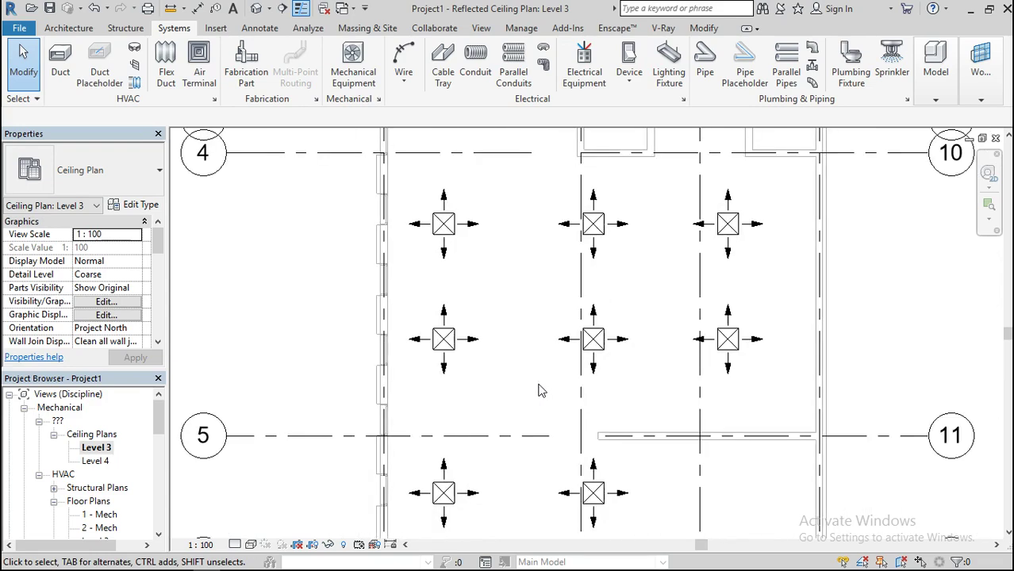
{"action": "left_click", "coordinate": [200, 65]}
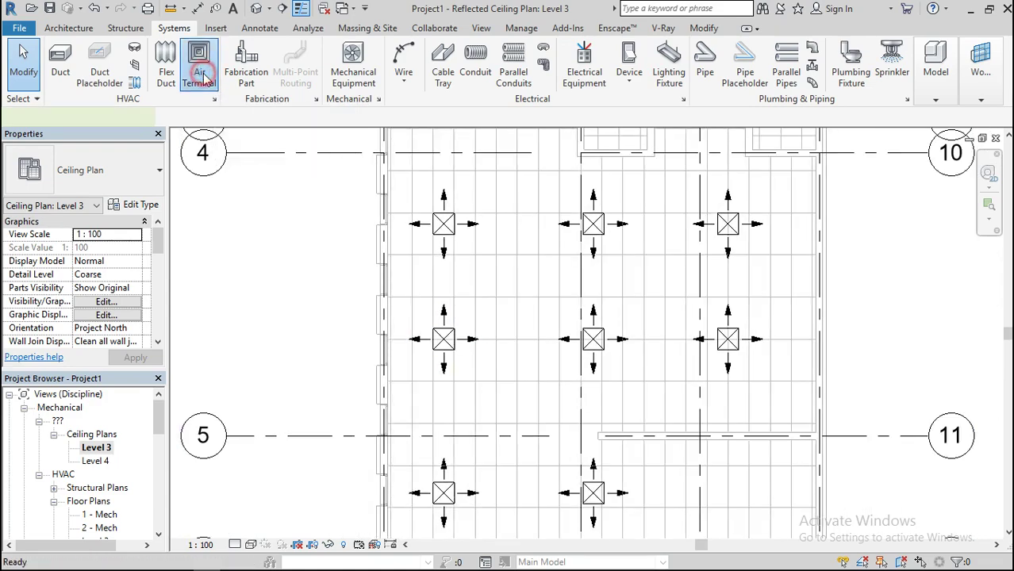
{"action": "left_click", "coordinate": [131, 188]}
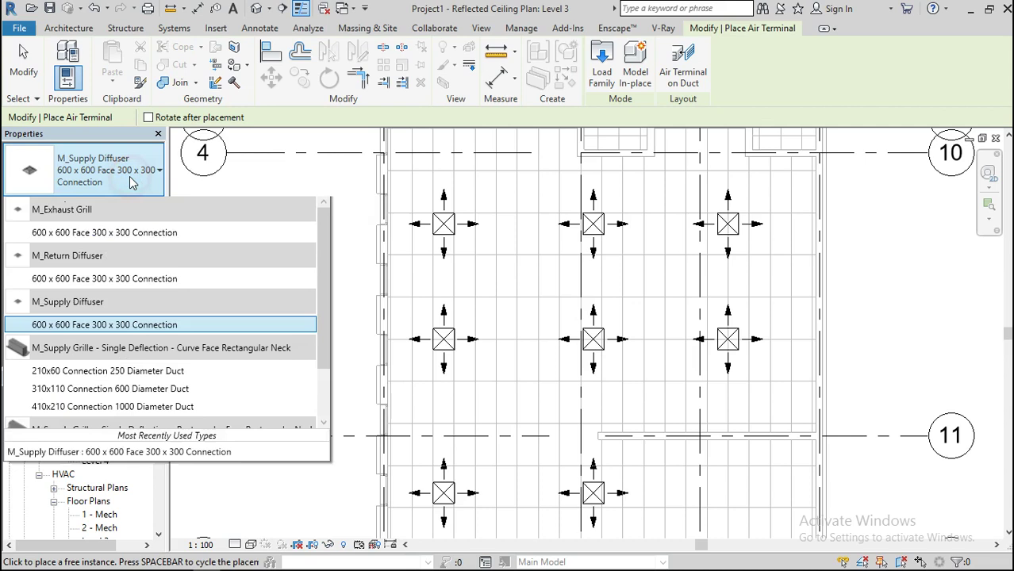
{"action": "mouse_move", "coordinate": [141, 310]}
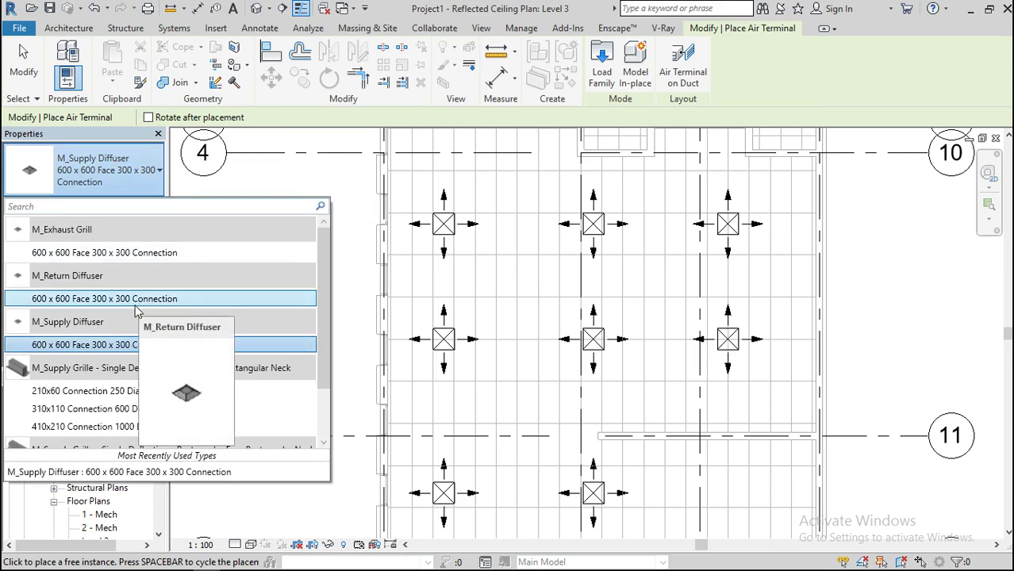
{"action": "left_click", "coordinate": [102, 300]}
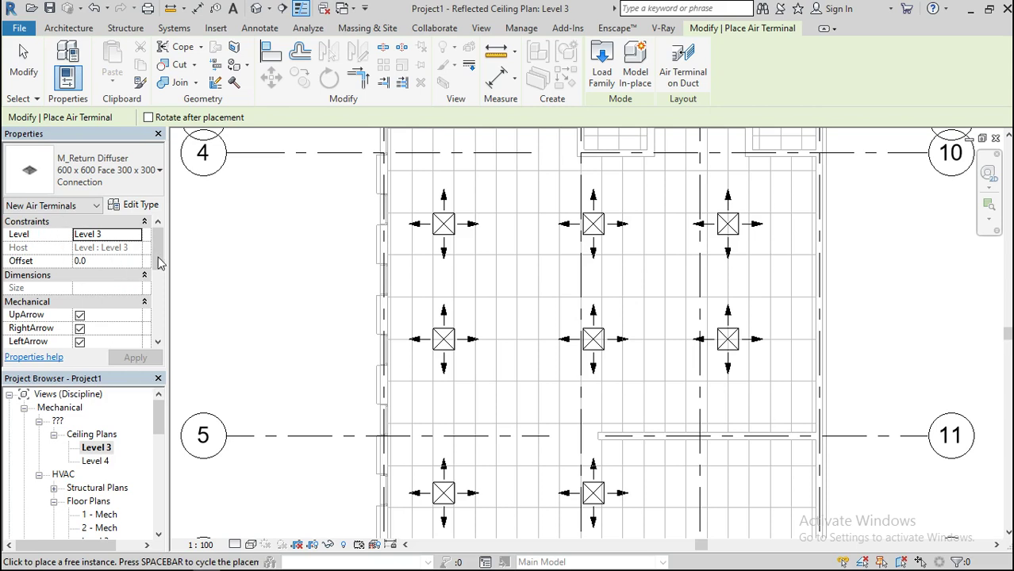
{"action": "left_click", "coordinate": [98, 261]}
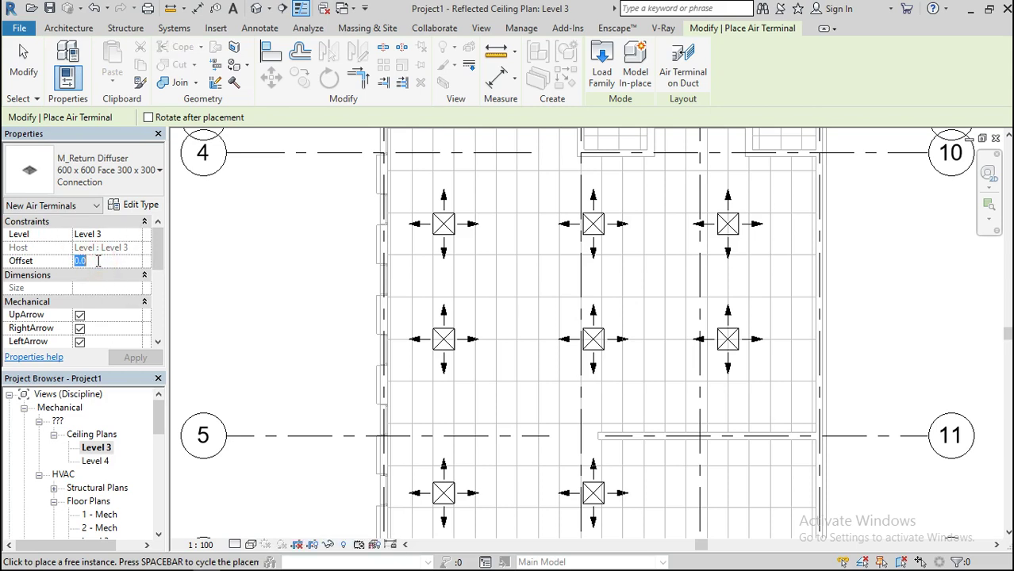
{"action": "type", "text": "3"}
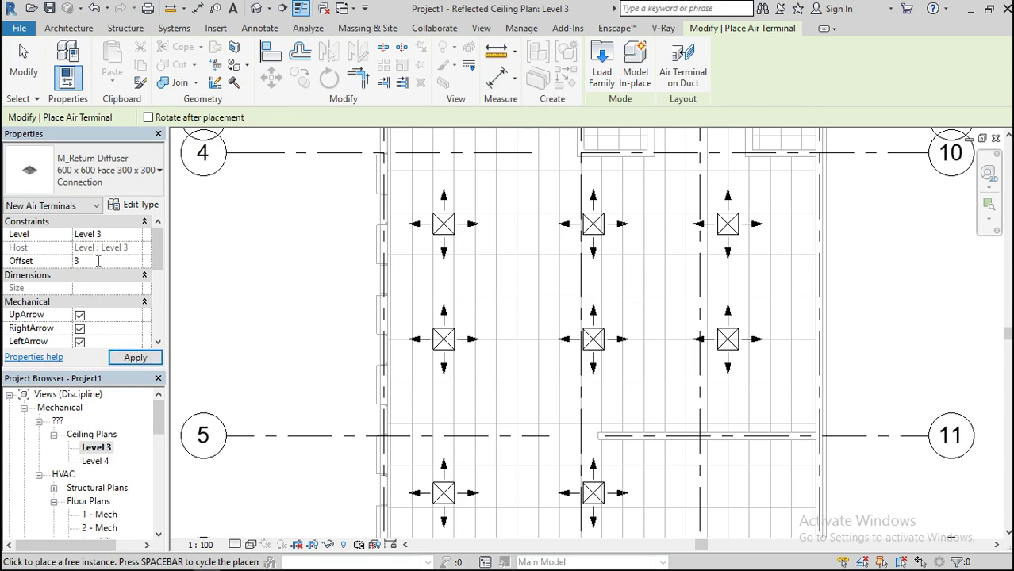
{"action": "type", "text": "000"}
Step: Apply the 3000 offset and place two return diffusers side by side between grids 2 and 3
{"action": "left_click", "coordinate": [123, 358]}
{"action": "scroll", "coordinate": [433, 388], "scroll_direction": "down", "scroll_amount": 4}
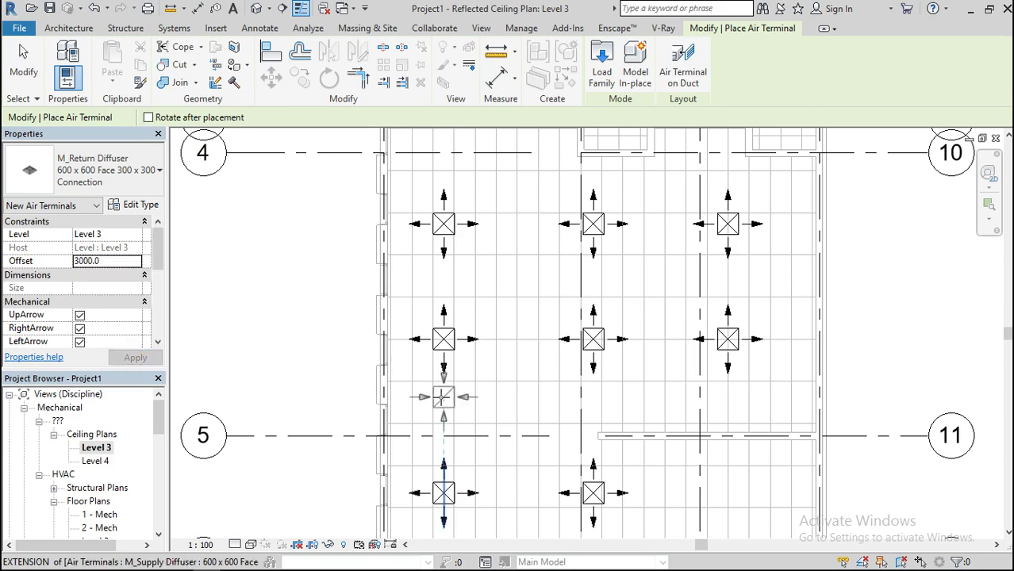
{"action": "scroll", "coordinate": [481, 166], "scroll_direction": "up", "scroll_amount": 1}
{"action": "scroll", "coordinate": [484, 175], "scroll_direction": "up", "scroll_amount": 3}
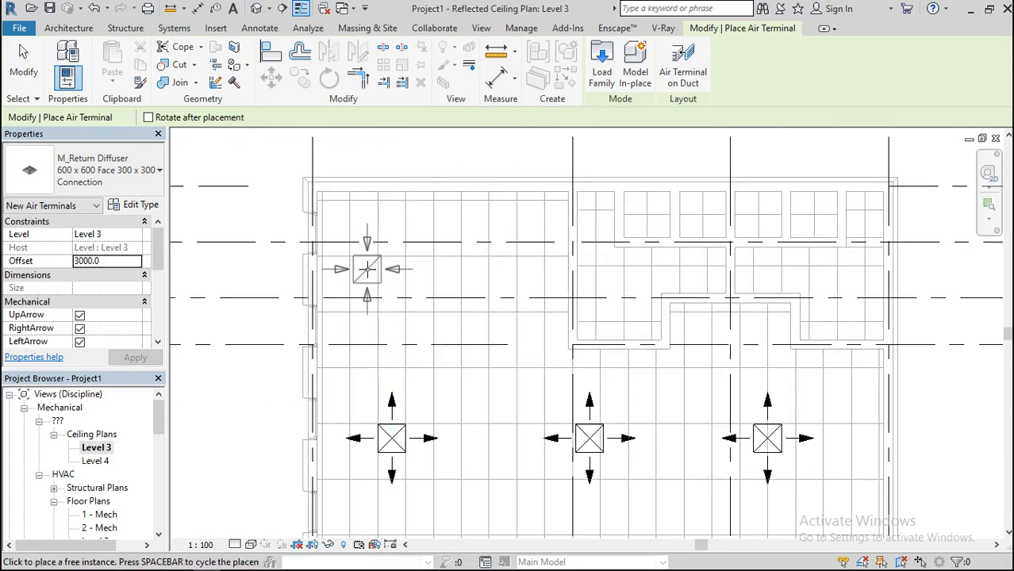
{"action": "left_click", "coordinate": [370, 273]}
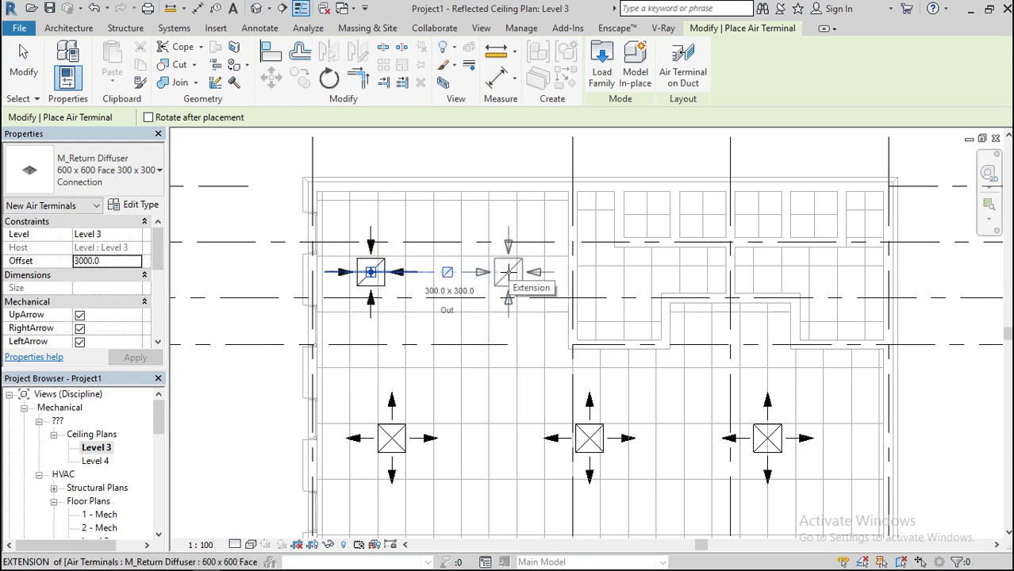
{"action": "left_click", "coordinate": [516, 272]}
{"action": "scroll", "coordinate": [516, 272], "scroll_direction": "down", "scroll_amount": 4}
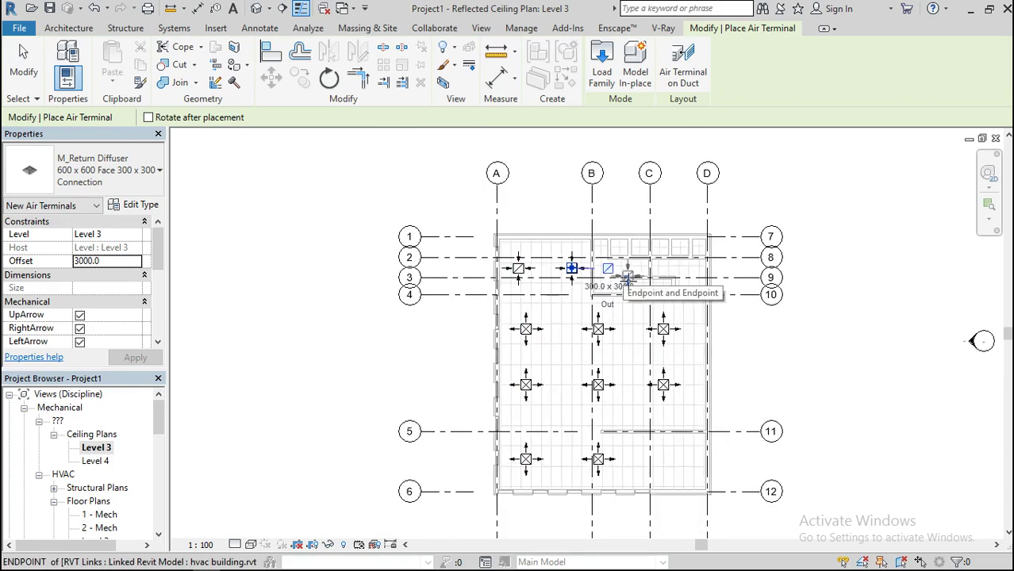
{"action": "scroll", "coordinate": [622, 478], "scroll_direction": "up", "scroll_amount": 3}
{"action": "scroll", "coordinate": [622, 456], "scroll_direction": "up", "scroll_amount": 2}
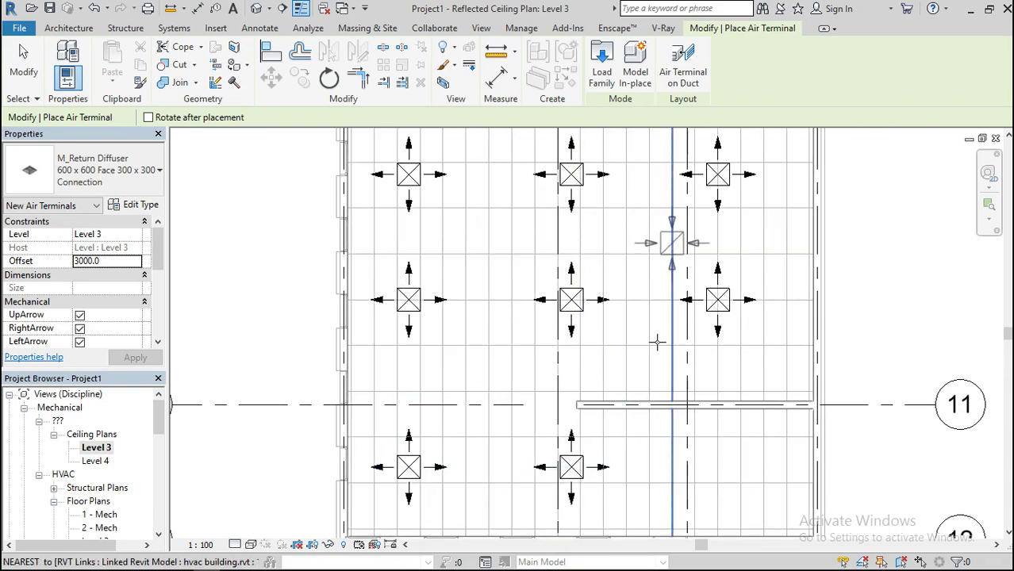
{"action": "scroll", "coordinate": [649, 351], "scroll_direction": "down", "scroll_amount": 4}
{"action": "scroll", "coordinate": [592, 238], "scroll_direction": "up", "scroll_amount": 5}
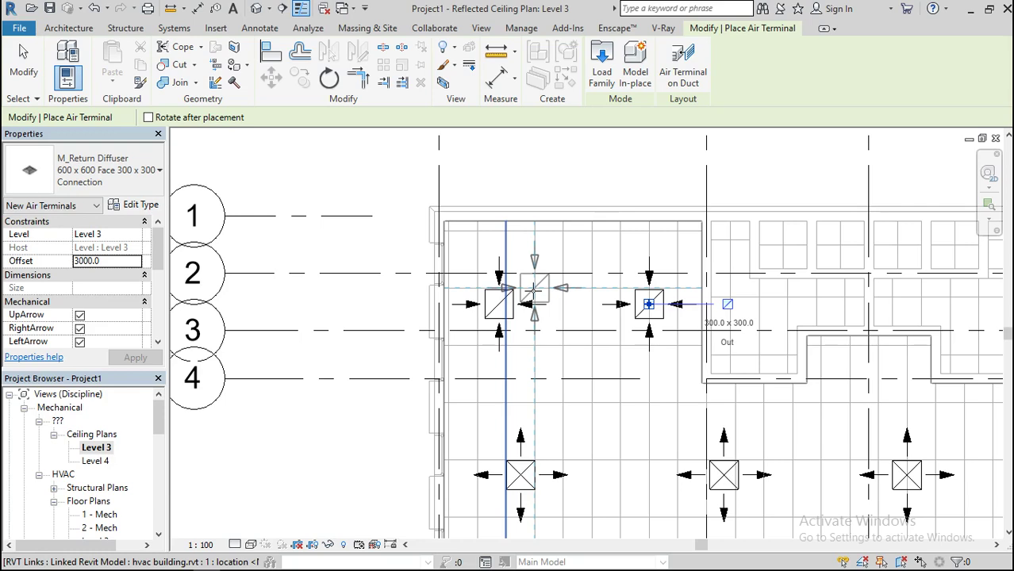
{"action": "key", "text": "Escape"}
{"action": "key", "text": "Escape"}
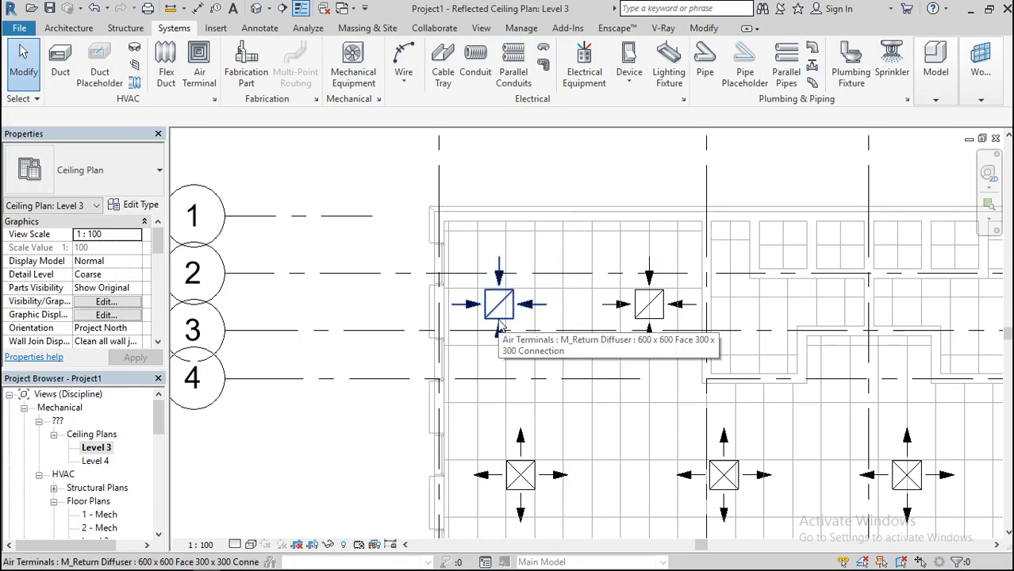
{"action": "scroll", "coordinate": [451, 219], "scroll_direction": "down", "scroll_amount": 2}
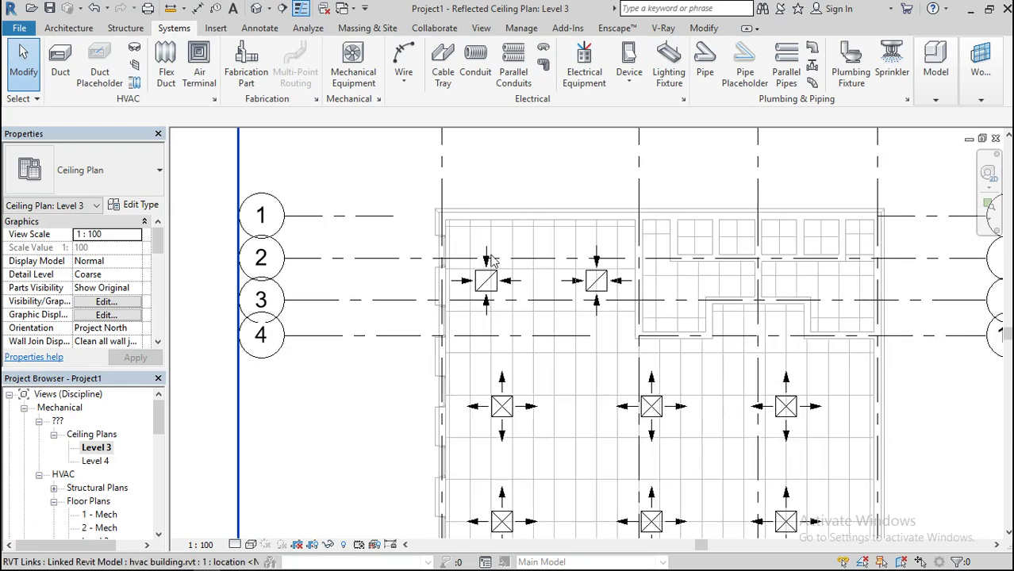
Step: Open the default 3D view and select a supply diffuser
{"action": "left_click", "coordinate": [256, 9]}
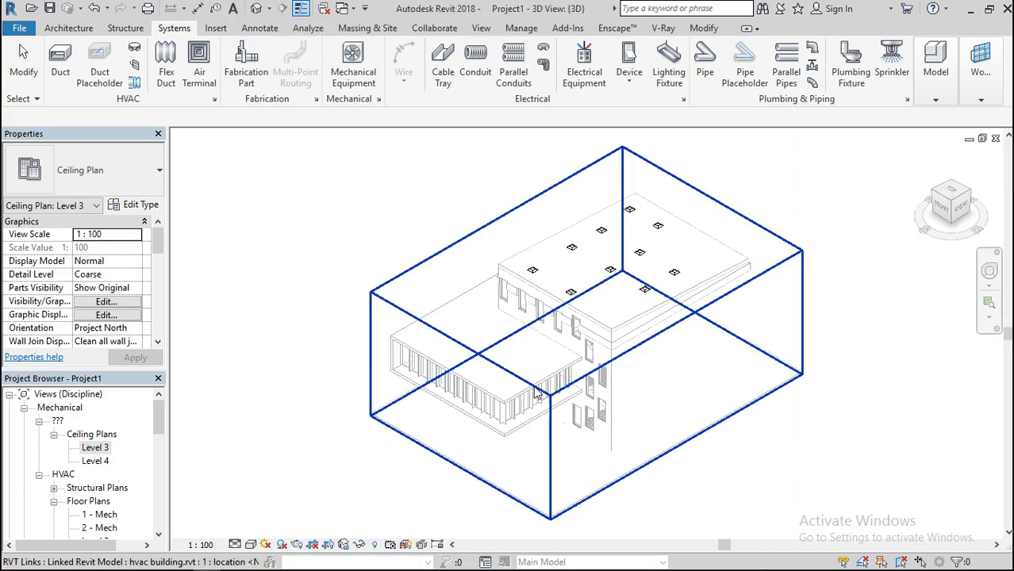
{"action": "scroll", "coordinate": [475, 334], "scroll_direction": "up", "scroll_amount": 5}
{"action": "scroll", "coordinate": [474, 338], "scroll_direction": "down", "scroll_amount": 2}
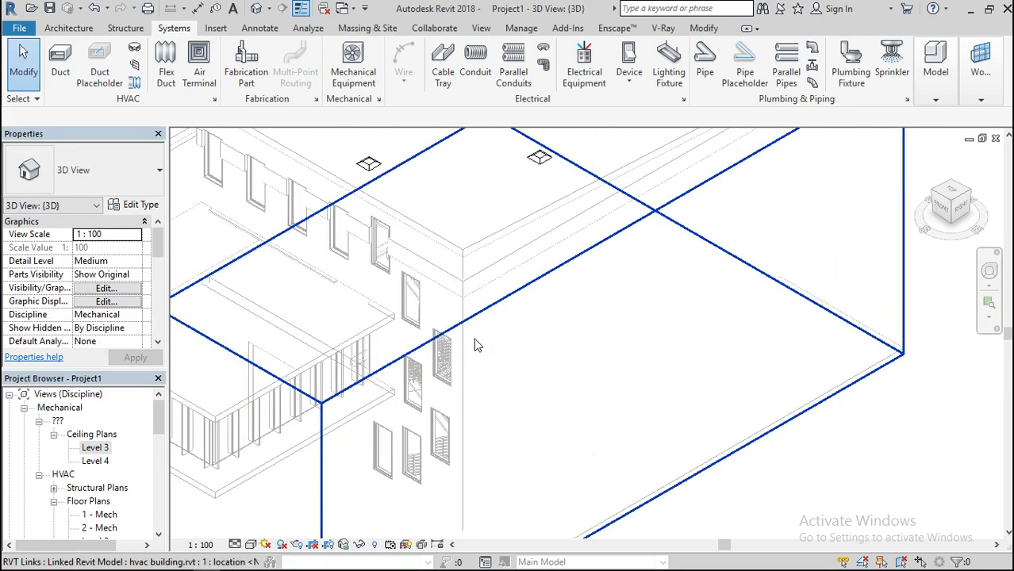
{"action": "scroll", "coordinate": [470, 305], "scroll_direction": "up", "scroll_amount": 5}
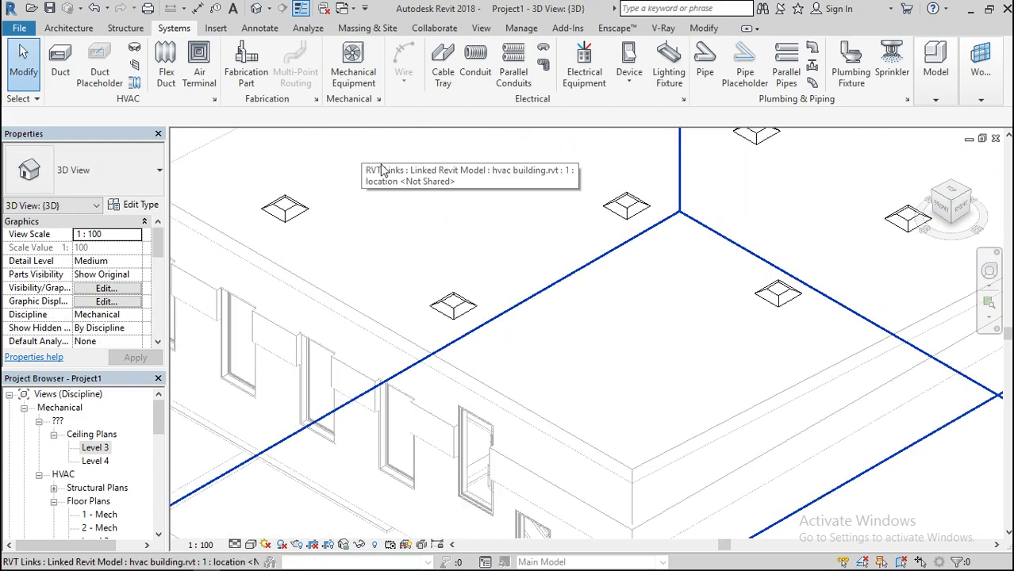
{"action": "left_click", "coordinate": [455, 308]}
Step: Turn to the ViewCube RIGHT face, crossing-select the model, then clear the selection
{"action": "scroll", "coordinate": [578, 306], "scroll_direction": "down", "scroll_amount": 3}
{"action": "scroll", "coordinate": [578, 307], "scroll_direction": "down", "scroll_amount": 1}
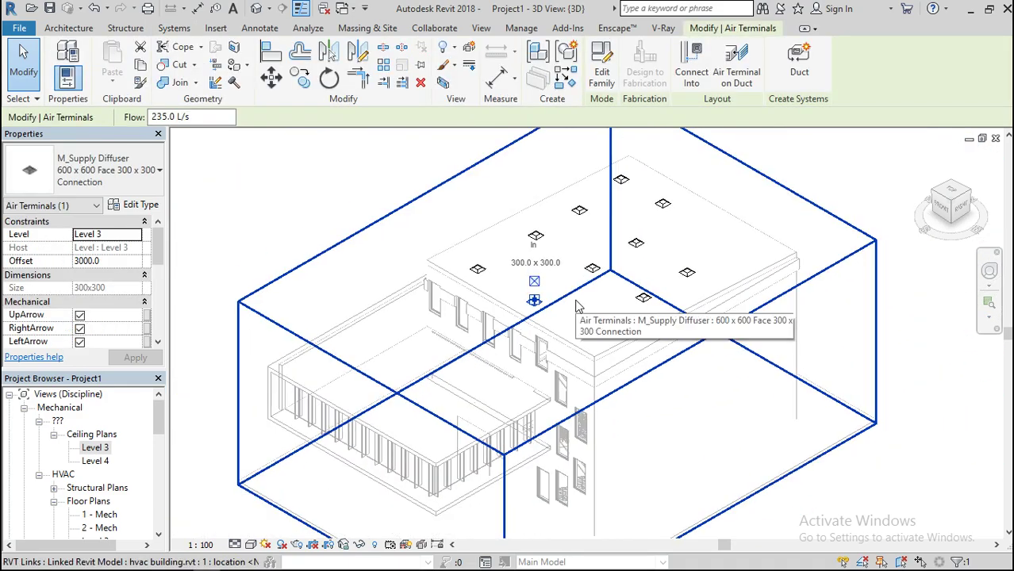
{"action": "left_click", "coordinate": [963, 211]}
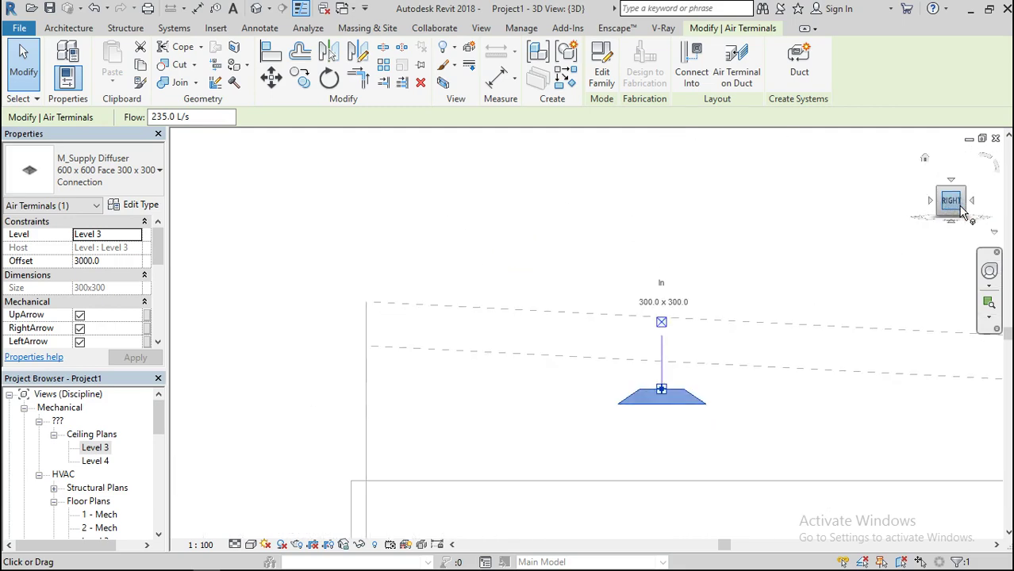
{"action": "scroll", "coordinate": [650, 297], "scroll_direction": "down", "scroll_amount": 3}
{"action": "scroll", "coordinate": [473, 295], "scroll_direction": "down", "scroll_amount": 2}
{"action": "scroll", "coordinate": [473, 296], "scroll_direction": "down", "scroll_amount": 2}
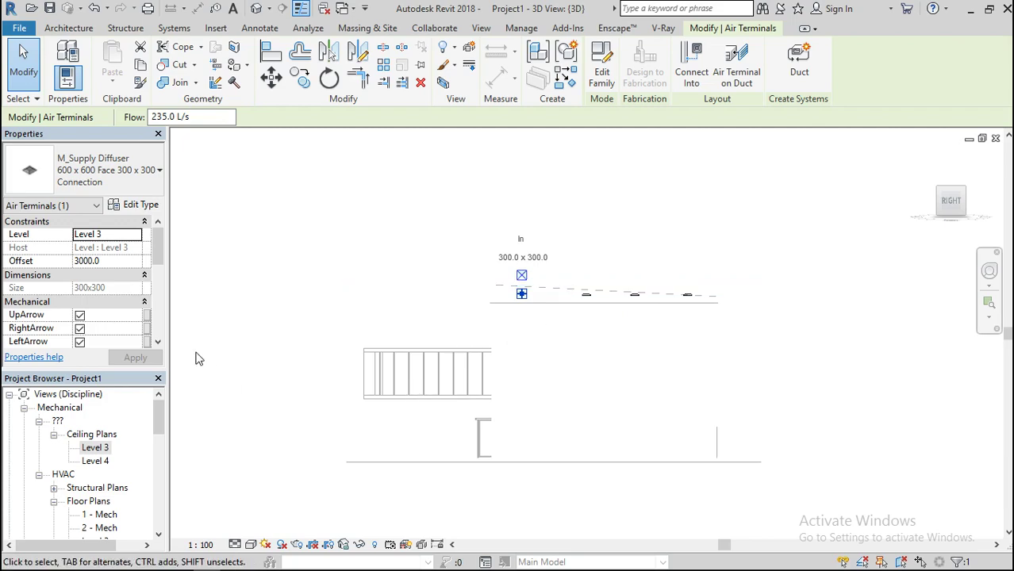
{"action": "left_click_drag", "start_coordinate": [766, 237], "coordinate": [423, 339]}
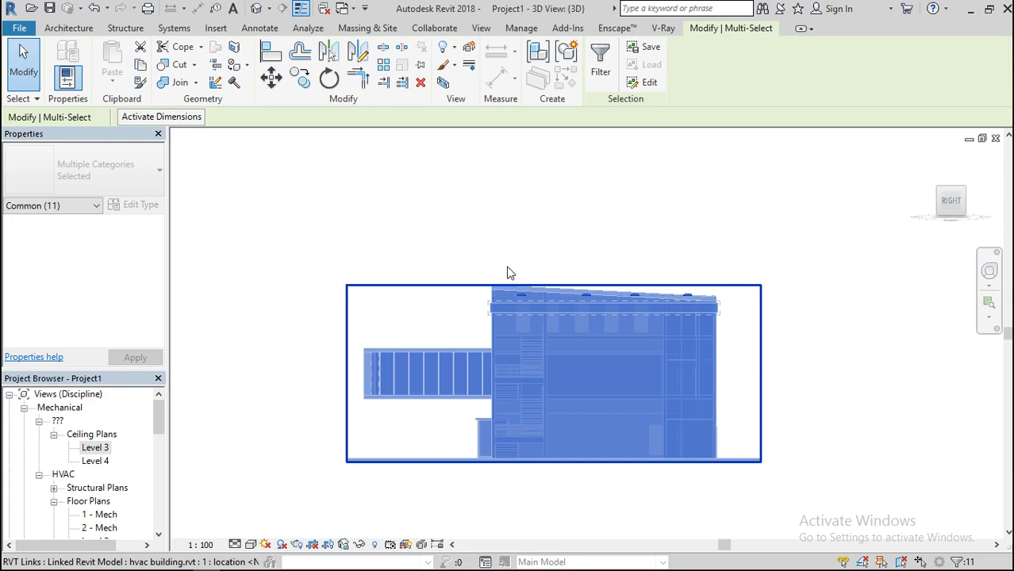
{"action": "left_click", "coordinate": [509, 274]}
{"action": "scroll", "coordinate": [517, 305], "scroll_direction": "up", "scroll_amount": 4}
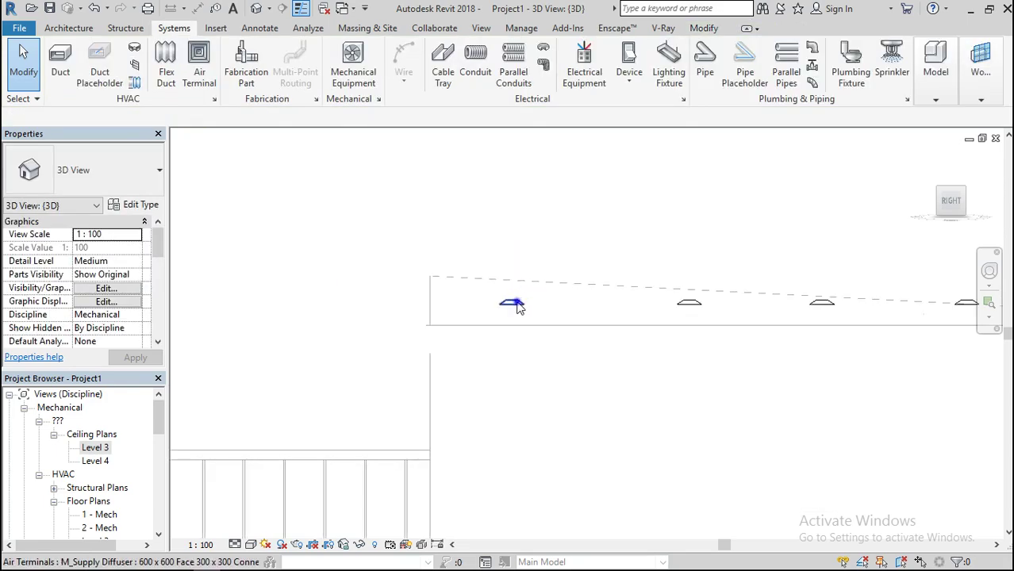
Step: Select all supply diffuser instances in the project and change their Level to Level 1
{"action": "right_click", "coordinate": [517, 306]}
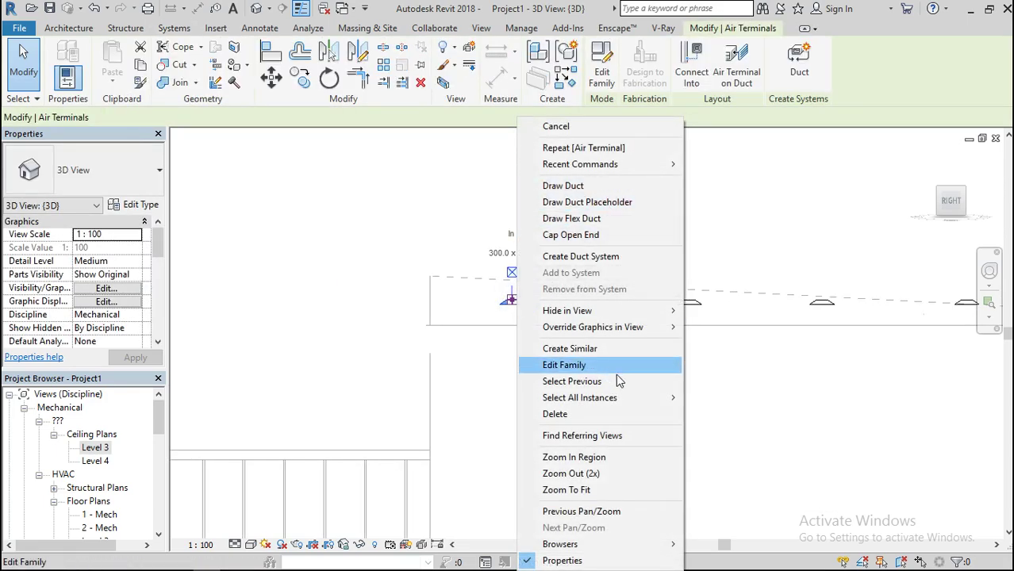
{"action": "mouse_move", "coordinate": [673, 397]}
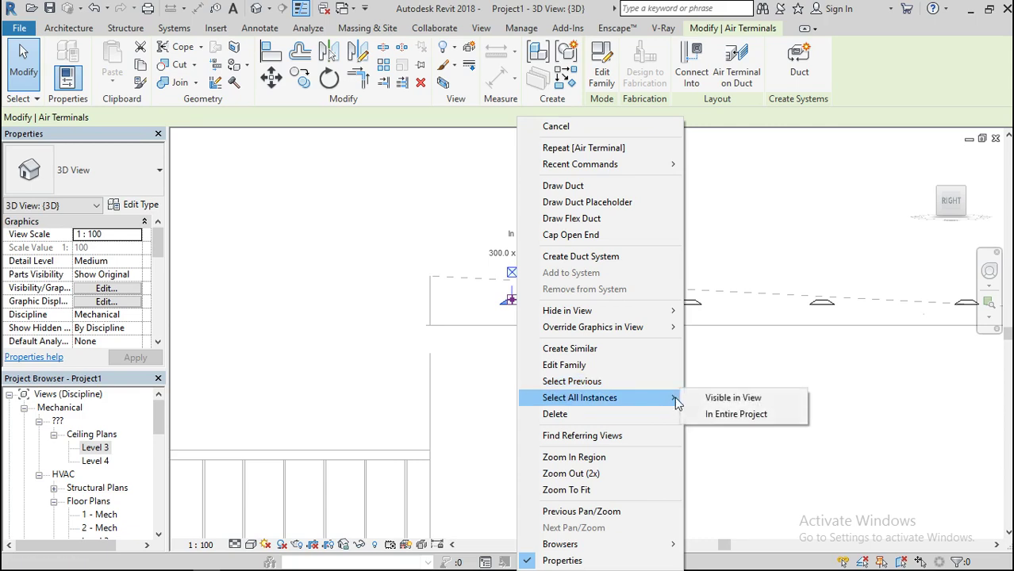
{"action": "left_click", "coordinate": [728, 415]}
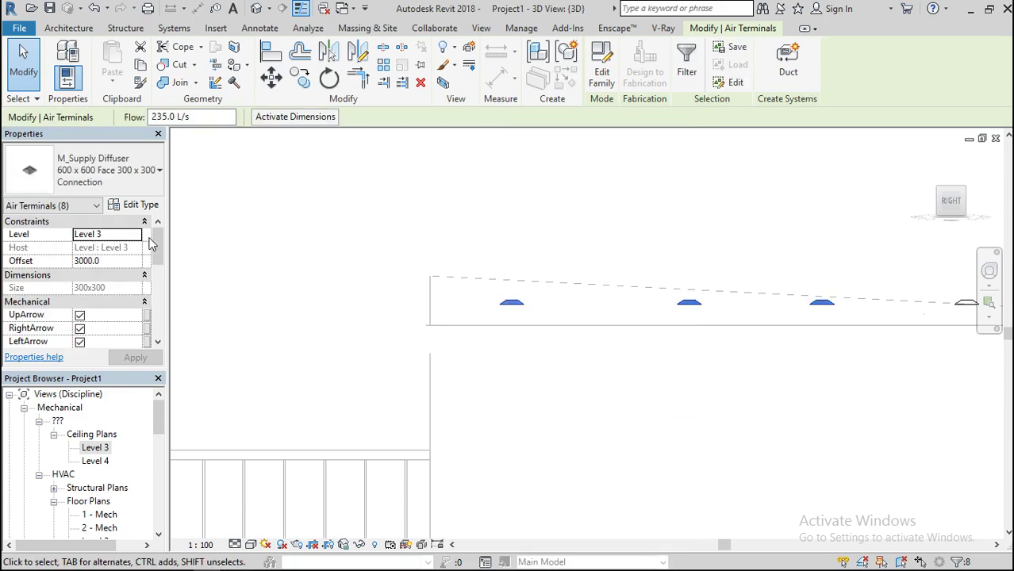
{"action": "left_click", "coordinate": [140, 240]}
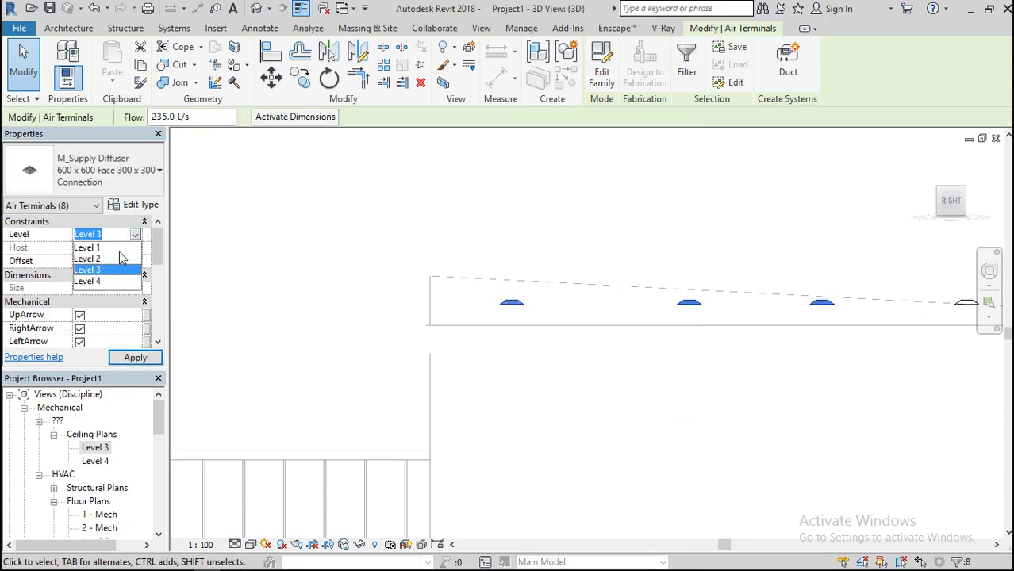
{"action": "left_click", "coordinate": [119, 247]}
{"action": "left_click", "coordinate": [134, 357]}
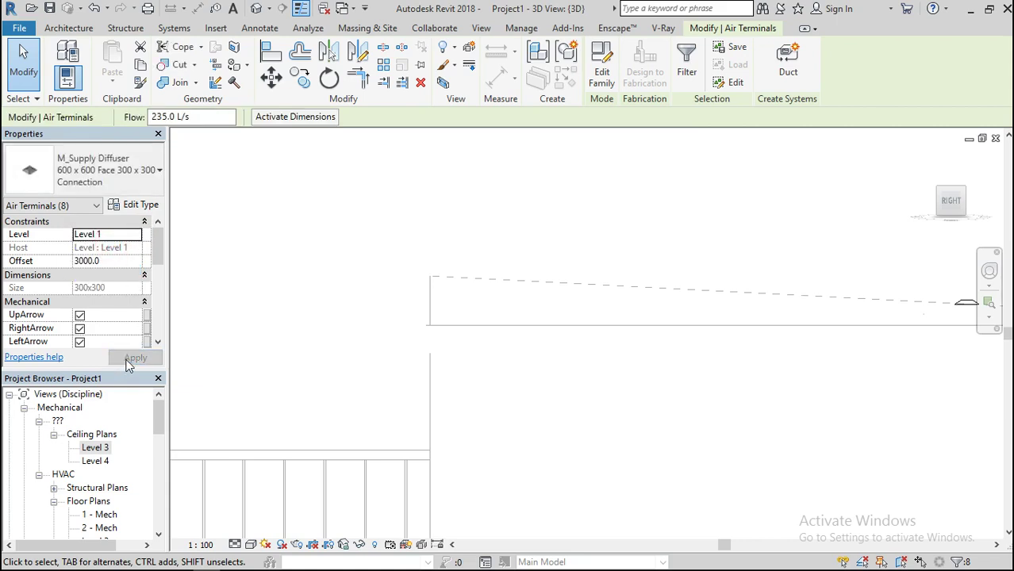
{"action": "scroll", "coordinate": [440, 317], "scroll_direction": "down", "scroll_amount": 3}
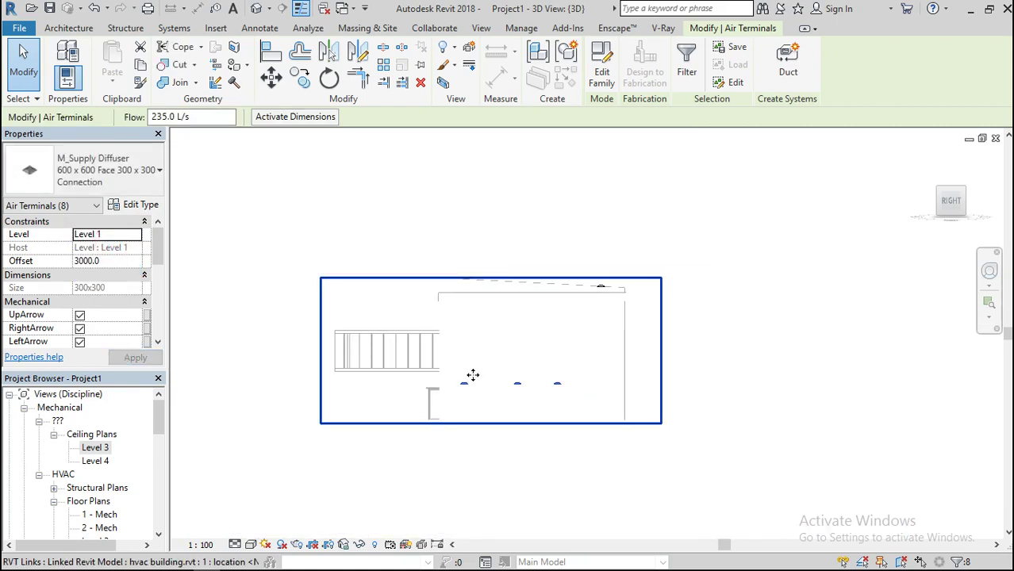
{"action": "scroll", "coordinate": [474, 374], "scroll_direction": "up", "scroll_amount": 4}
{"action": "left_click", "coordinate": [295, 406]}
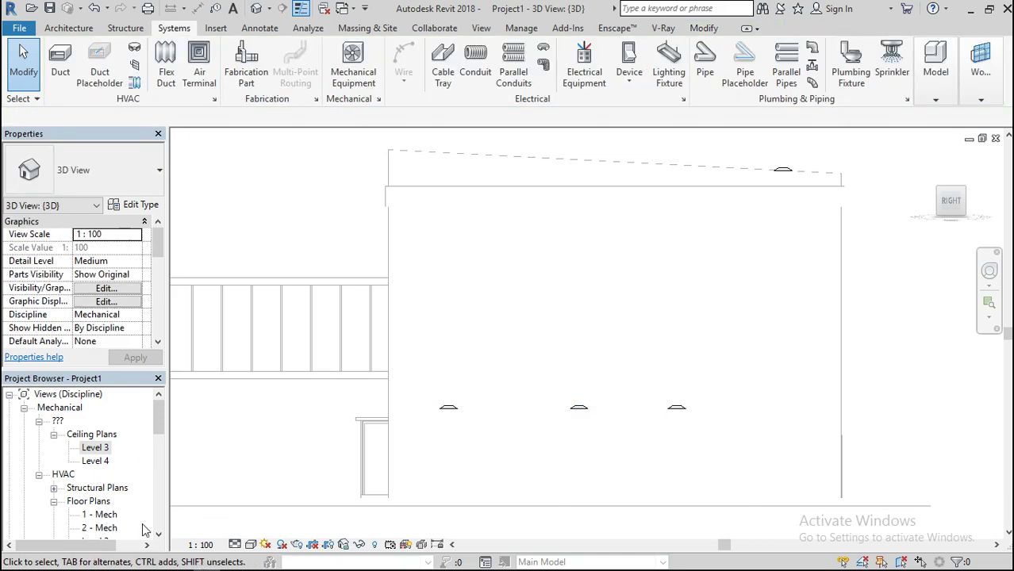
Step: Switch the 3D view's visual style to Wireframe, then to Hidden Line
{"action": "left_click", "coordinate": [251, 546]}
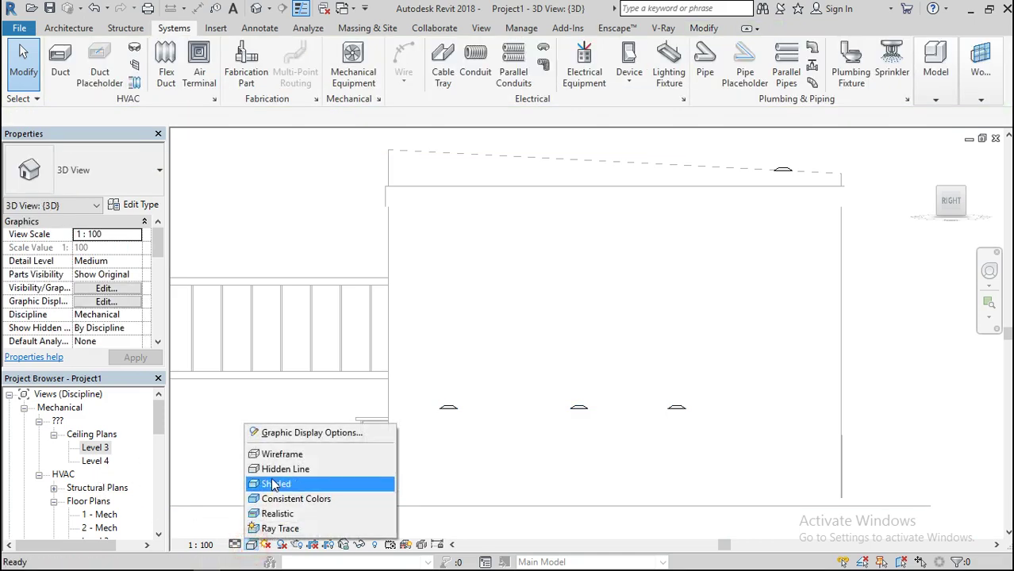
{"action": "left_click", "coordinate": [272, 454]}
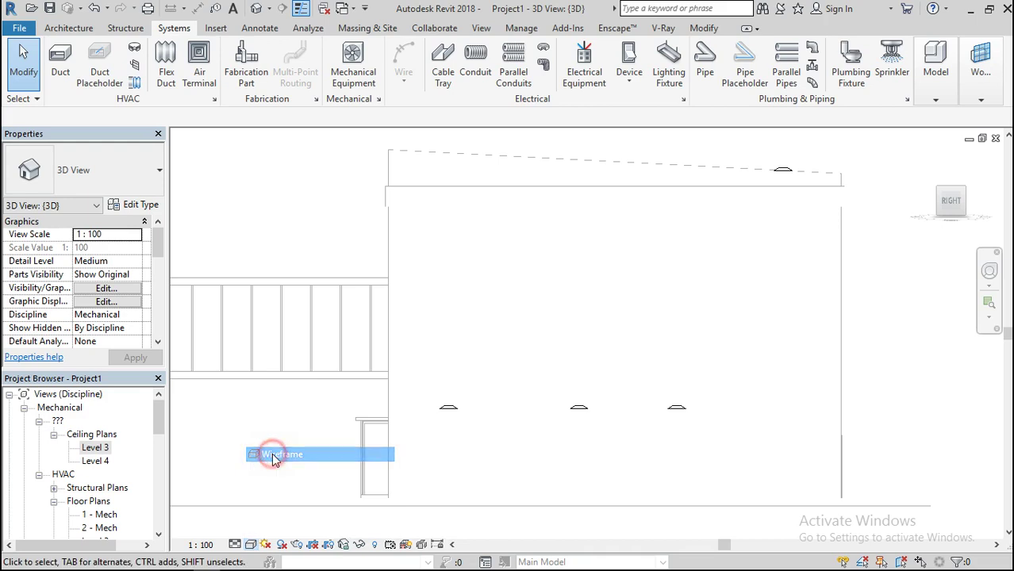
{"action": "left_click", "coordinate": [251, 545]}
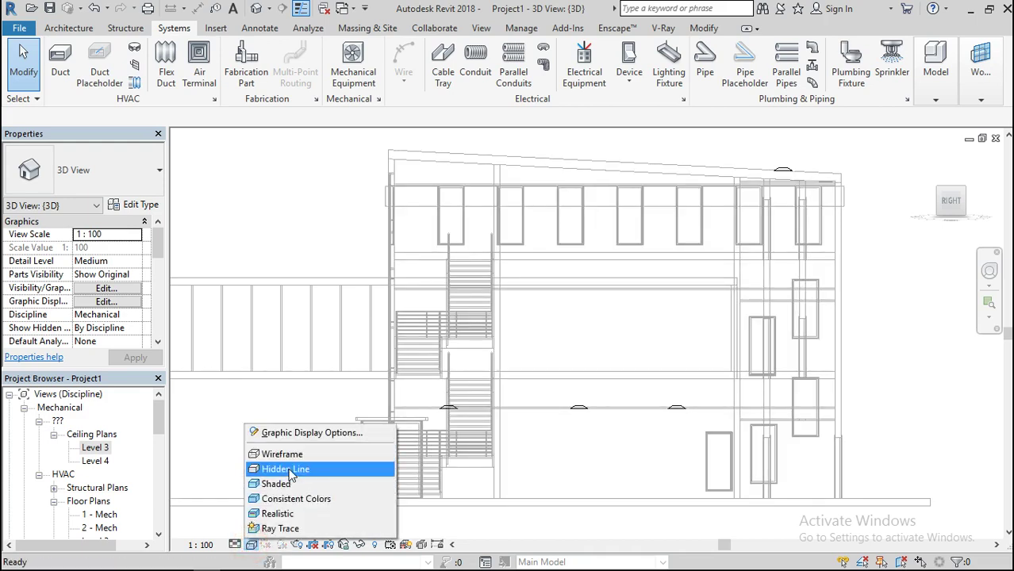
{"action": "left_click", "coordinate": [274, 469]}
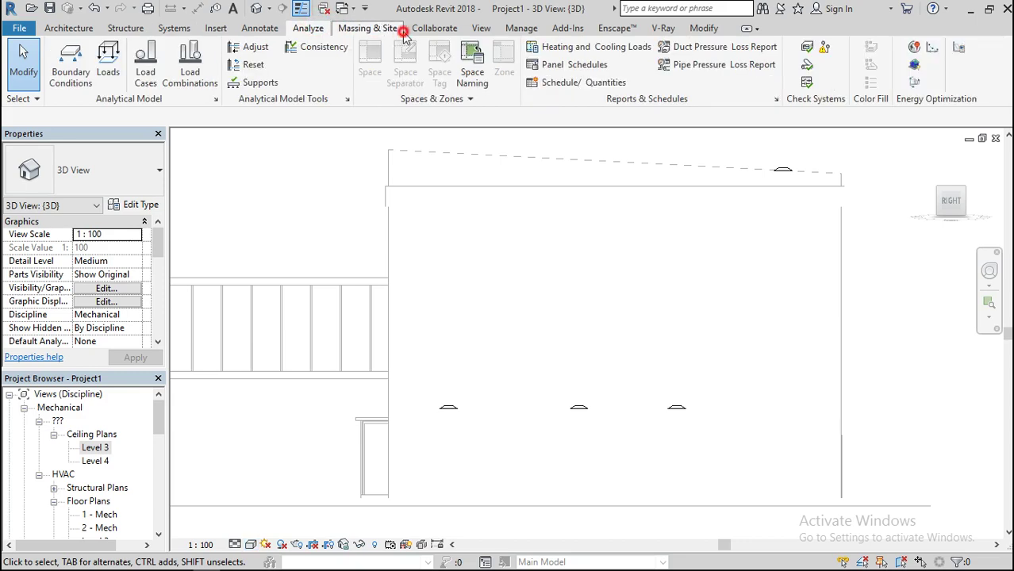
Step: Raise the Halftone/Underlay brightness to 70 under Manage > Additional Settings
{"action": "left_click", "coordinate": [441, 30]}
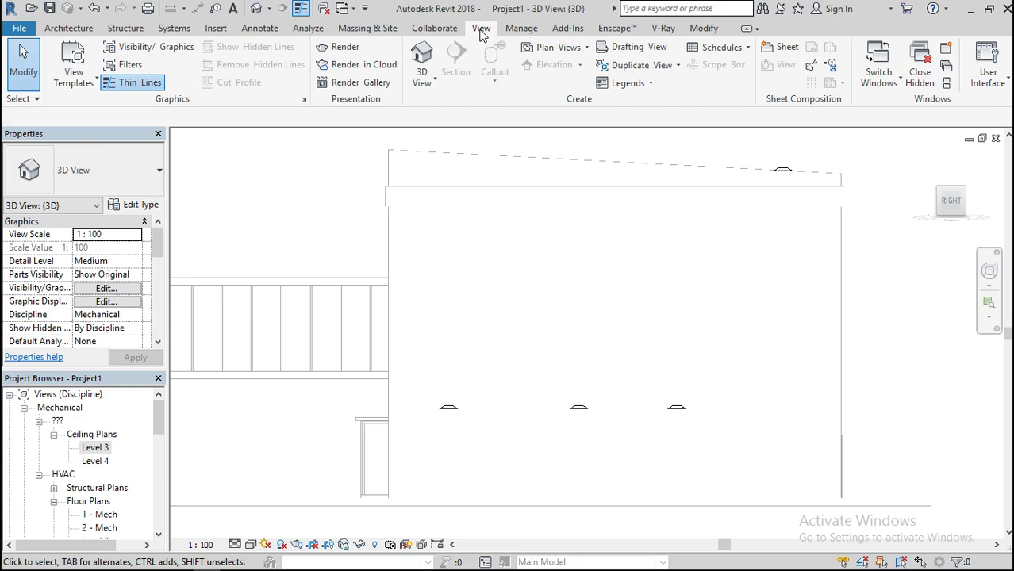
{"action": "left_click", "coordinate": [520, 29]}
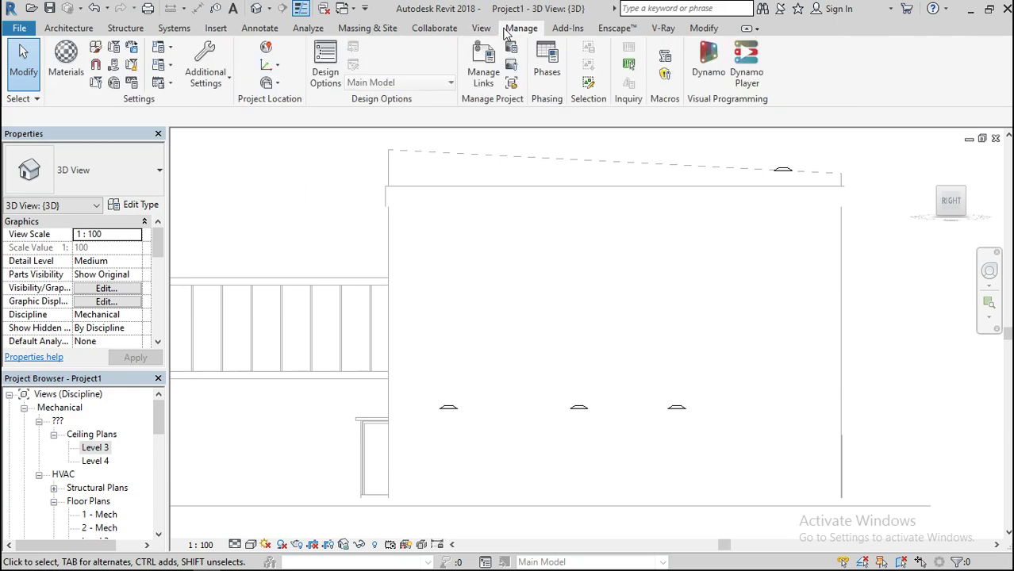
{"action": "left_click", "coordinate": [204, 80]}
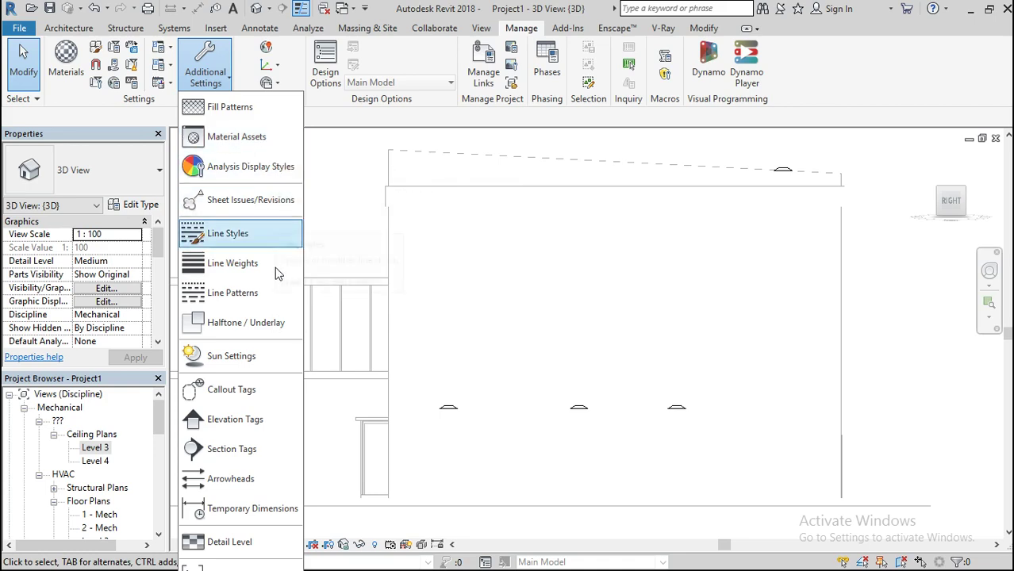
{"action": "left_click", "coordinate": [276, 333]}
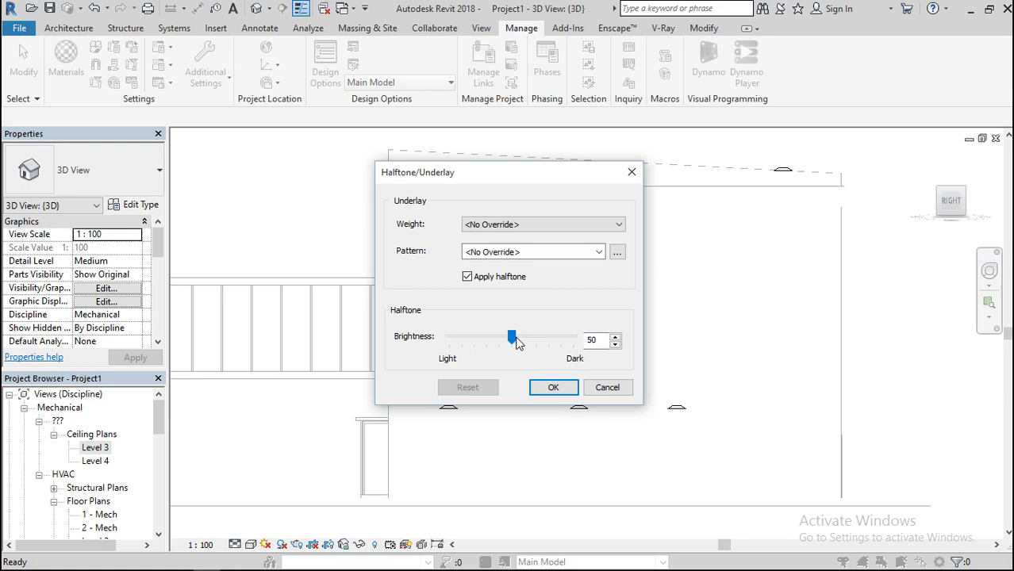
{"action": "left_click_drag", "start_coordinate": [523, 340], "coordinate": [536, 338]}
{"action": "left_click", "coordinate": [548, 390]}
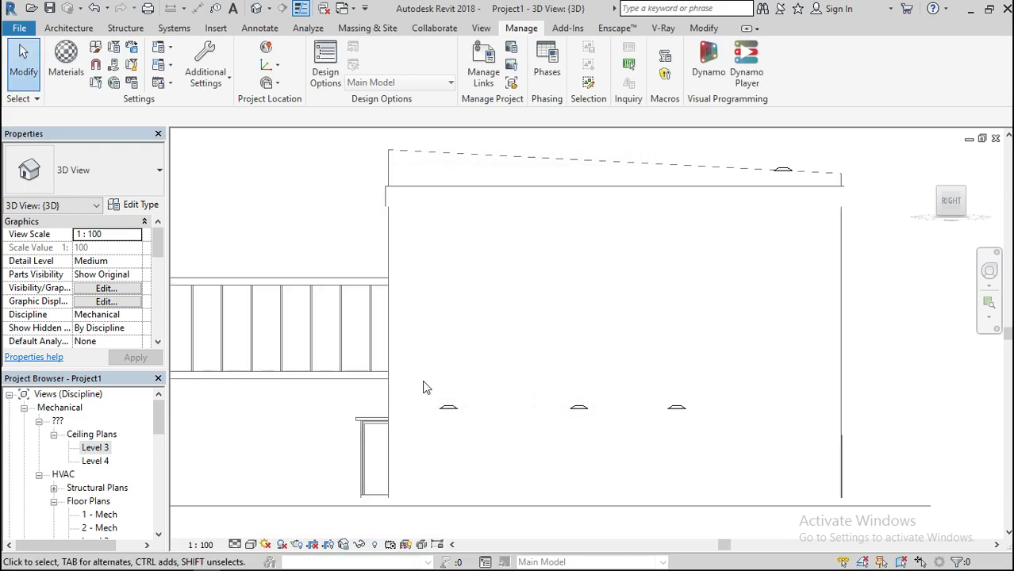
{"action": "left_click", "coordinate": [347, 248]}
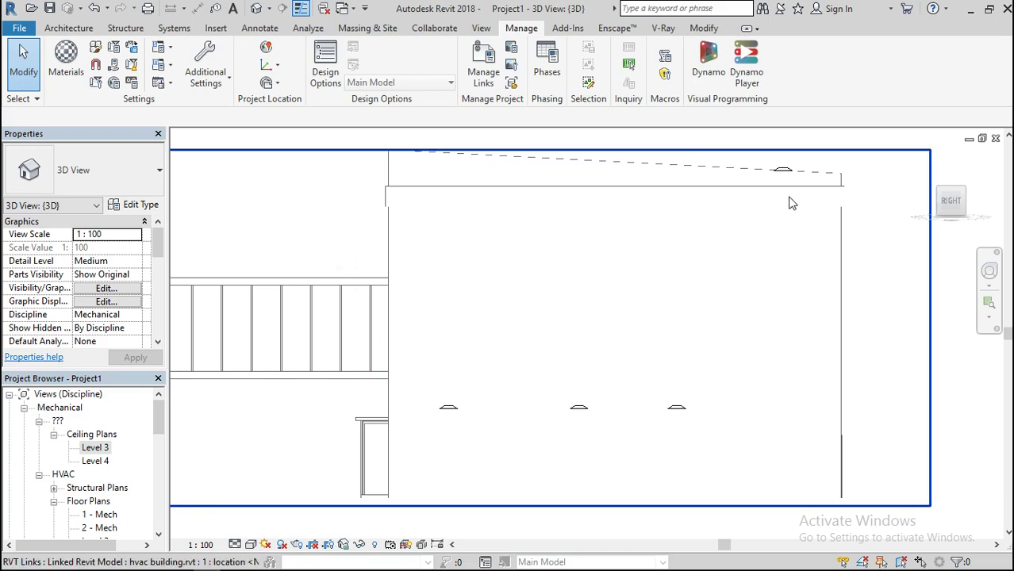
Step: Rehost the first return diffuser from Level 3 to Level 1
{"action": "left_click", "coordinate": [783, 169]}
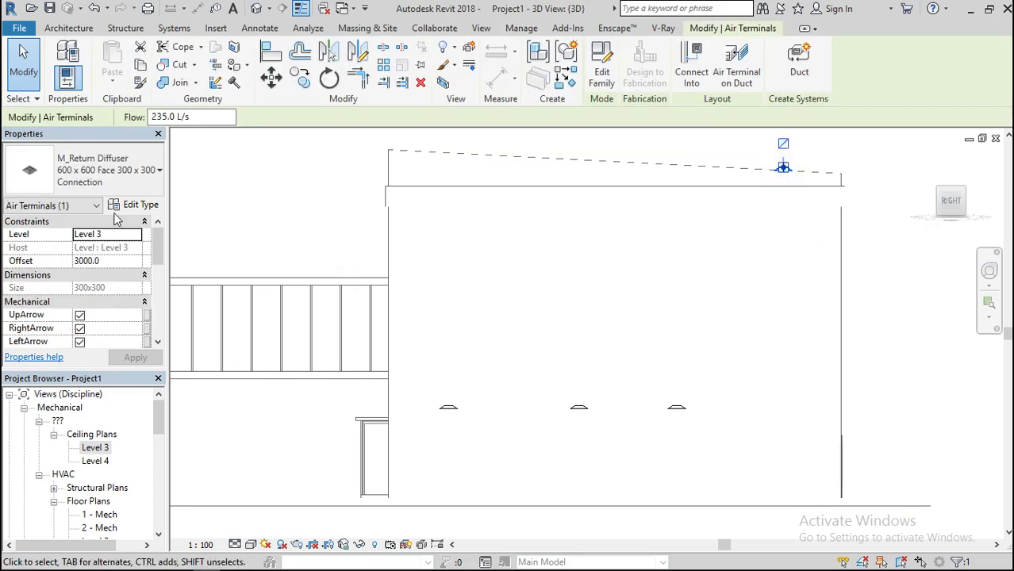
{"action": "left_click", "coordinate": [140, 236]}
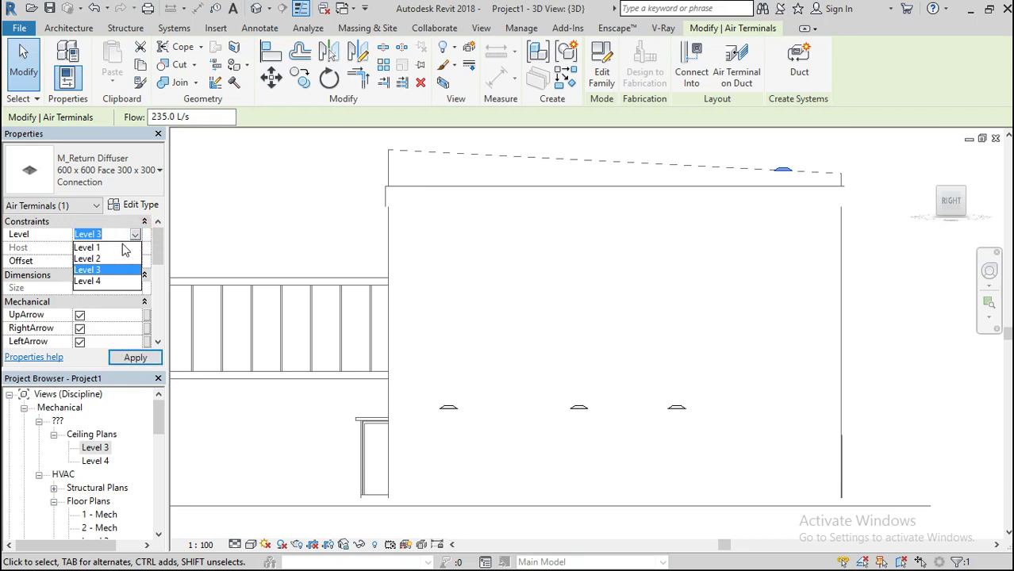
{"action": "left_click", "coordinate": [95, 245]}
{"action": "left_click", "coordinate": [133, 357]}
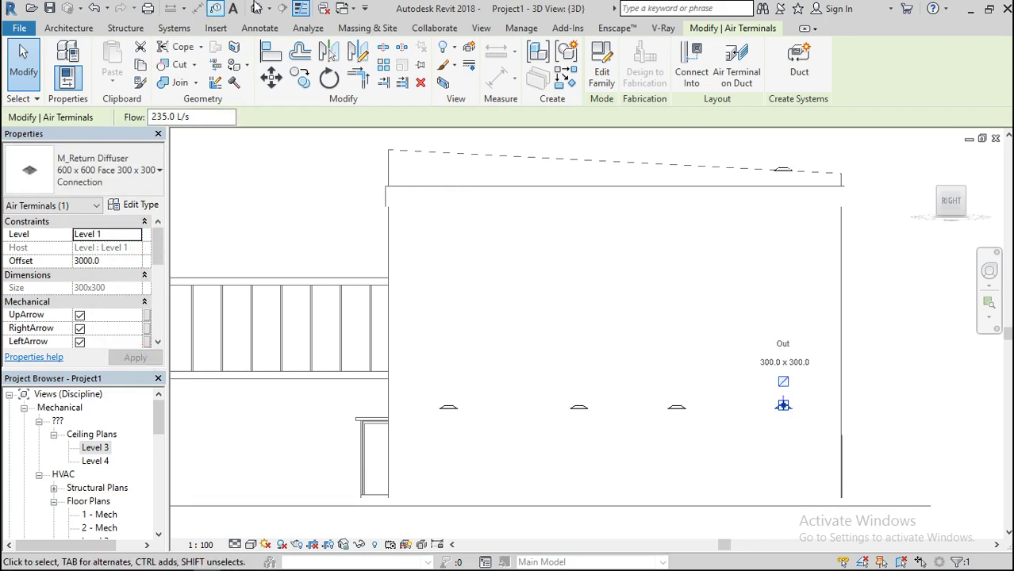
{"action": "left_click", "coordinate": [257, 10]}
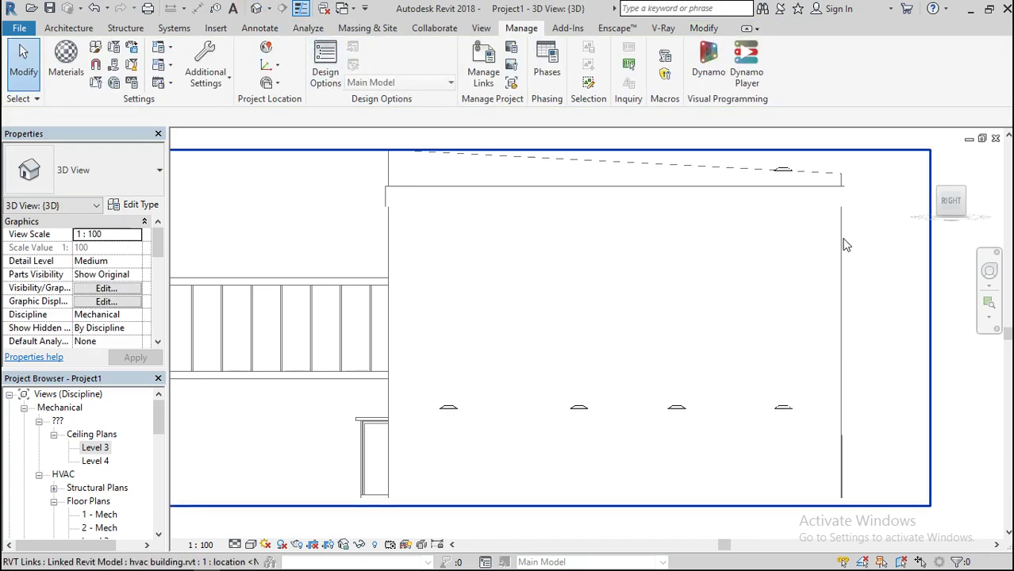
Step: Orbit to an upper corner and rehost the second return diffuser to Level 1
{"action": "left_click", "coordinate": [948, 215]}
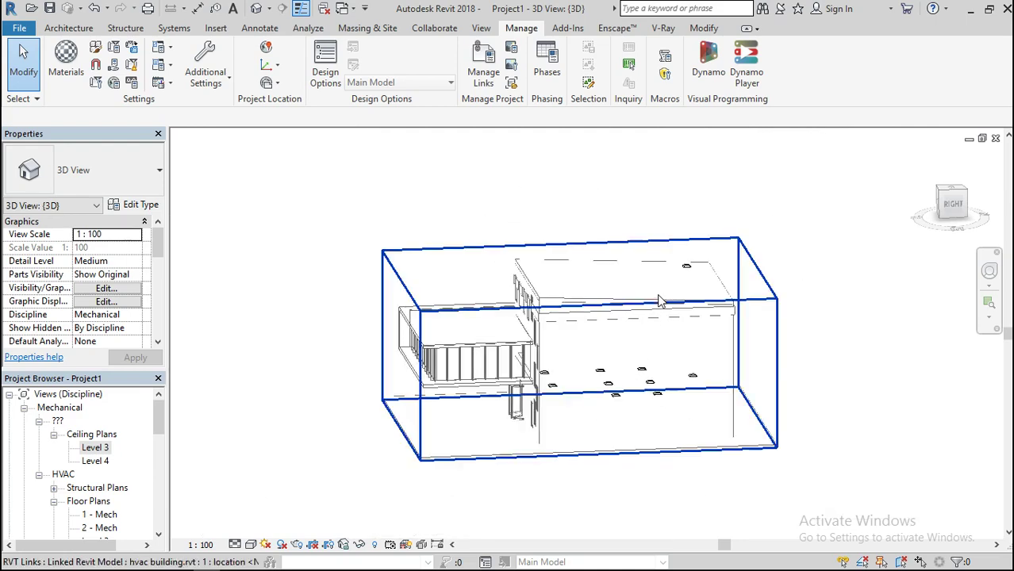
{"action": "left_click", "coordinate": [686, 264]}
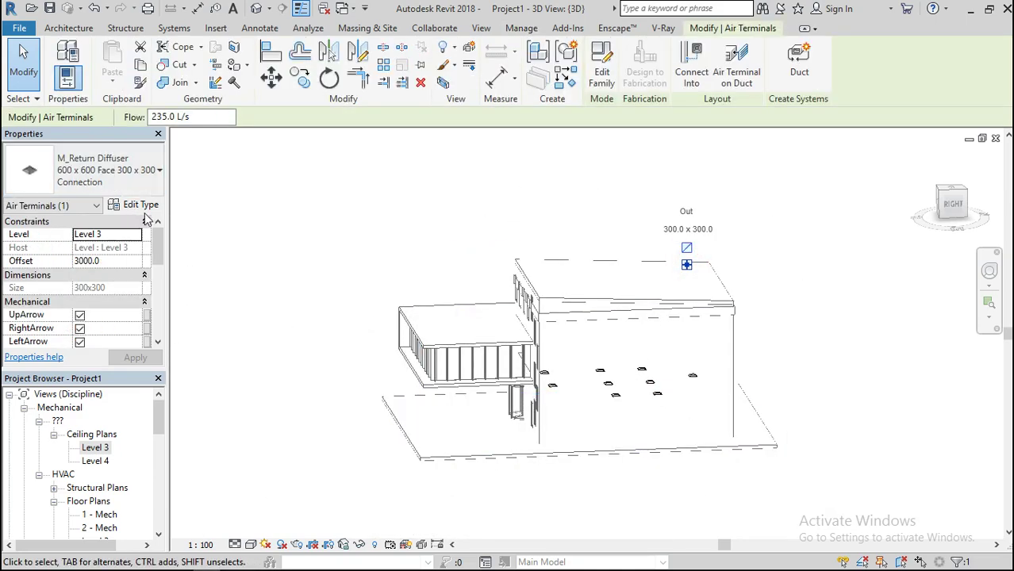
{"action": "left_click", "coordinate": [139, 236]}
{"action": "left_click", "coordinate": [135, 235]}
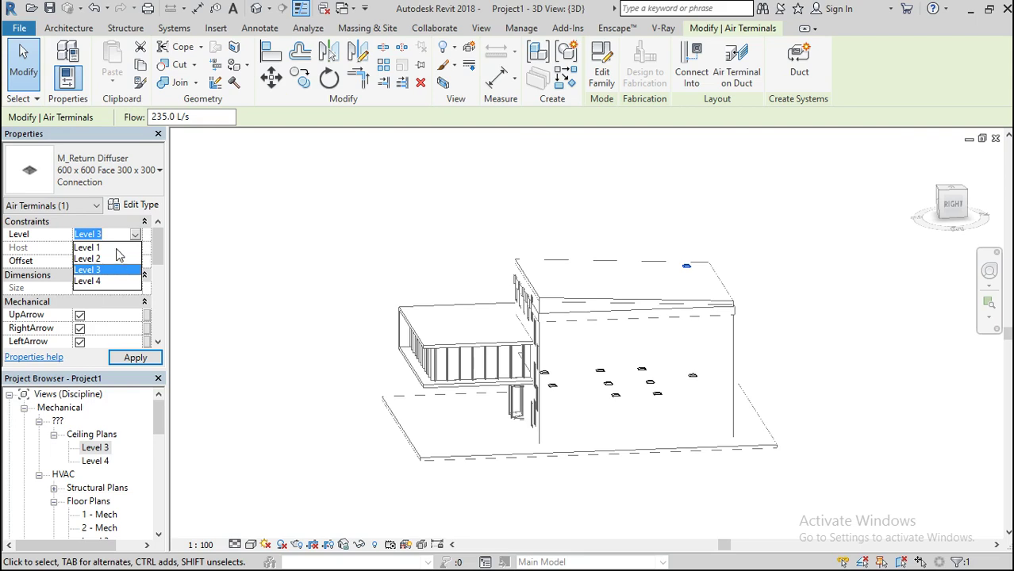
{"action": "left_click", "coordinate": [117, 248]}
{"action": "left_click", "coordinate": [128, 361]}
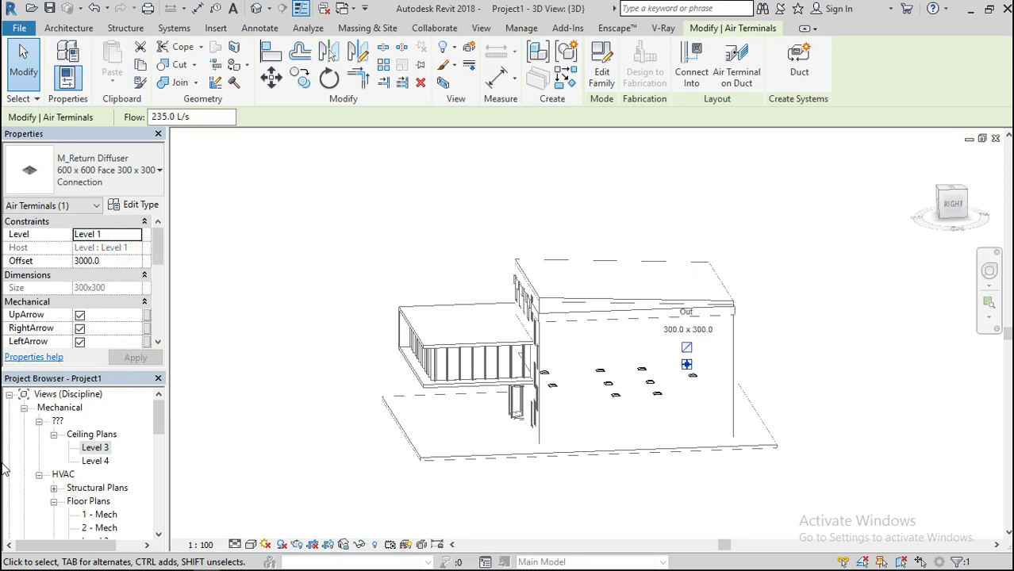
Step: Open the 1 - Ceiling Mech ceiling plan and clear the selection
{"action": "double_click", "coordinate": [95, 448]}
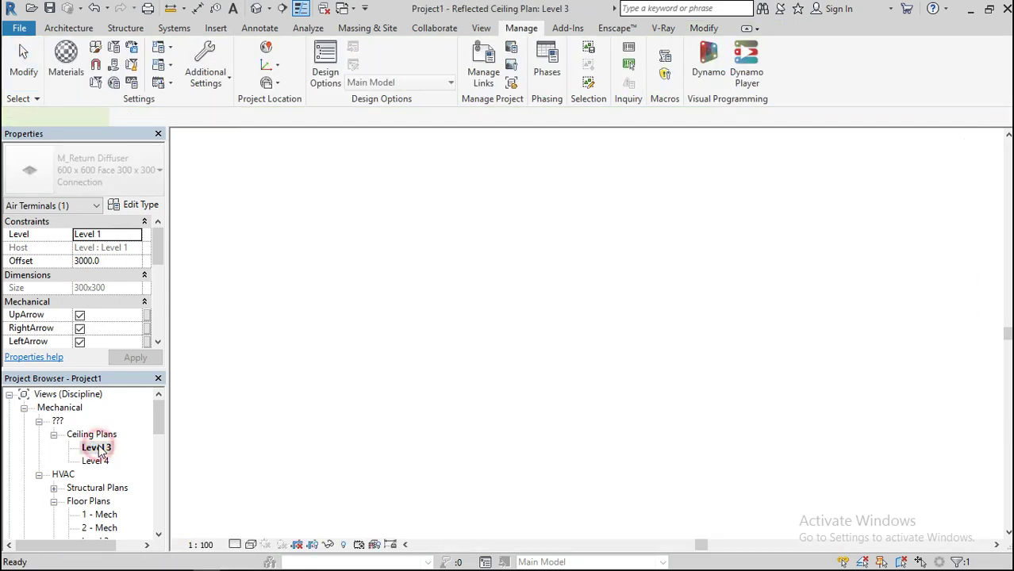
{"action": "scroll", "coordinate": [99, 452], "scroll_direction": "down", "scroll_amount": 1}
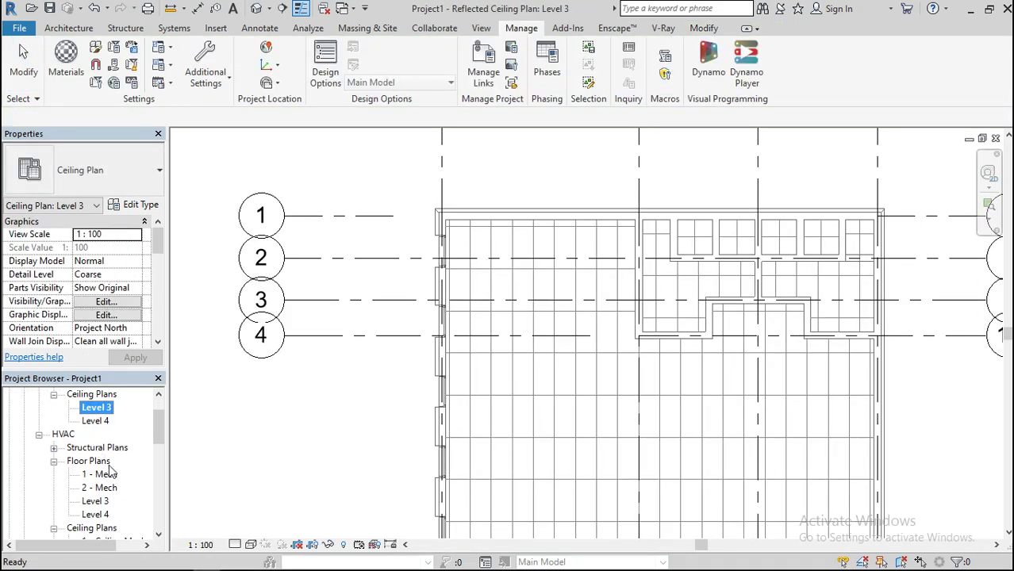
{"action": "scroll", "coordinate": [112, 476], "scroll_direction": "down", "scroll_amount": 1}
{"action": "scroll", "coordinate": [112, 478], "scroll_direction": "down", "scroll_amount": 1}
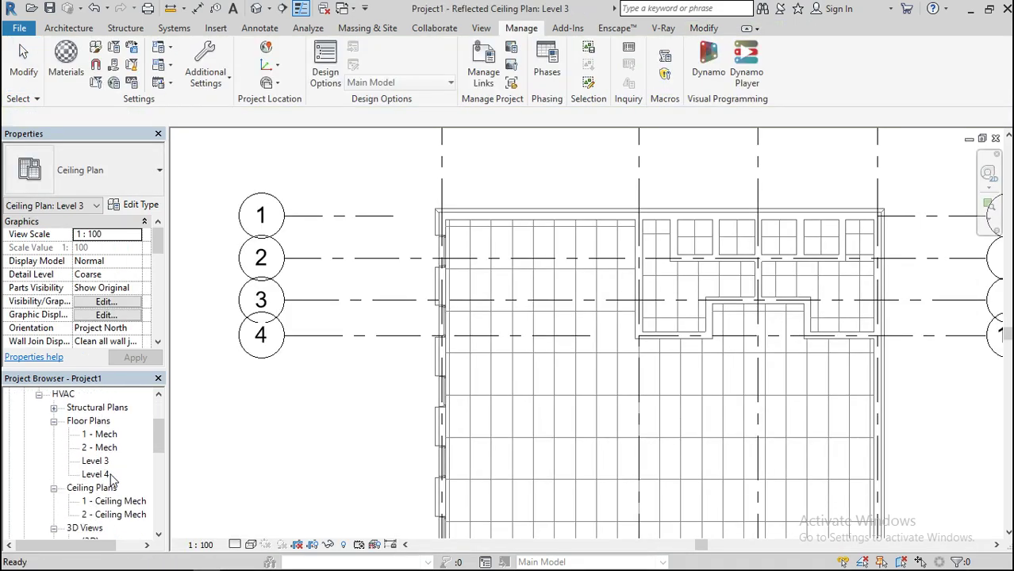
{"action": "double_click", "coordinate": [125, 503]}
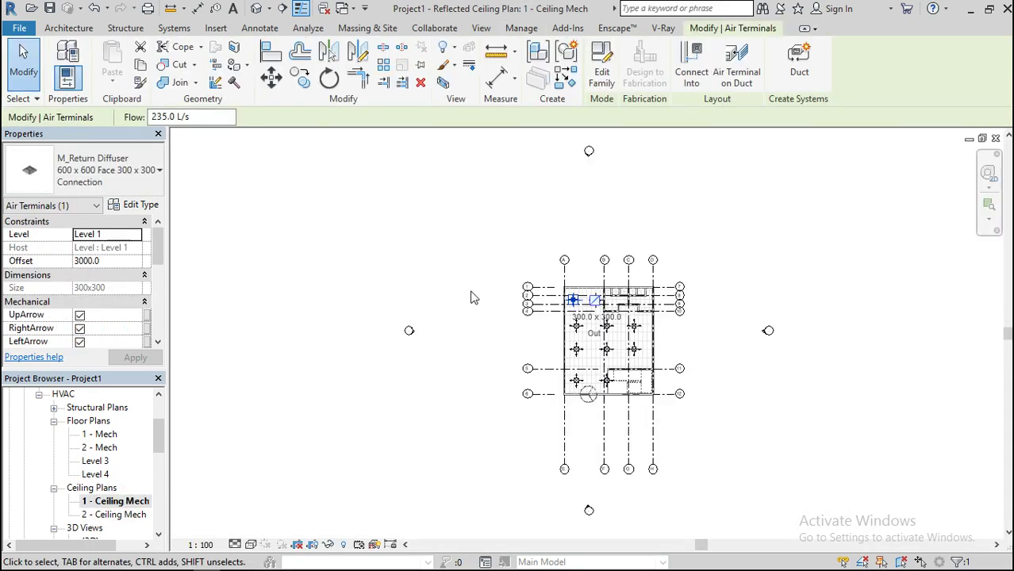
{"action": "scroll", "coordinate": [614, 334], "scroll_direction": "up", "scroll_amount": 5}
{"action": "left_click", "coordinate": [326, 377]}
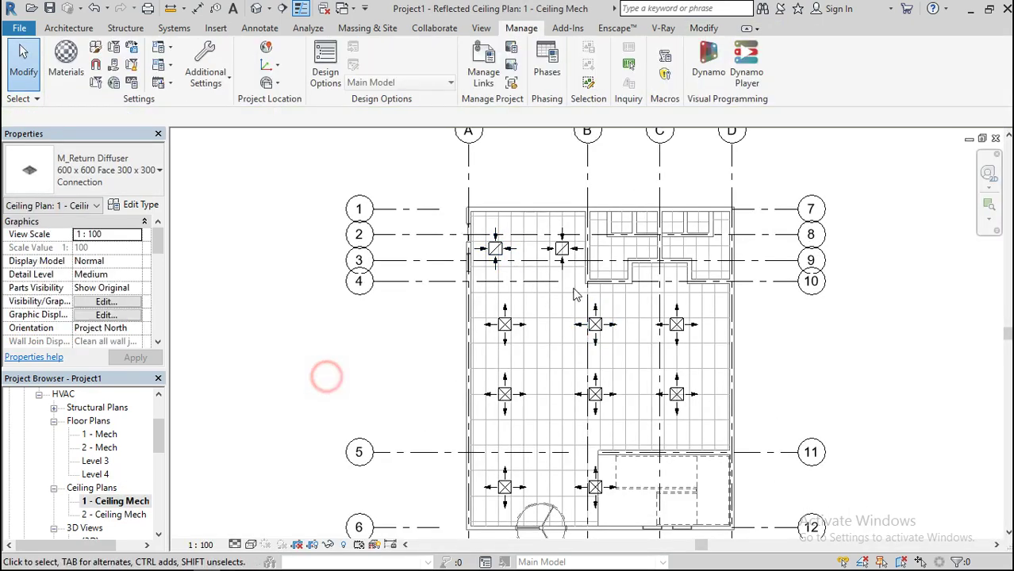
{"action": "scroll", "coordinate": [646, 229], "scroll_direction": "up", "scroll_amount": 4}
{"action": "scroll", "coordinate": [481, 226], "scroll_direction": "down", "scroll_amount": 3}
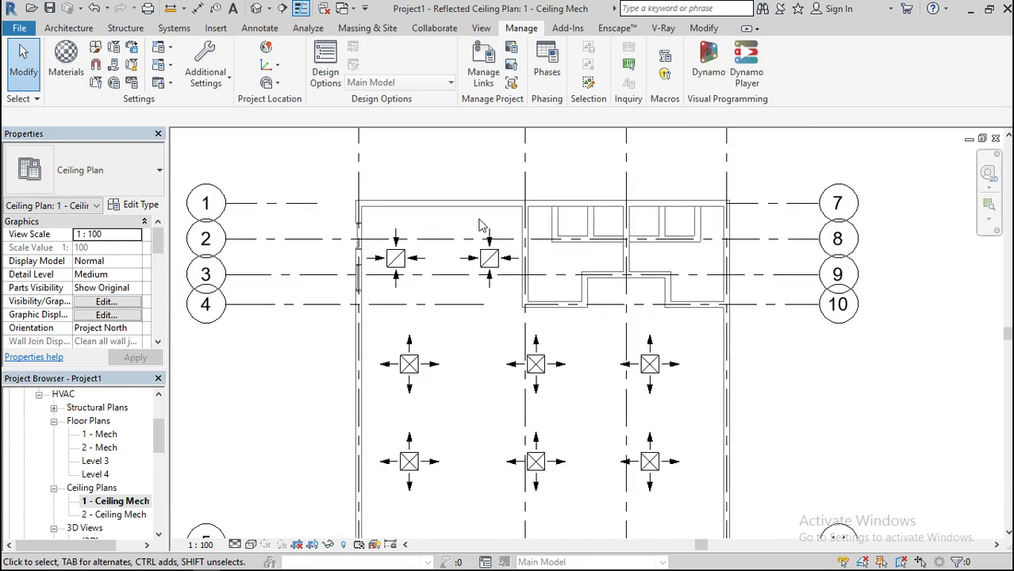
{"action": "scroll", "coordinate": [482, 226], "scroll_direction": "down", "scroll_amount": 2}
{"action": "scroll", "coordinate": [478, 391], "scroll_direction": "up", "scroll_amount": 2}
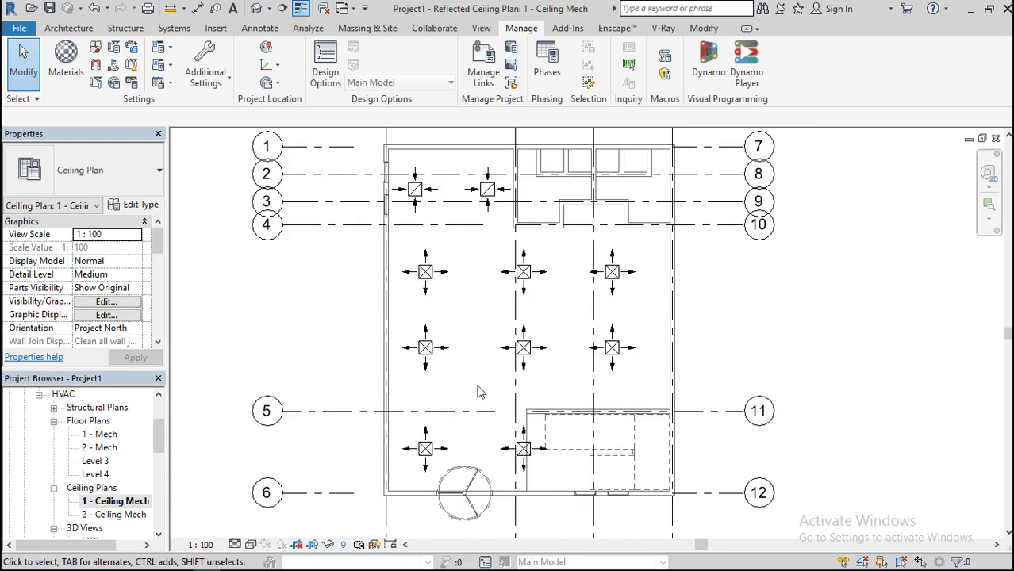
Step: Delete one bottom-row supply diffuser and nudge the other slightly right
{"action": "left_click", "coordinate": [524, 460]}
{"action": "key", "text": "Delete"}
{"action": "left_click", "coordinate": [442, 456]}
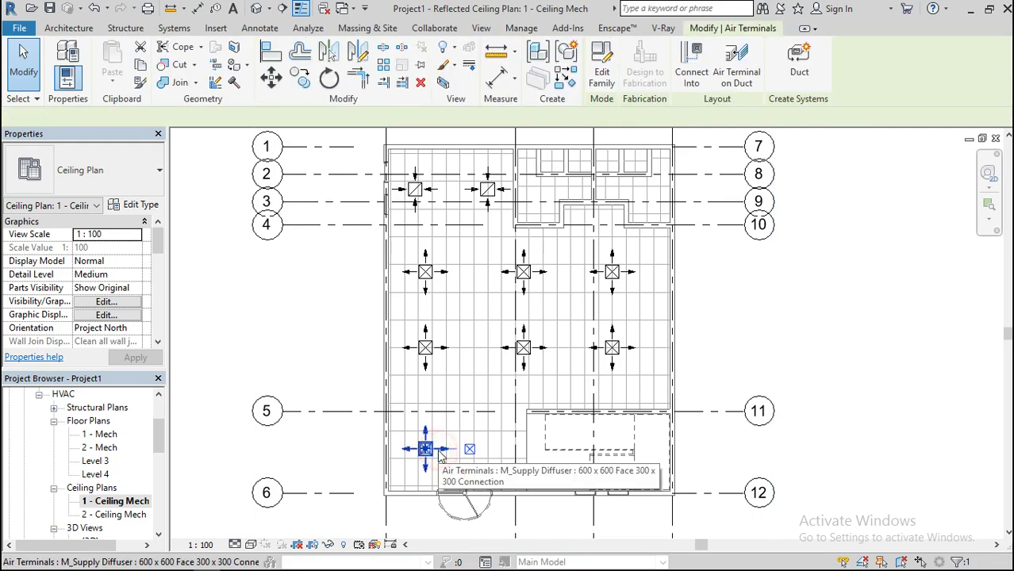
{"action": "left_click_drag", "start_coordinate": [441, 456], "coordinate": [466, 455]}
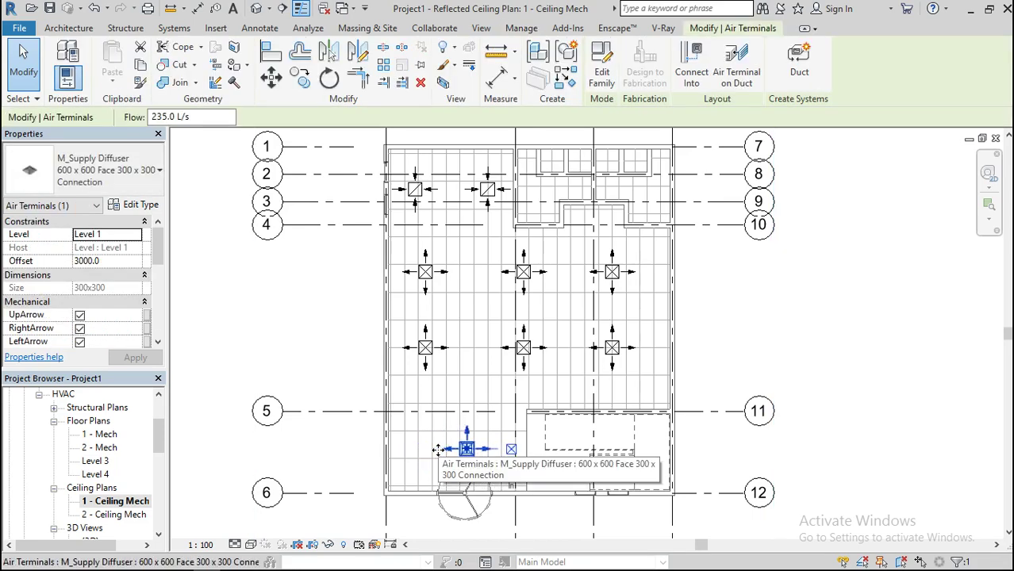
Step: Delete the upper-middle and central supply diffusers, then select the return diffuser near grid 3
{"action": "left_click", "coordinate": [524, 348]}
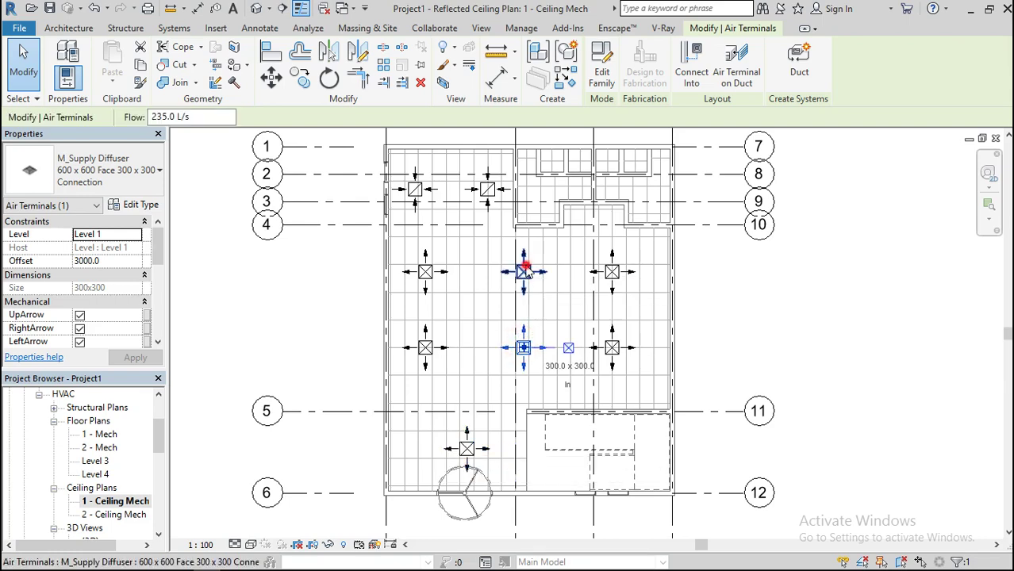
{"action": "left_click", "coordinate": [525, 272]}
{"action": "key", "text": "Delete"}
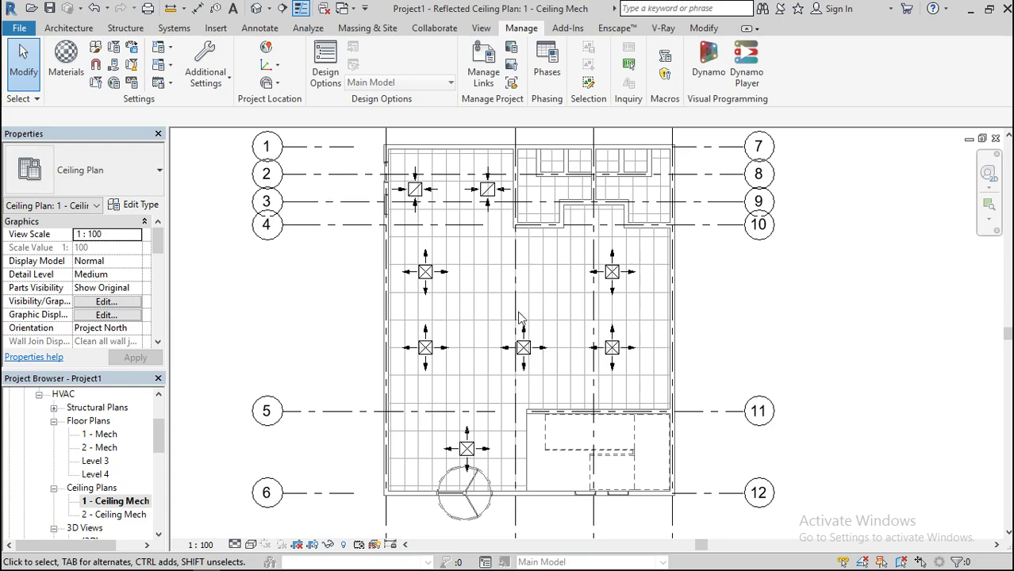
{"action": "left_click", "coordinate": [521, 353]}
{"action": "key", "text": "Delete"}
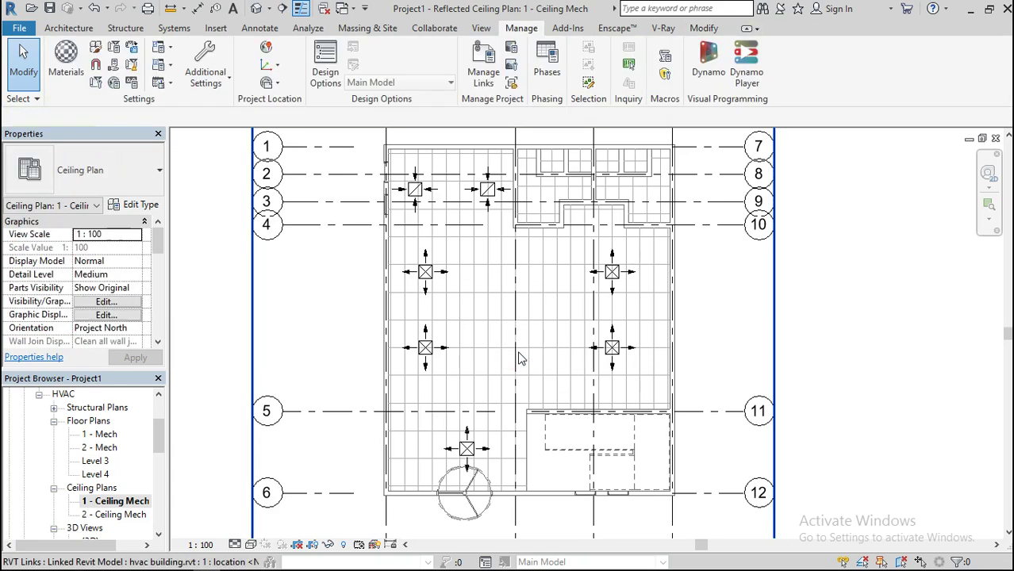
{"action": "left_click", "coordinate": [414, 189]}
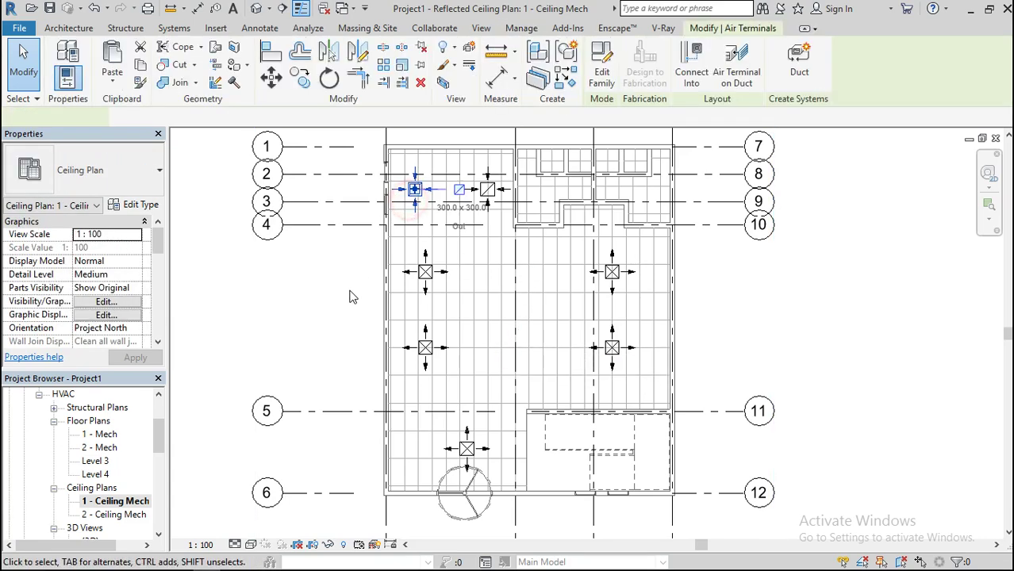
Step: Use Create Similar to place a return diffuser in the middle of the room
{"action": "right_click", "coordinate": [351, 295]}
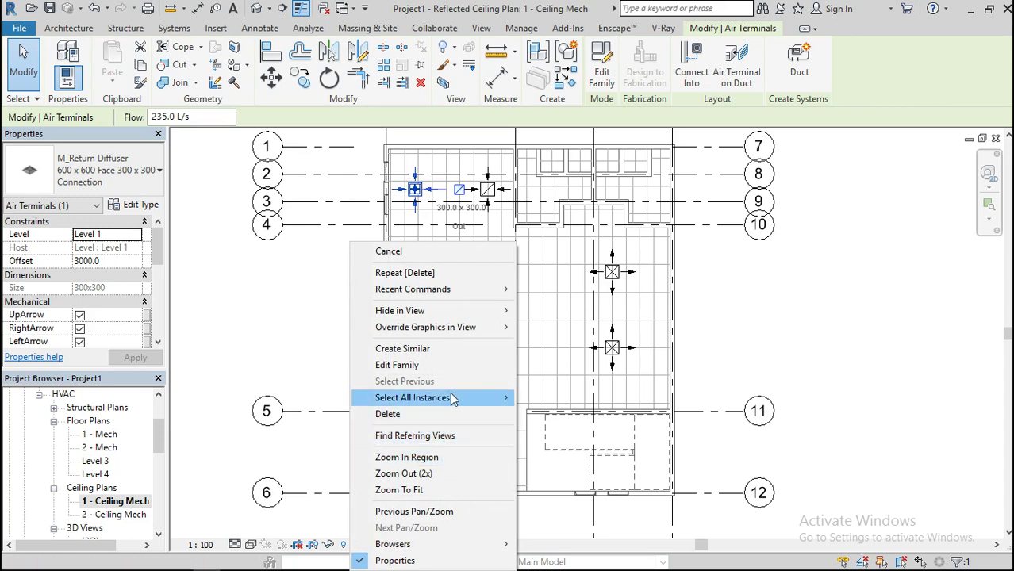
{"action": "left_click", "coordinate": [452, 351]}
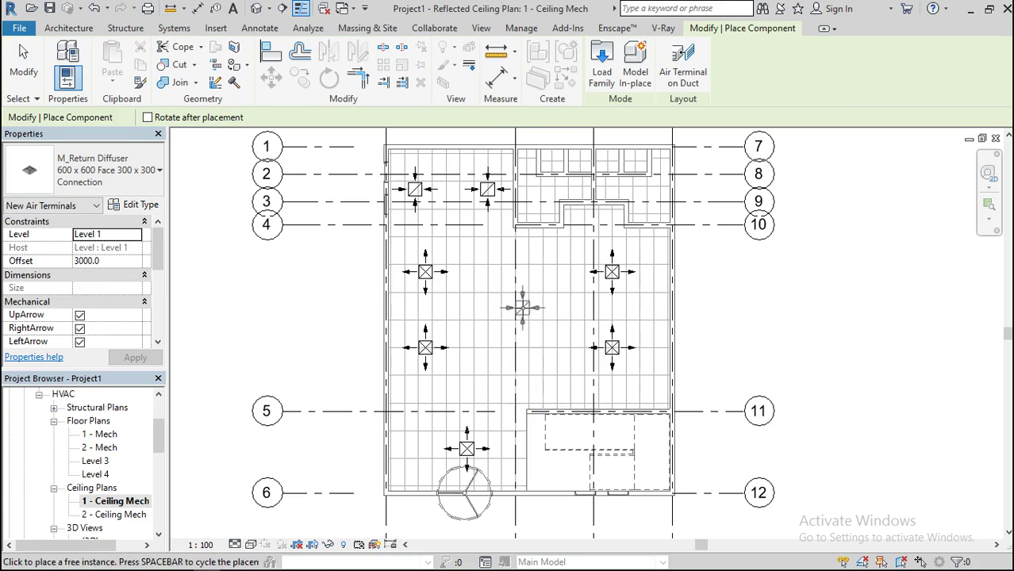
{"action": "left_click", "coordinate": [521, 309]}
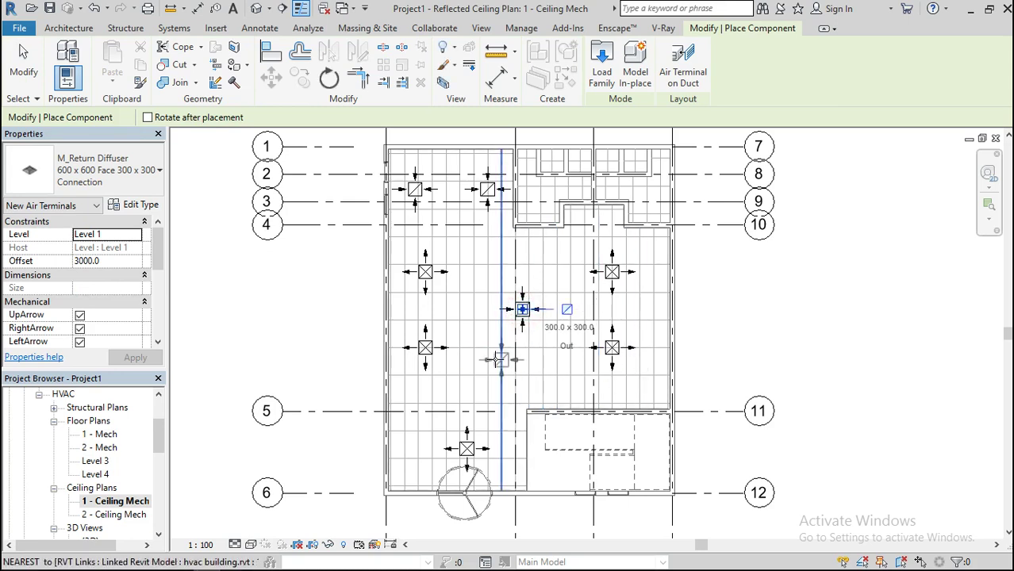
{"action": "key", "text": "Escape"}
{"action": "key", "text": "Escape"}
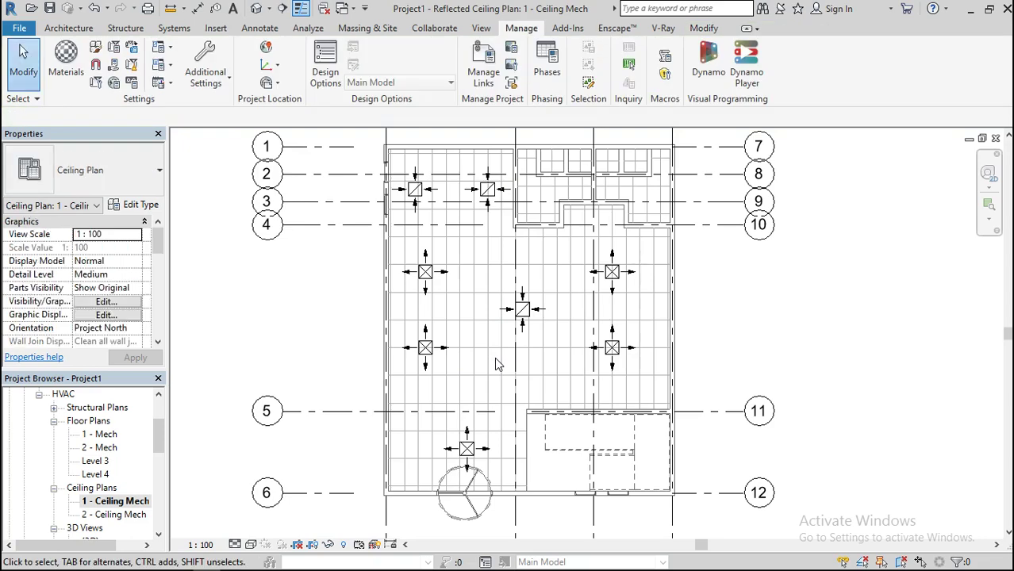
Step: Delete the two extra return diffusers near grid line 3
{"action": "left_click", "coordinate": [481, 197]}
{"action": "key", "text": "Delete"}
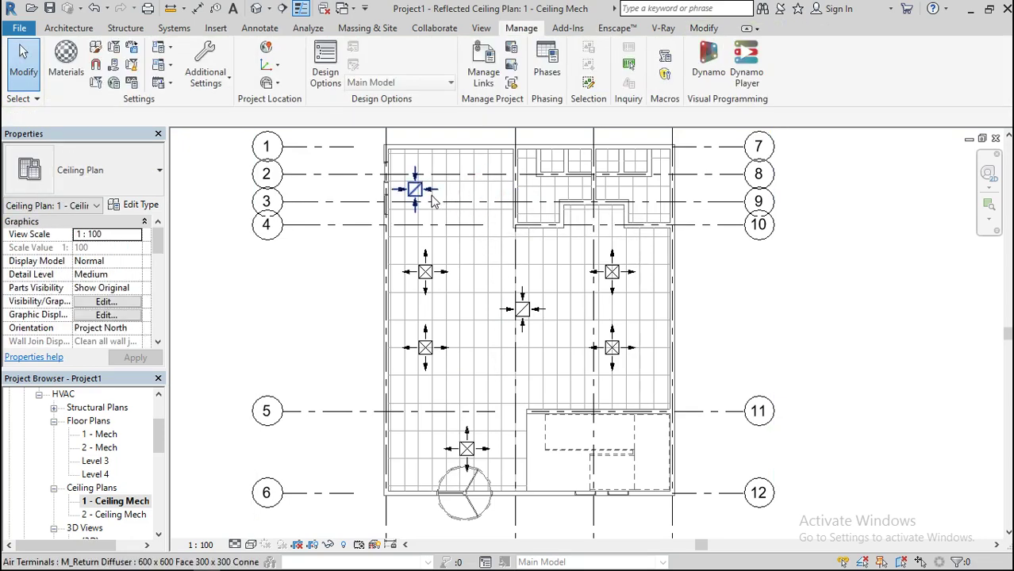
{"action": "left_click", "coordinate": [427, 196]}
{"action": "key", "text": "Delete"}
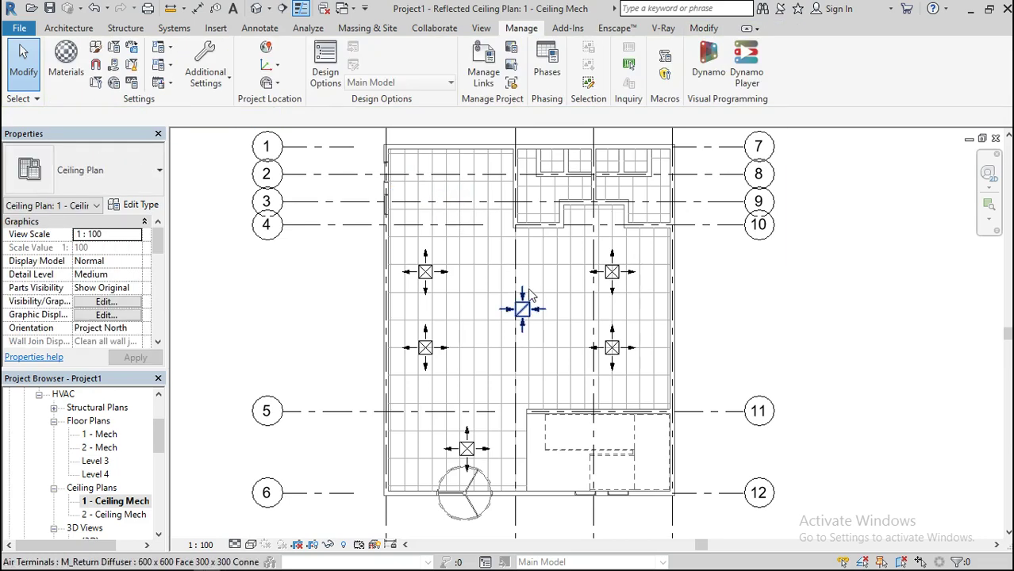
{"action": "scroll", "coordinate": [523, 297], "scroll_direction": "down", "scroll_amount": 1}
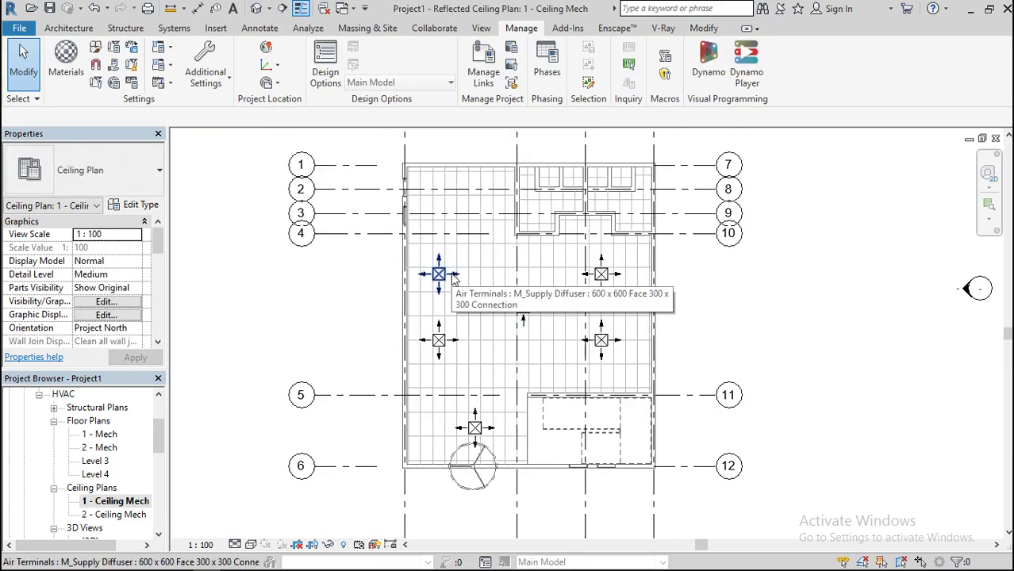
Step: Create a similar return diffuser from the central one and place it near grid line 3
{"action": "right_click", "coordinate": [534, 320]}
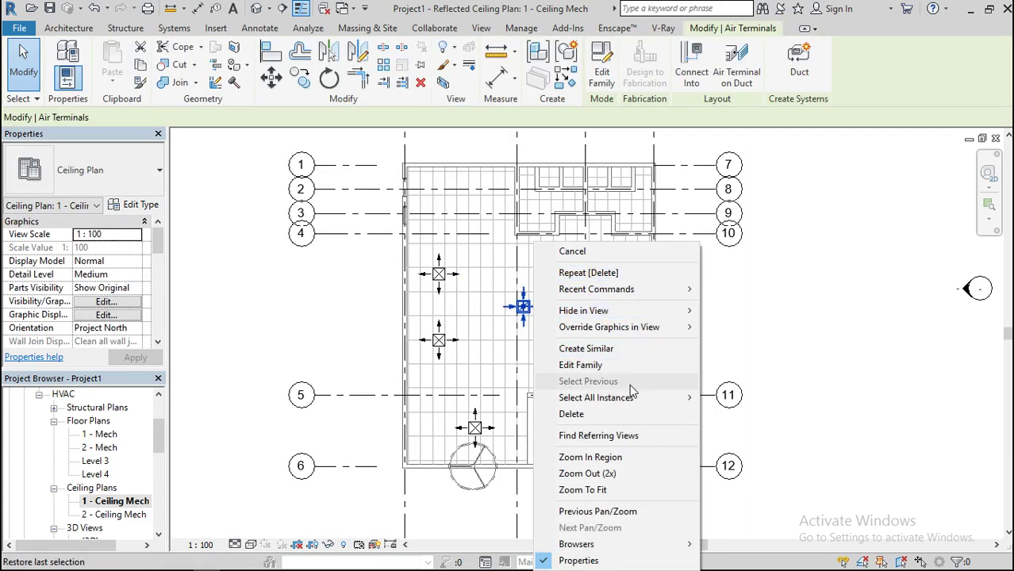
{"action": "left_click", "coordinate": [601, 347]}
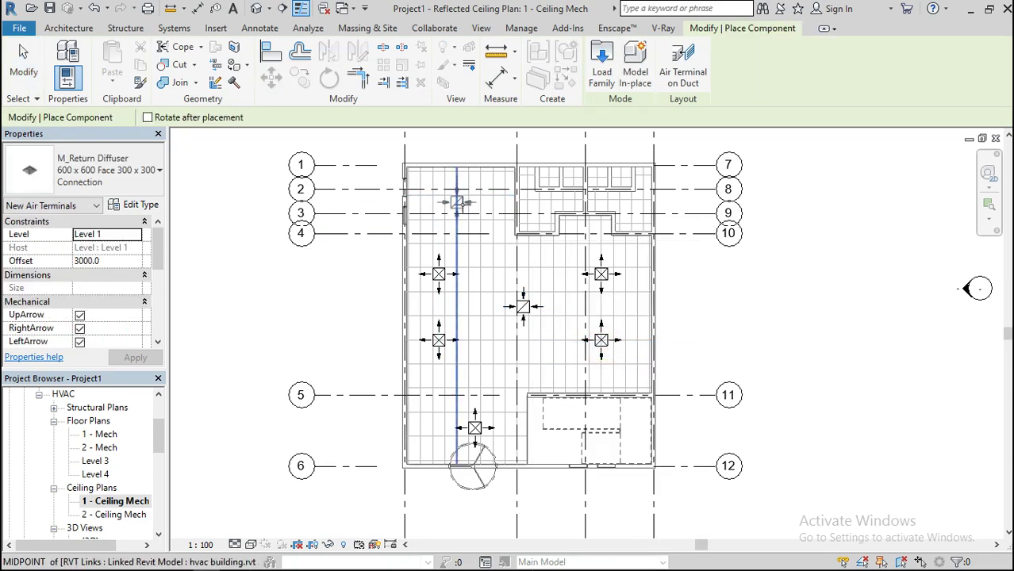
{"action": "scroll", "coordinate": [468, 205], "scroll_direction": "up", "scroll_amount": 4}
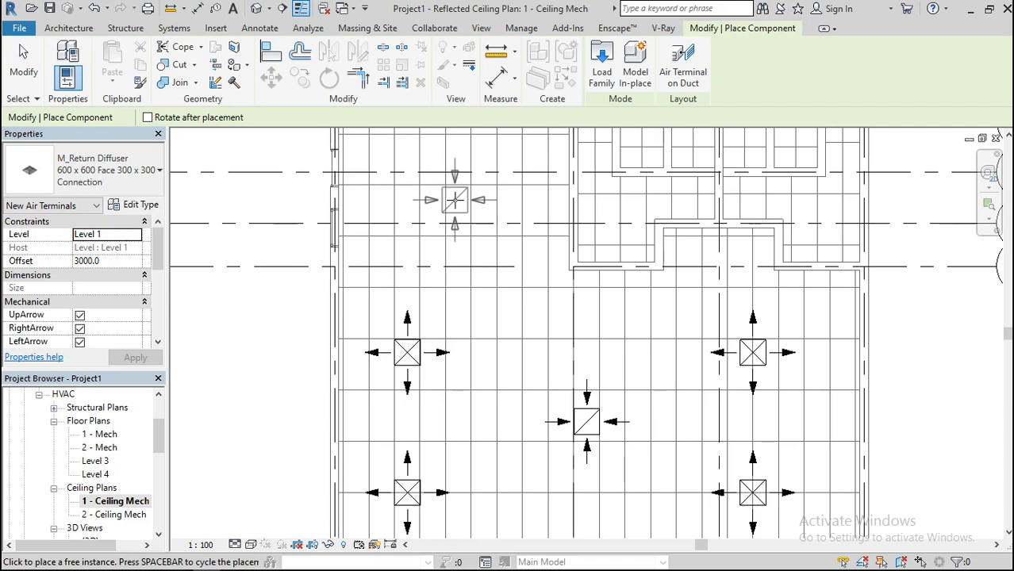
{"action": "left_click", "coordinate": [454, 202]}
{"action": "key", "text": "Escape"}
{"action": "key", "text": "Escape"}
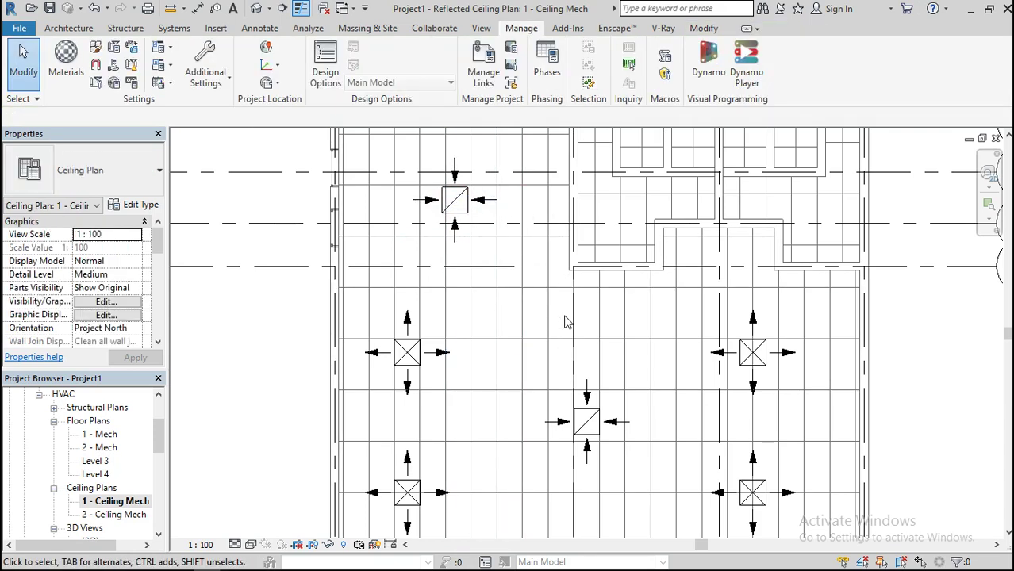
{"action": "scroll", "coordinate": [611, 331], "scroll_direction": "down", "scroll_amount": 3}
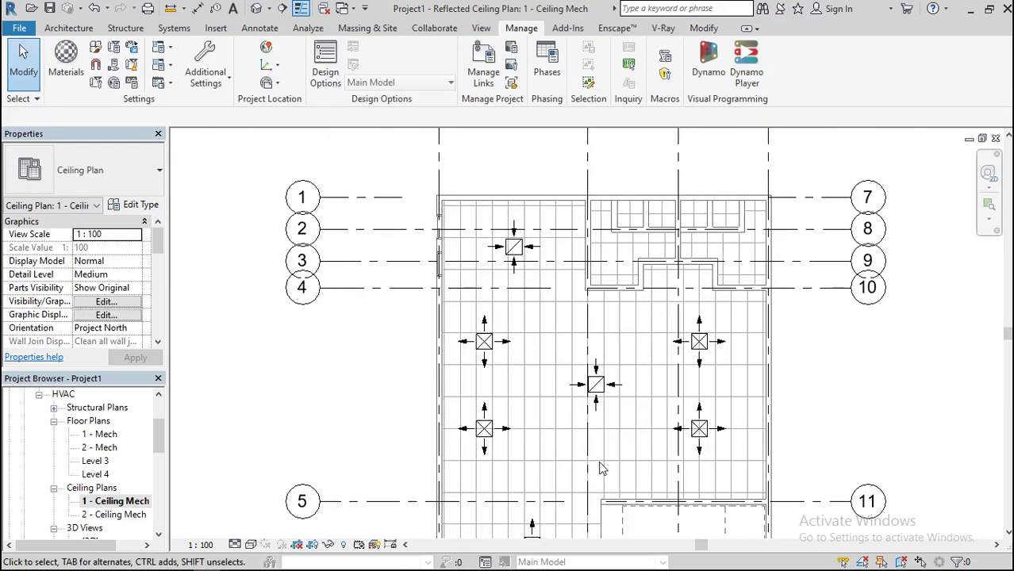
{"action": "scroll", "coordinate": [561, 438], "scroll_direction": "down", "scroll_amount": 4}
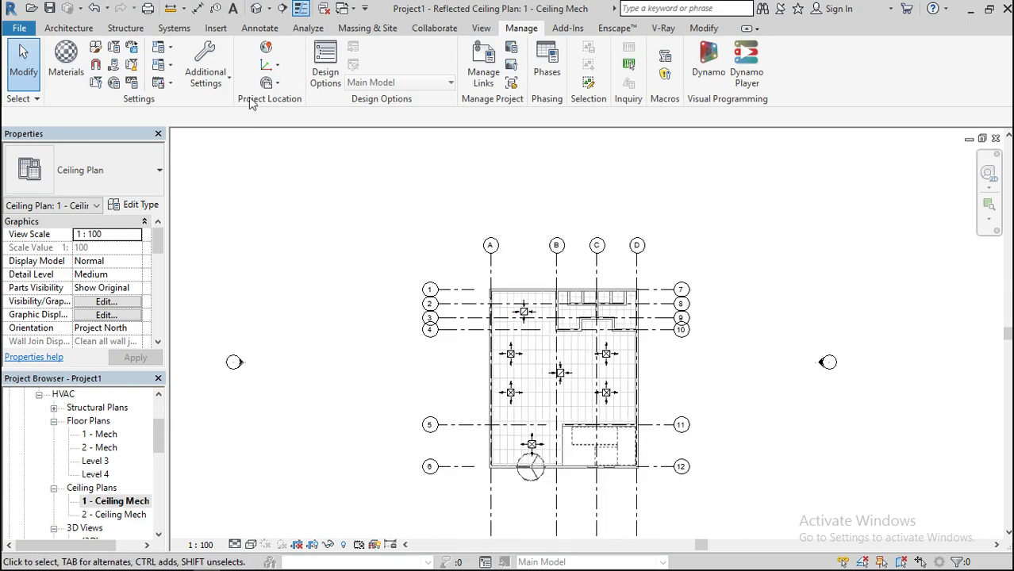
Step: Switch to the default {3D} view
{"action": "left_click", "coordinate": [236, 8]}
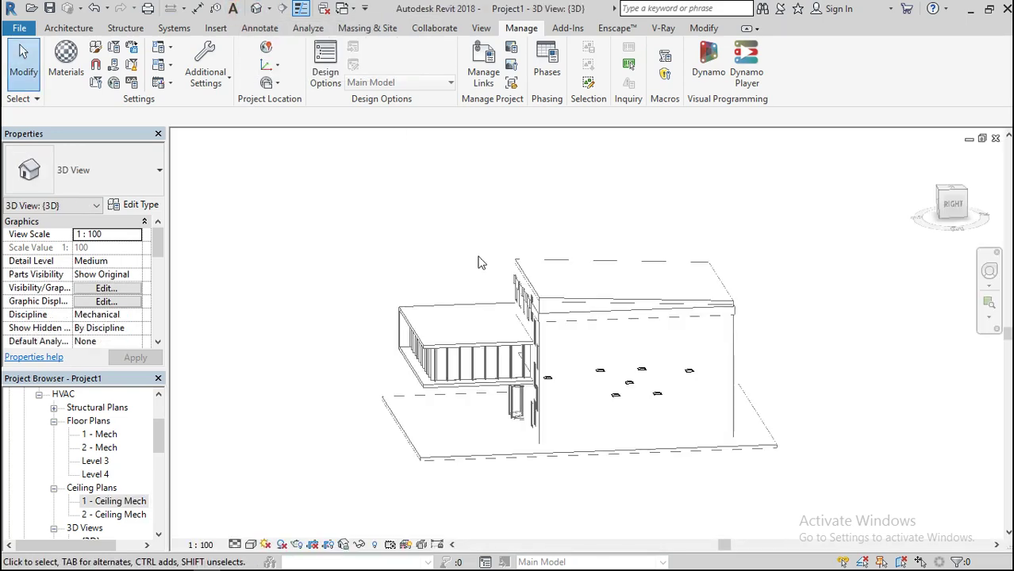
{"action": "scroll", "coordinate": [702, 440], "scroll_direction": "up", "scroll_amount": 4}
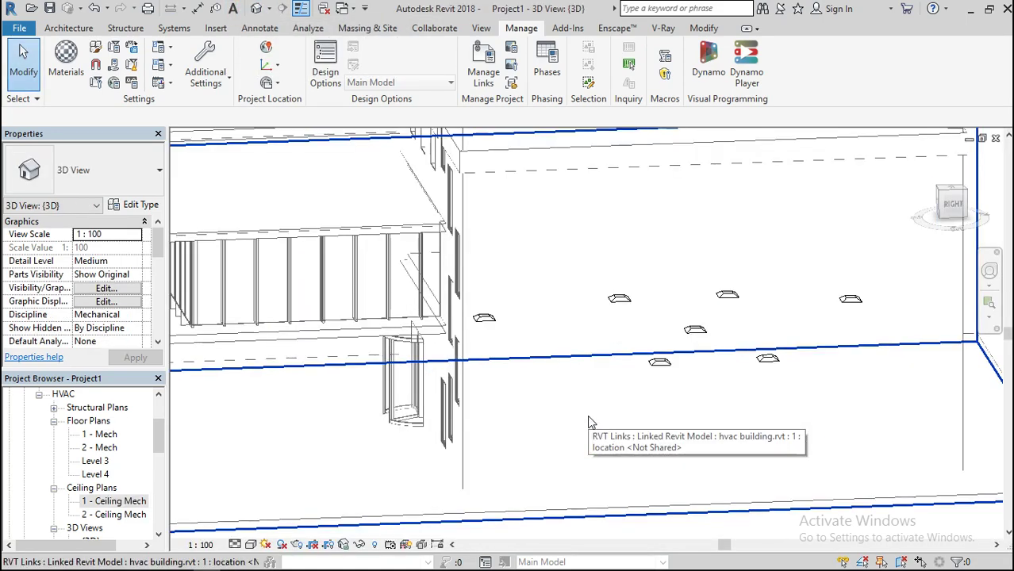
{"action": "scroll", "coordinate": [716, 367], "scroll_direction": "up", "scroll_amount": 4}
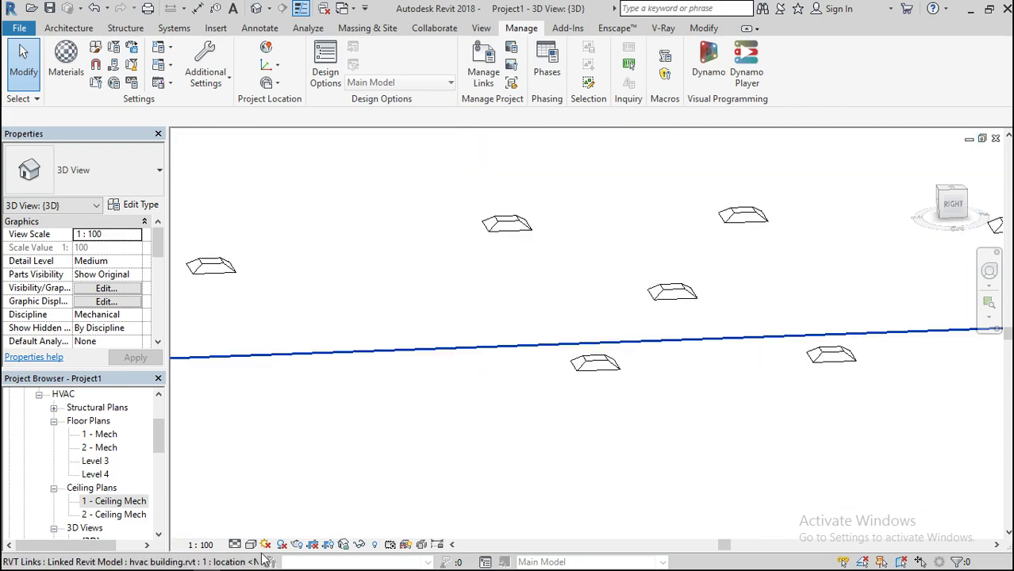
Step: Lower the Halftone/Underlay brightness to 30 and confirm
{"action": "left_click", "coordinate": [208, 80]}
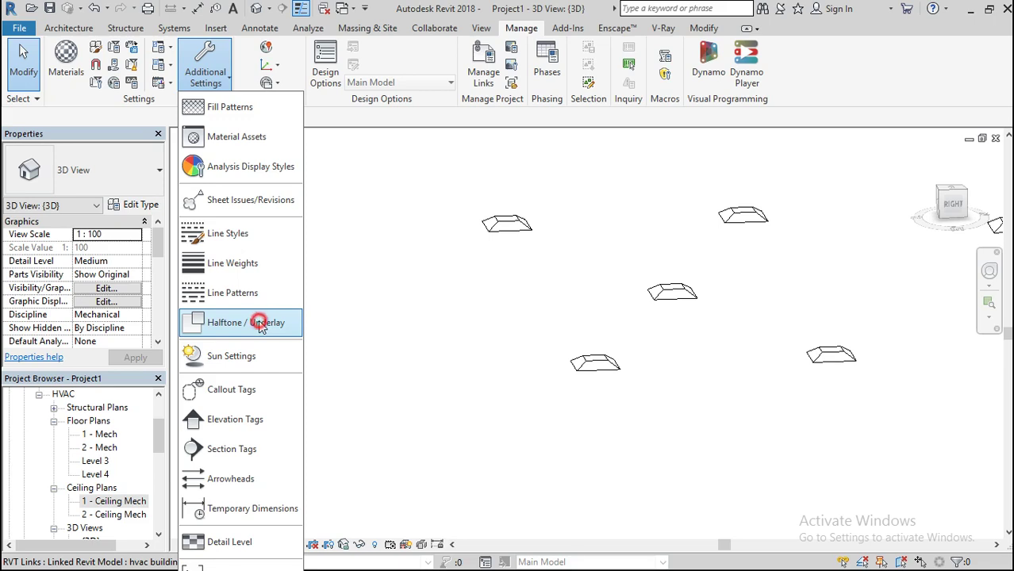
{"action": "left_click", "coordinate": [230, 322]}
{"action": "left_click", "coordinate": [475, 338]}
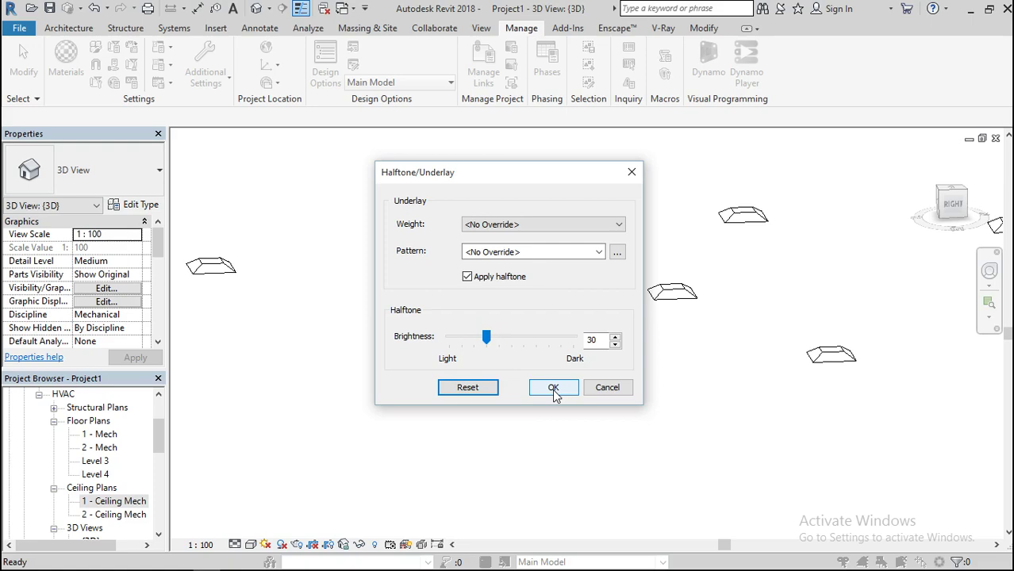
{"action": "left_click", "coordinate": [554, 389]}
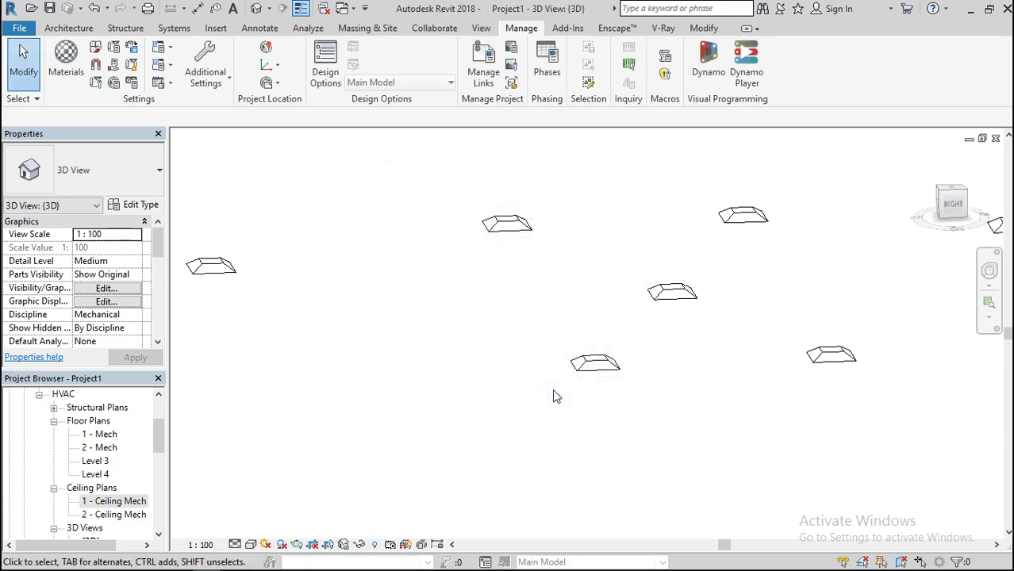
{"action": "scroll", "coordinate": [555, 396], "scroll_direction": "down", "scroll_amount": 4}
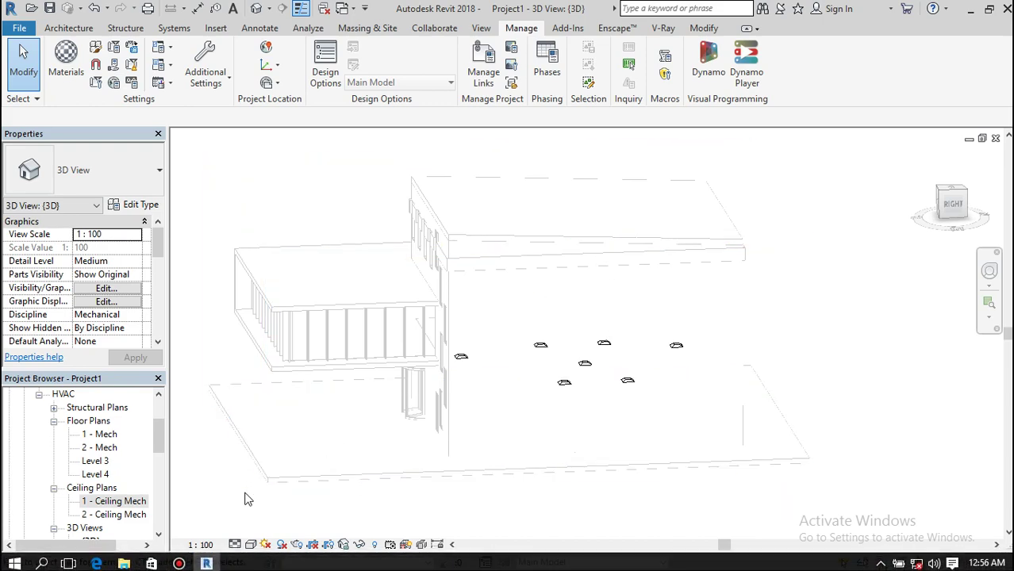
Step: Show the 3D view as Wireframe, seen straight from the Right side
{"action": "left_click", "coordinate": [251, 545]}
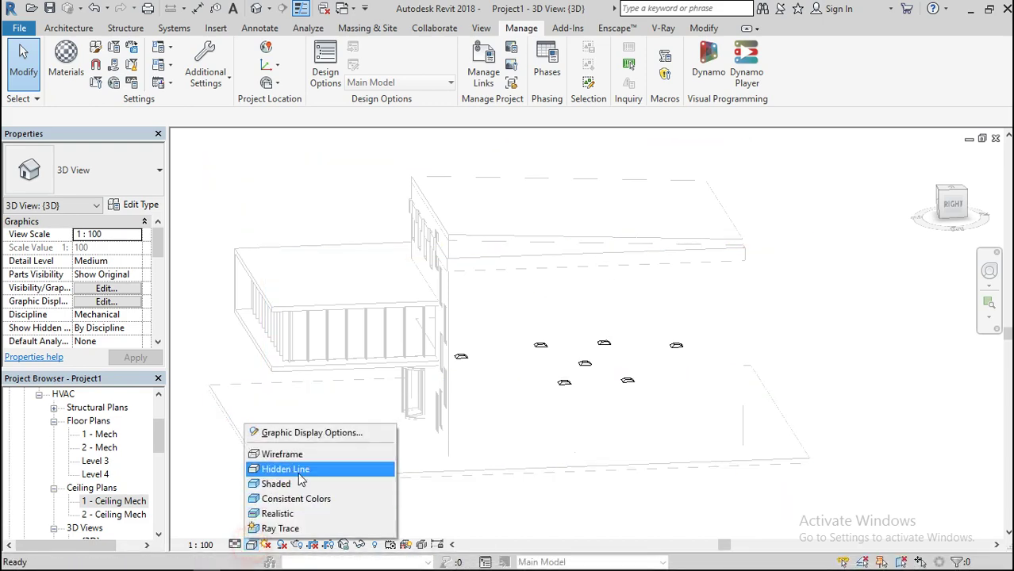
{"action": "left_click", "coordinate": [292, 457]}
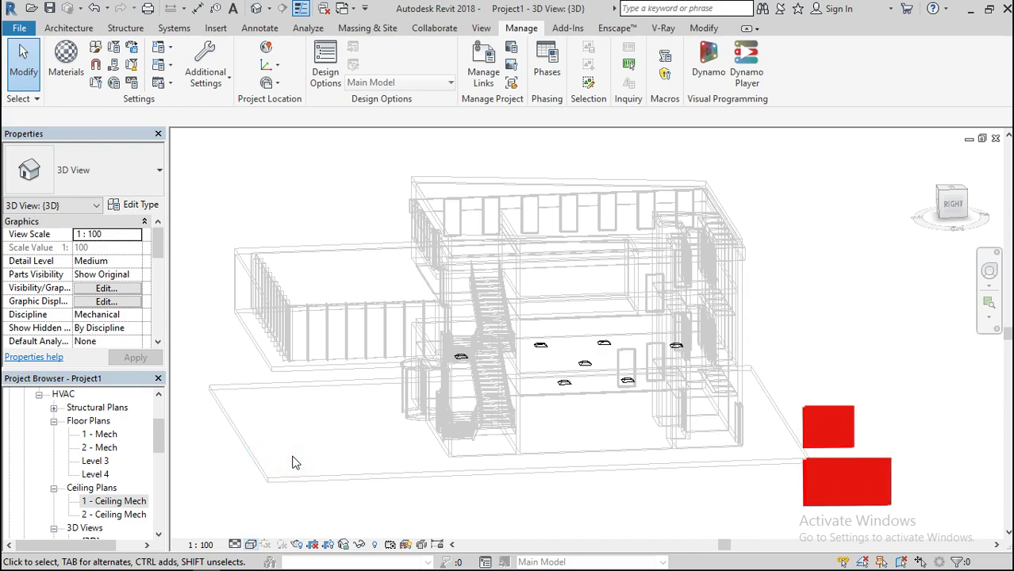
{"action": "mouse_move", "coordinate": [956, 203]}
{"action": "left_mouse_down"}
{"action": "mouse_move", "coordinate": [974, 205]}
{"action": "mouse_move", "coordinate": [961, 208]}
{"action": "left_mouse_up"}
{"action": "scroll", "coordinate": [494, 406], "scroll_direction": "up", "scroll_amount": 5}
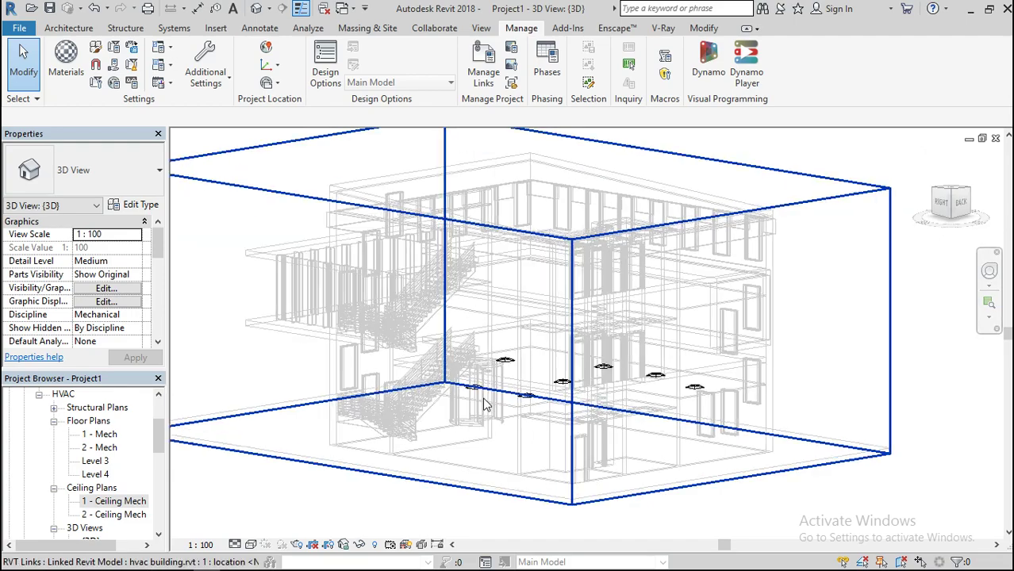
{"action": "left_click", "coordinate": [940, 205]}
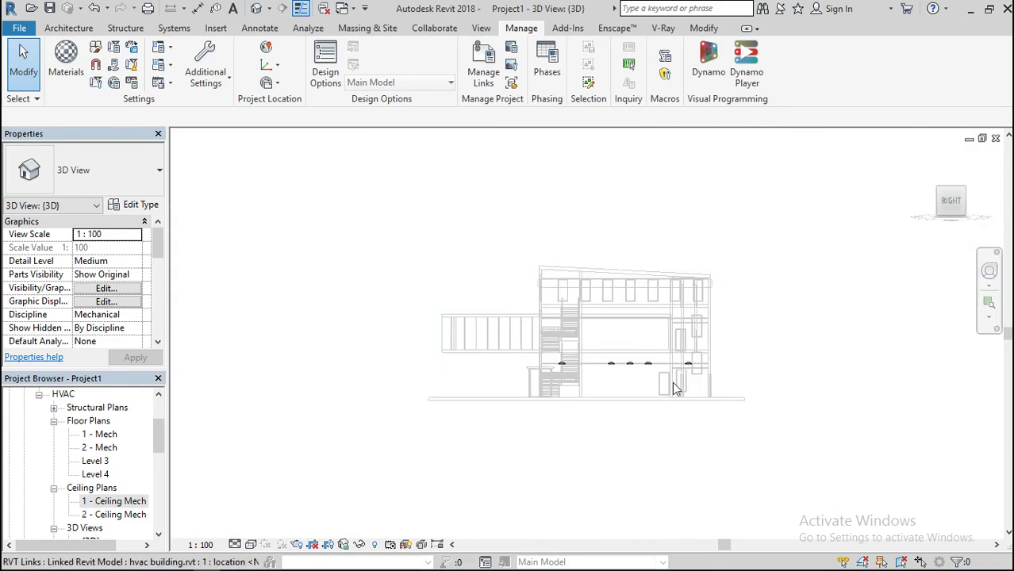
Step: Zoom in to check the diffusers, then return to the 1 - Ceiling Mech plan
{"action": "scroll", "coordinate": [613, 378], "scroll_direction": "up", "scroll_amount": 8}
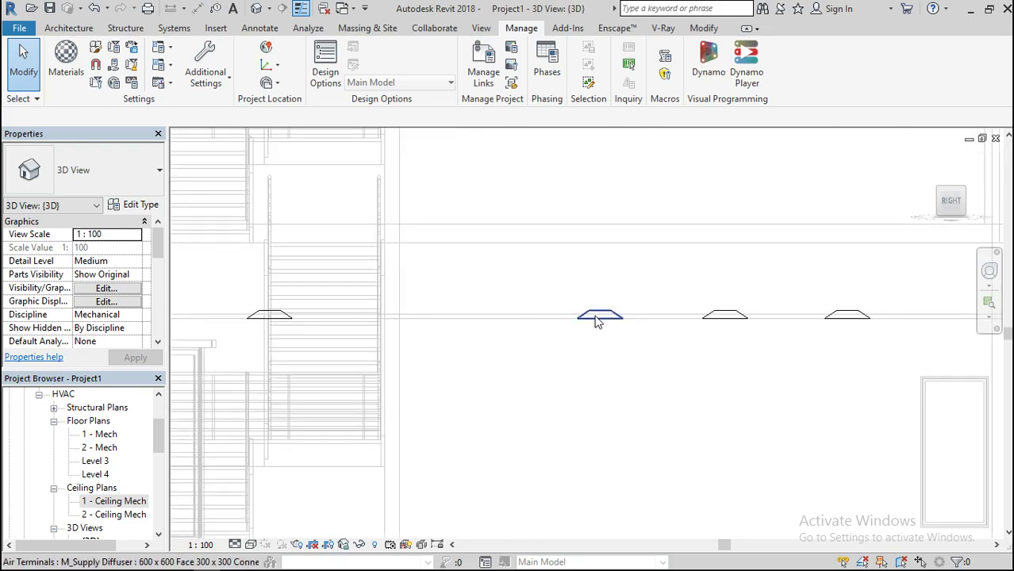
{"action": "scroll", "coordinate": [560, 321], "scroll_direction": "up", "scroll_amount": 3}
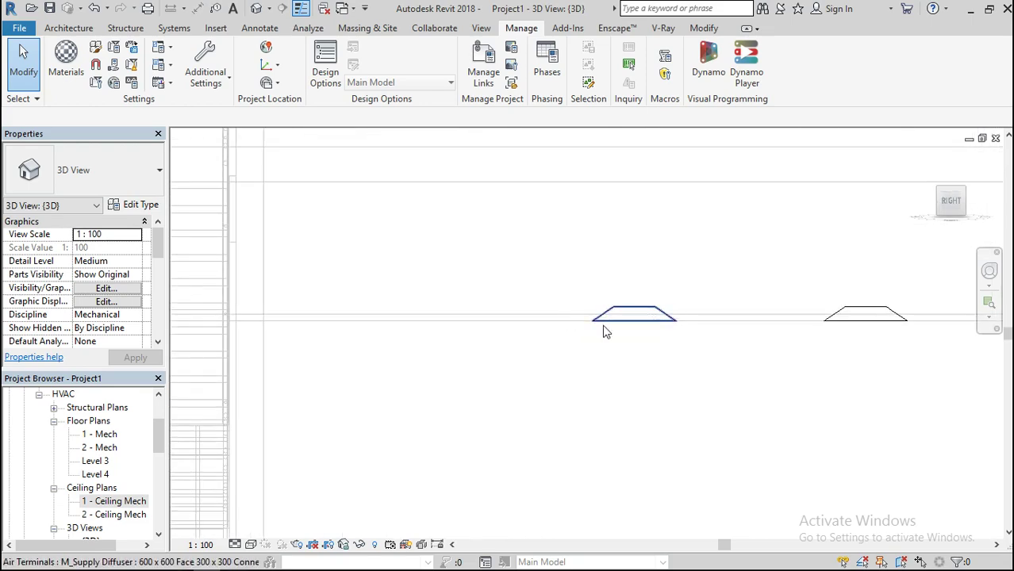
{"action": "scroll", "coordinate": [531, 365], "scroll_direction": "down", "scroll_amount": 3}
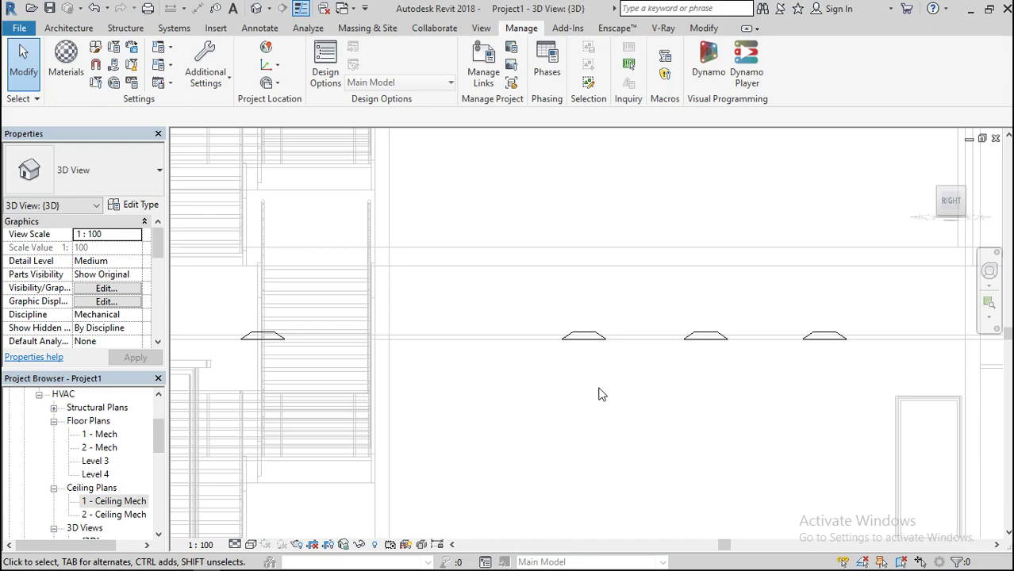
{"action": "scroll", "coordinate": [538, 378], "scroll_direction": "down", "scroll_amount": 2}
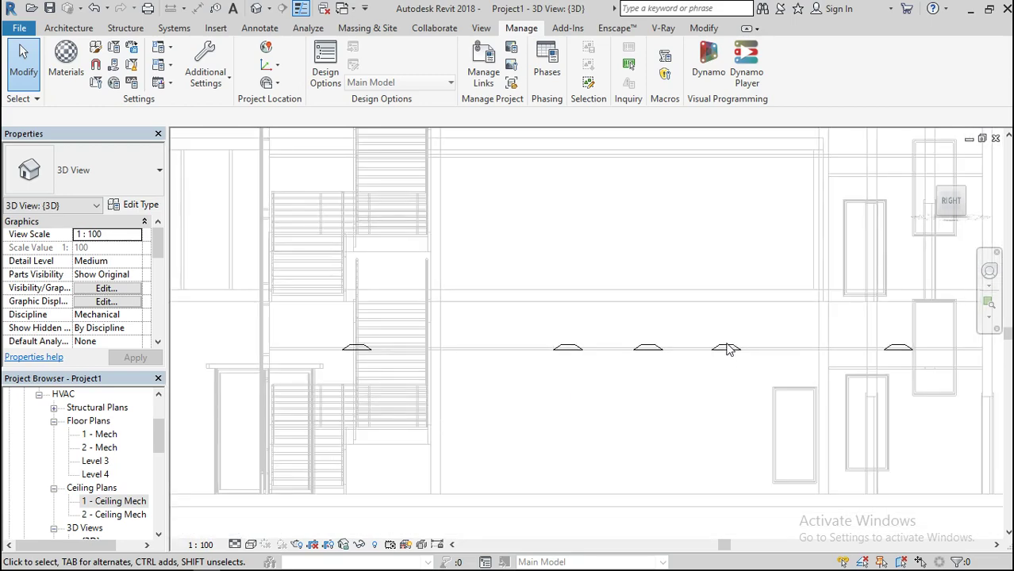
{"action": "scroll", "coordinate": [728, 351], "scroll_direction": "up", "scroll_amount": 3}
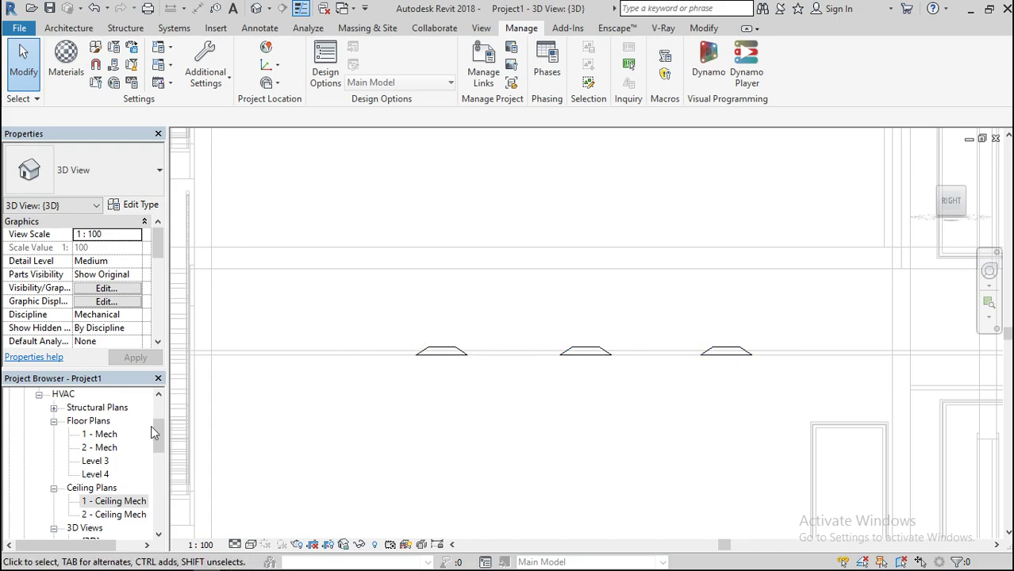
{"action": "double_click", "coordinate": [117, 503]}
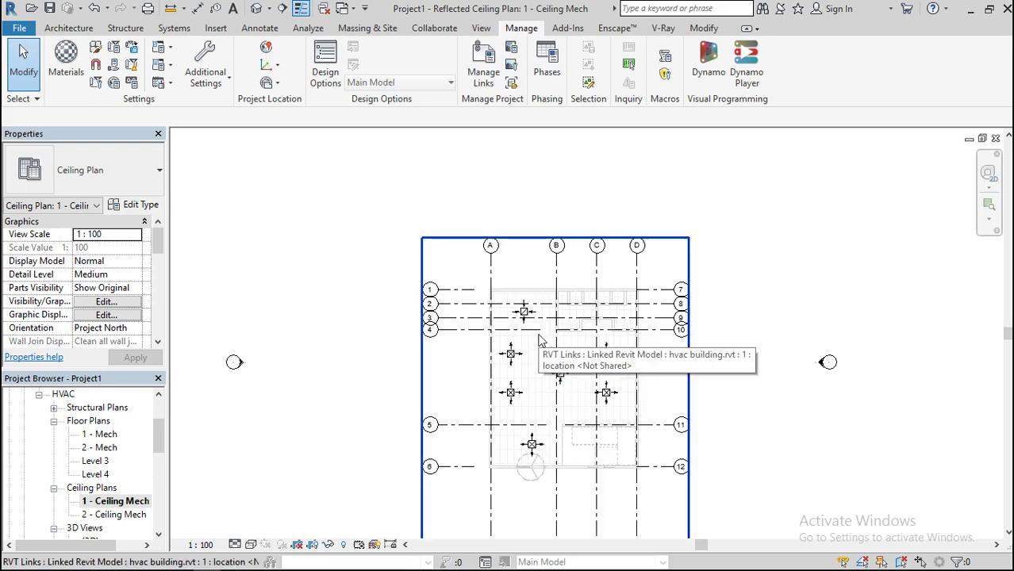
{"action": "scroll", "coordinate": [539, 340], "scroll_direction": "down", "scroll_amount": 4}
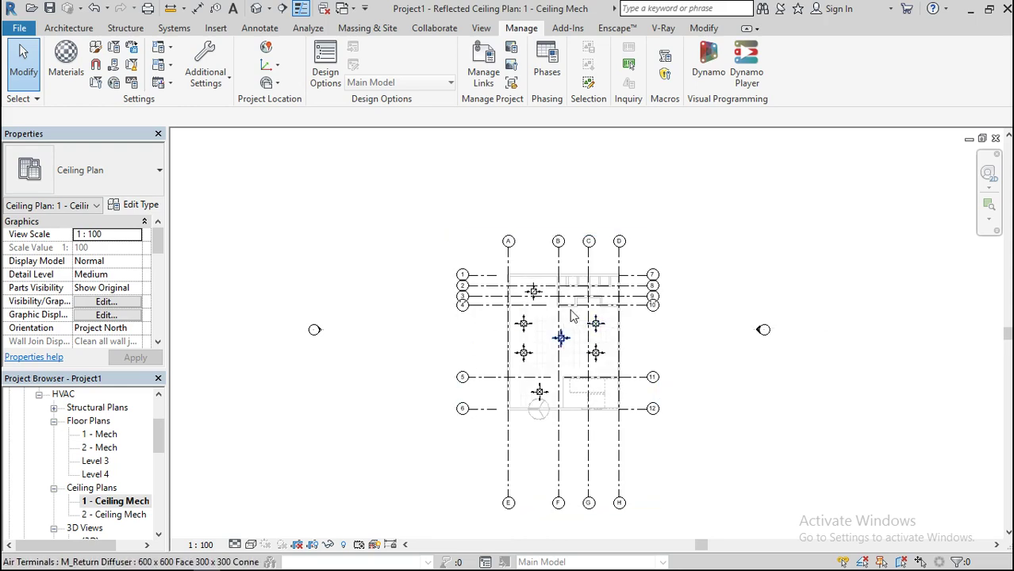
{"action": "scroll", "coordinate": [548, 270], "scroll_direction": "up", "scroll_amount": 1}
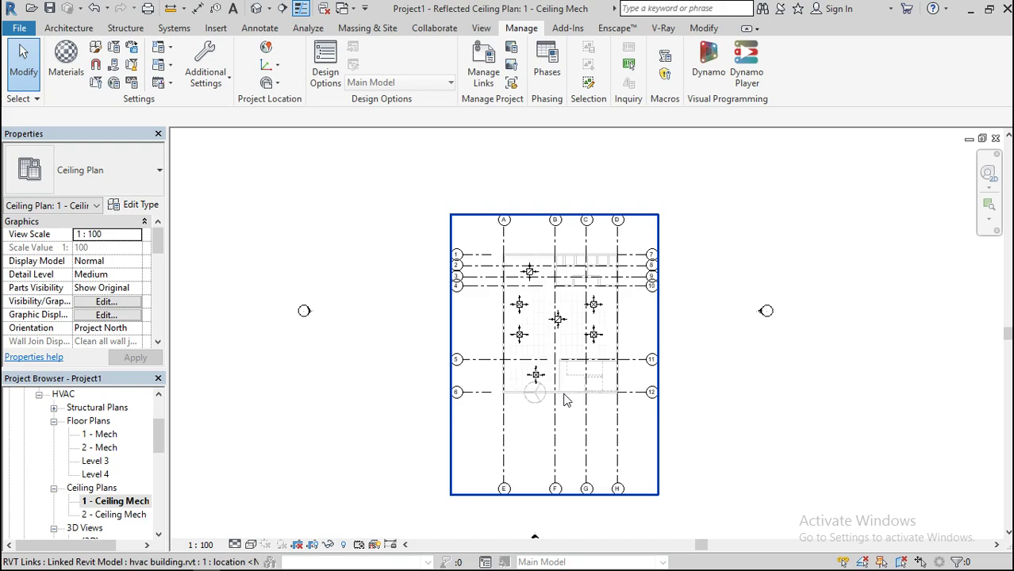
{"action": "scroll", "coordinate": [564, 396], "scroll_direction": "up", "scroll_amount": 1}
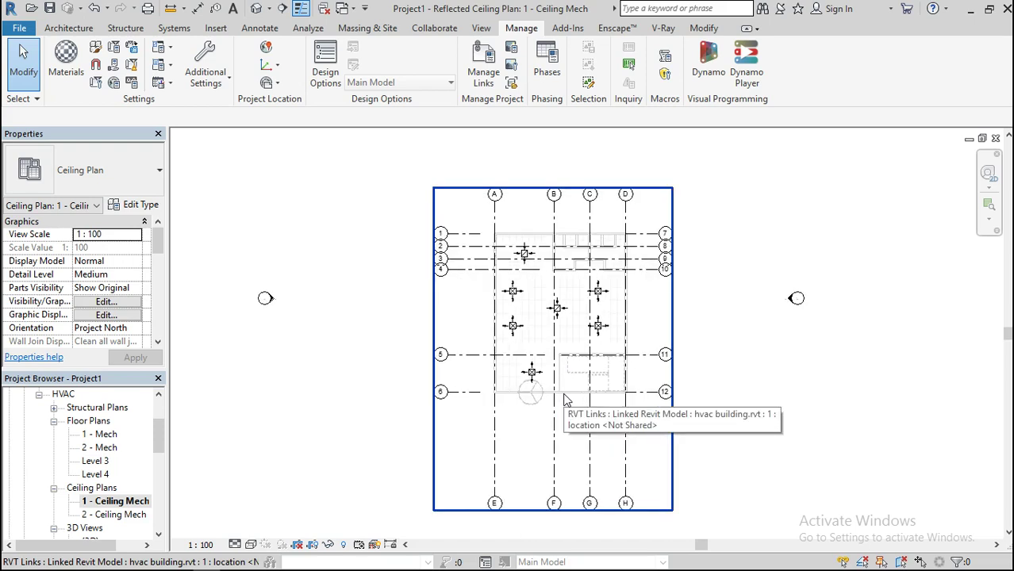